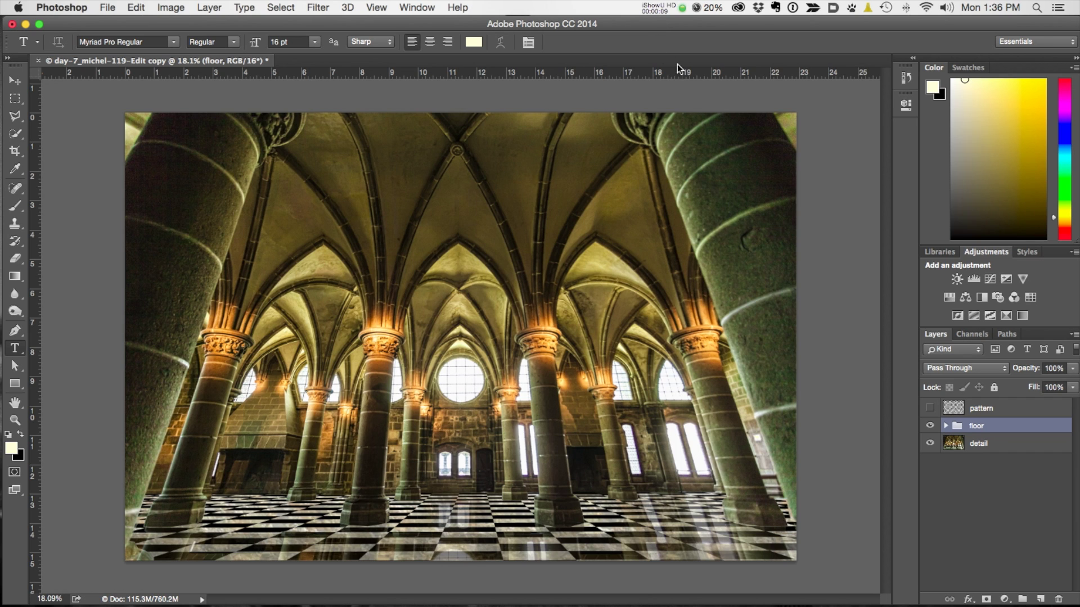
# Toggle the floor group's visibility to compare the checkered floor with the original stone floor
pyautogui.click(930, 426)
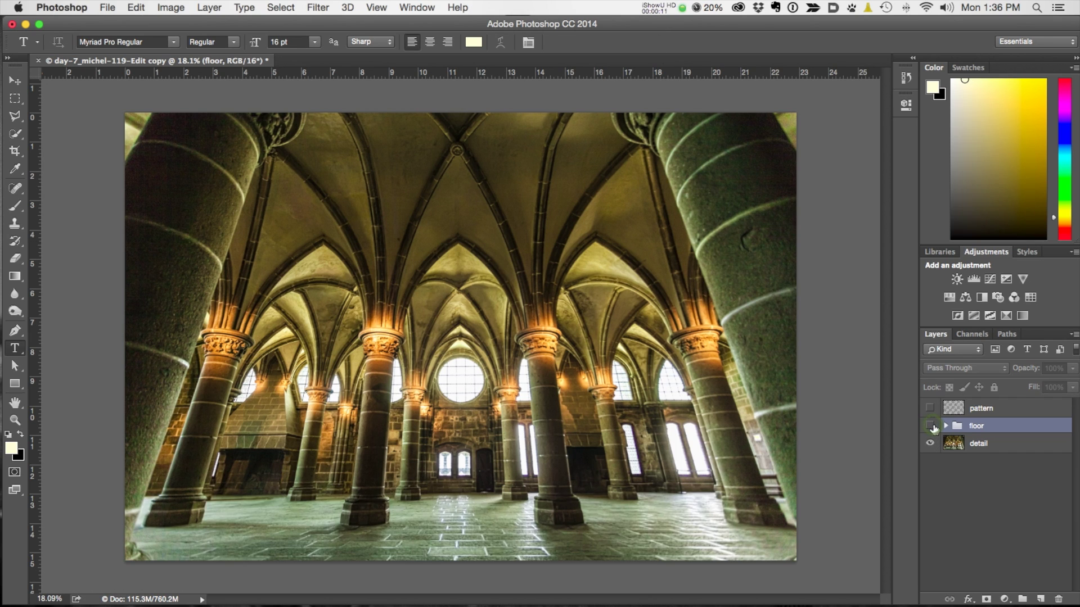
pyautogui.click(930, 426)
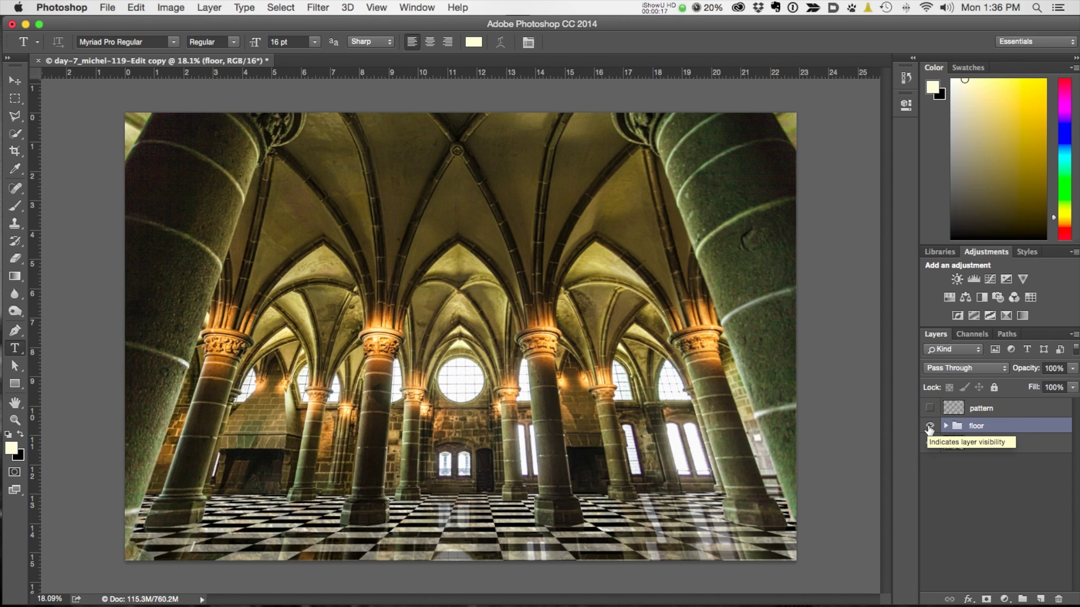
pyautogui.click(318, 7)
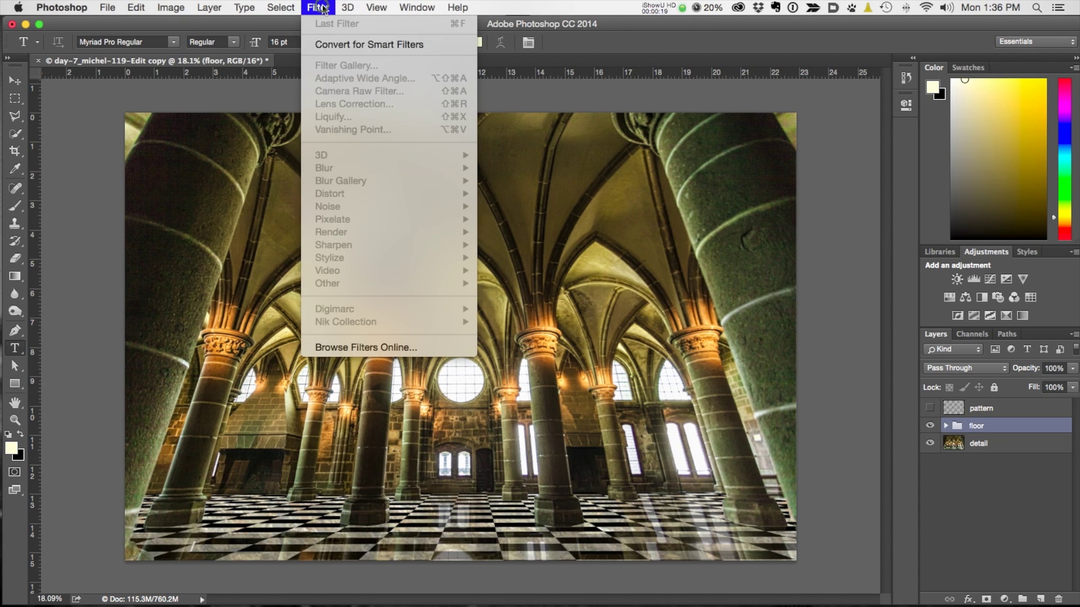
pyautogui.click(672, 139)
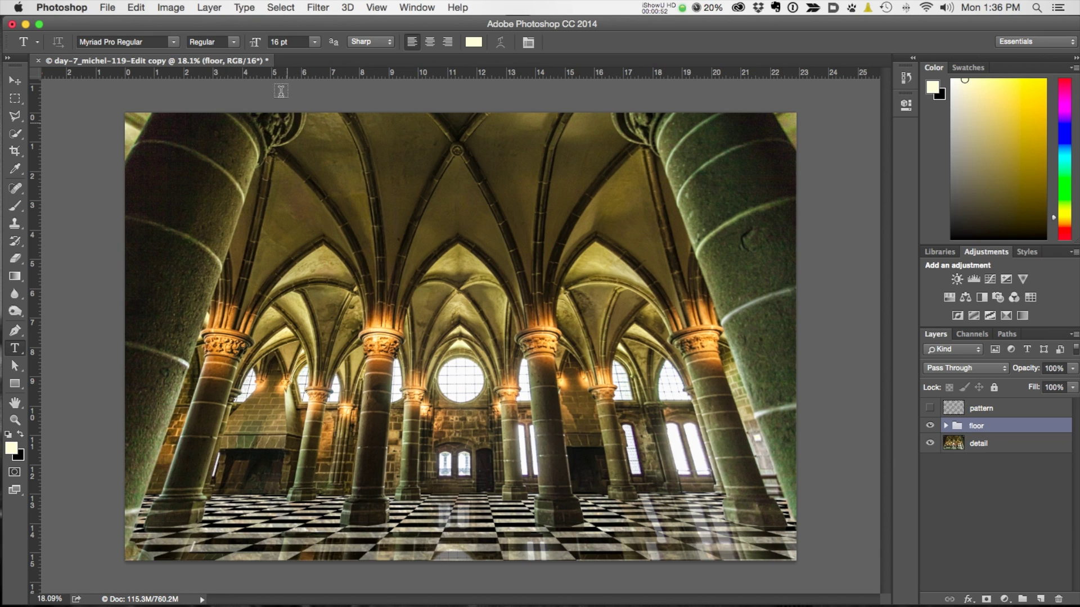
# Load the saved floor channel as a new selection
pyautogui.click(281, 8)
pyautogui.click(303, 288)
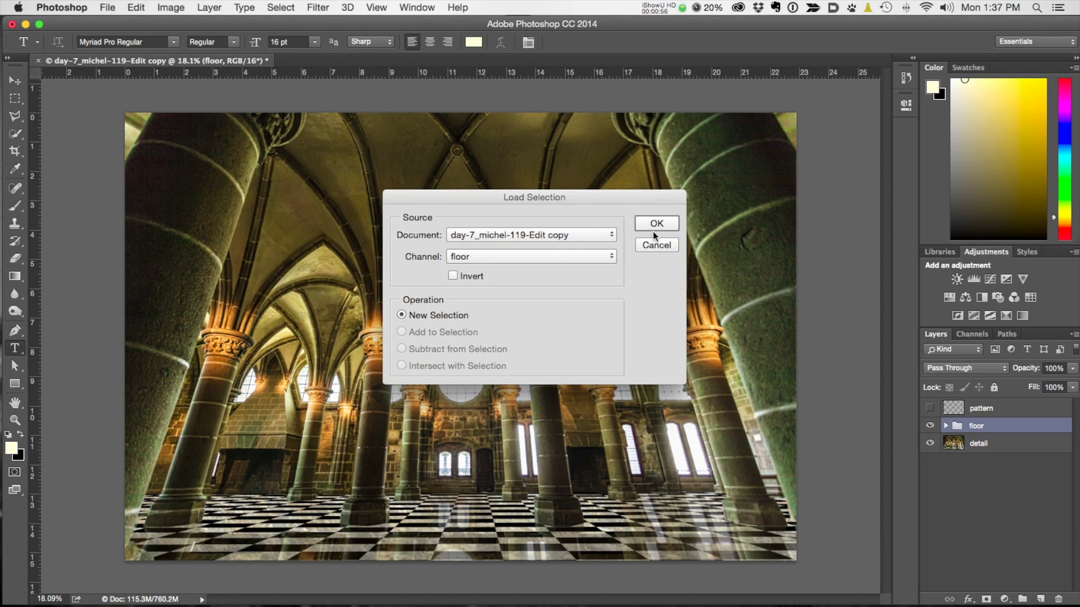
pyautogui.click(657, 225)
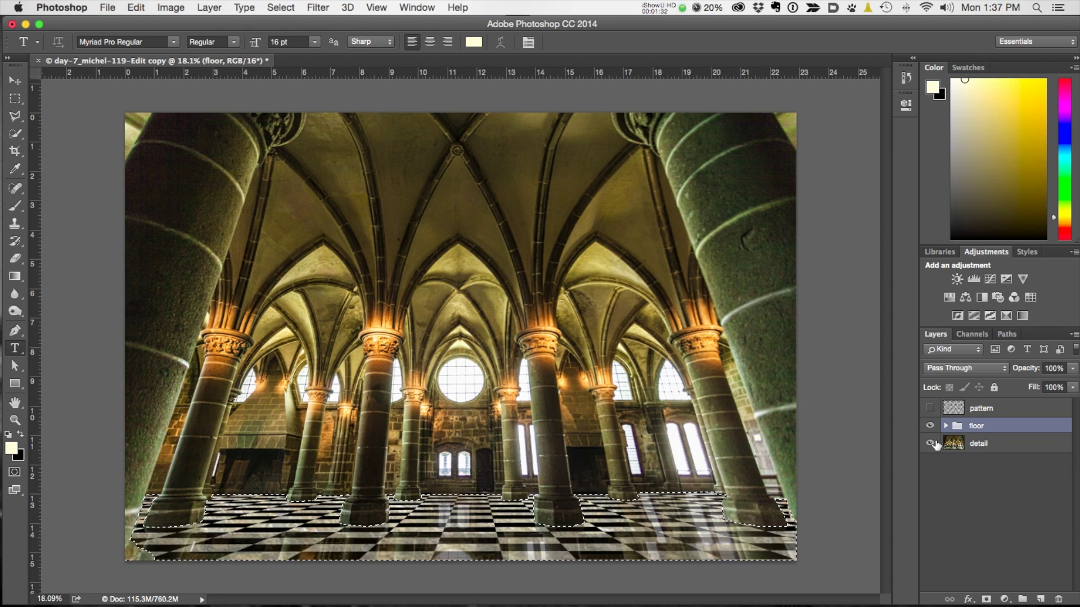
# Clear the floor selection and hide the floor group and detail layer, briefly showing the pattern layer for reference
pyautogui.click(930, 426)
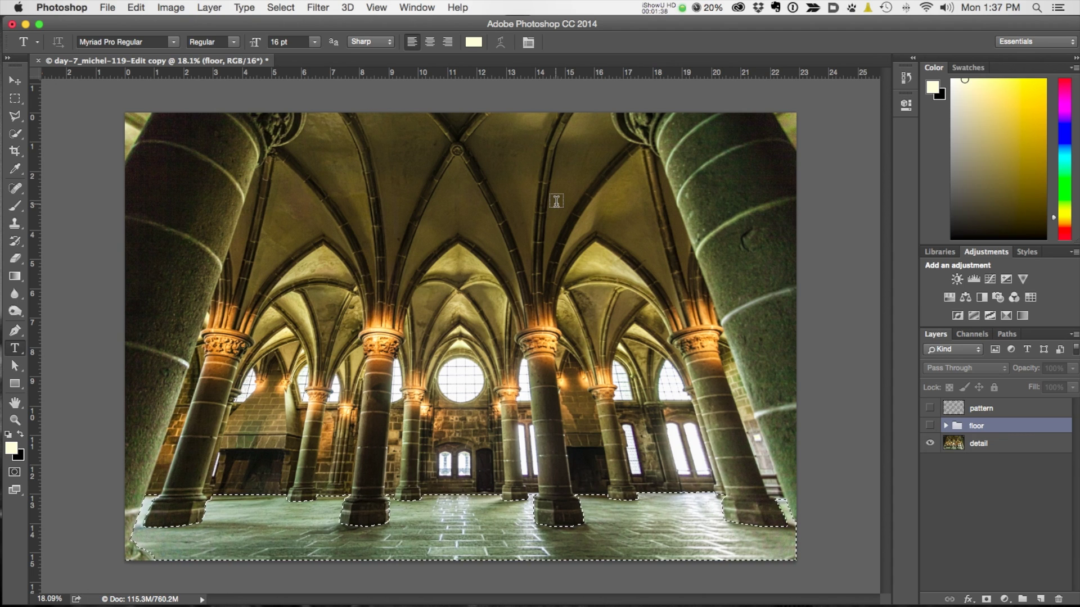
pyautogui.press('super+d')
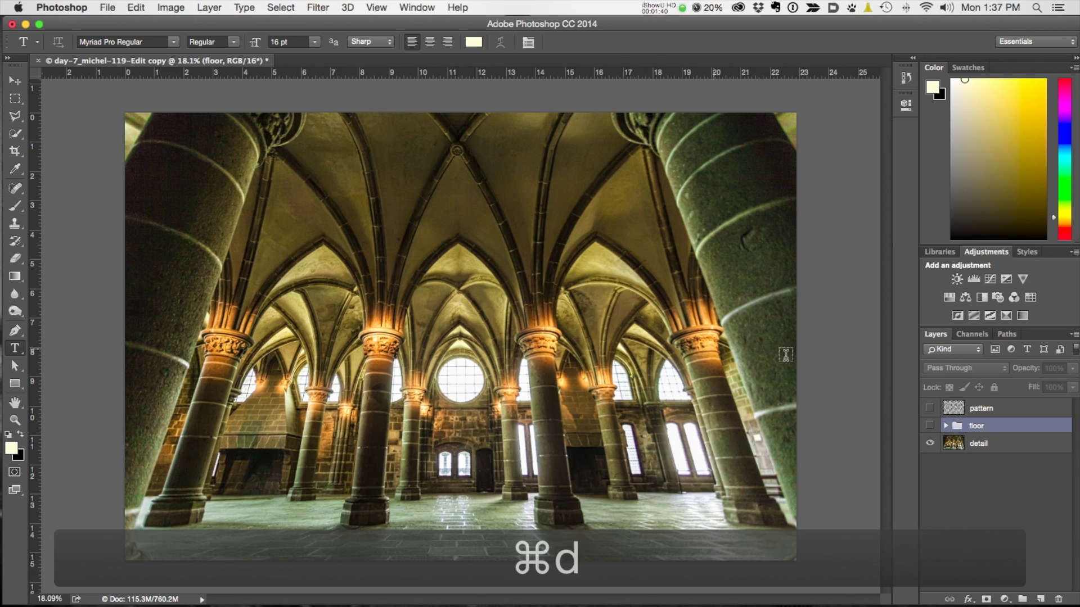
pyautogui.click(931, 425)
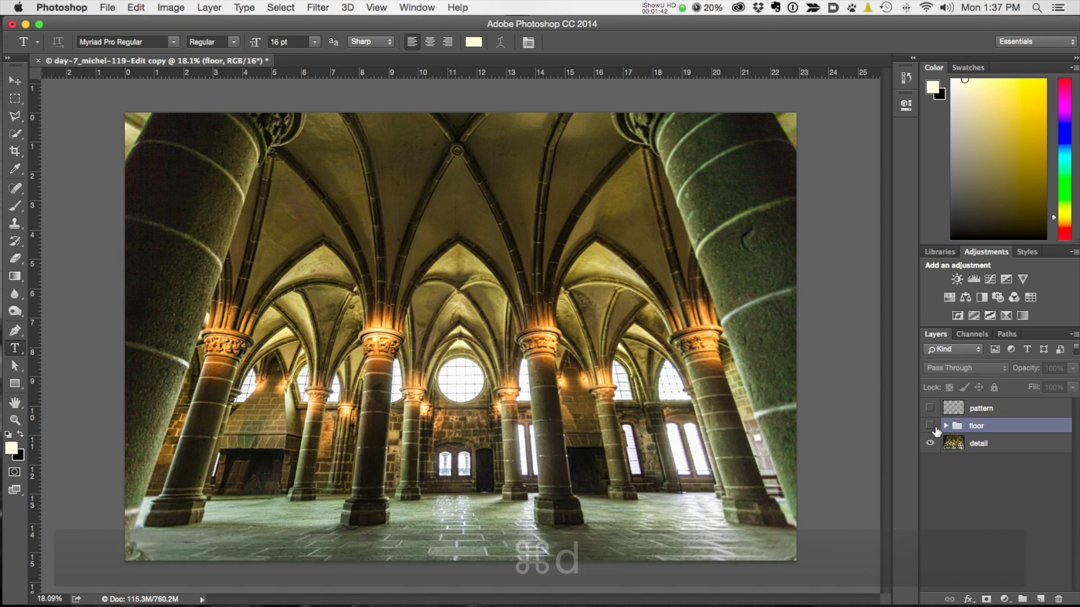
pyautogui.click(932, 443)
pyautogui.click(930, 408)
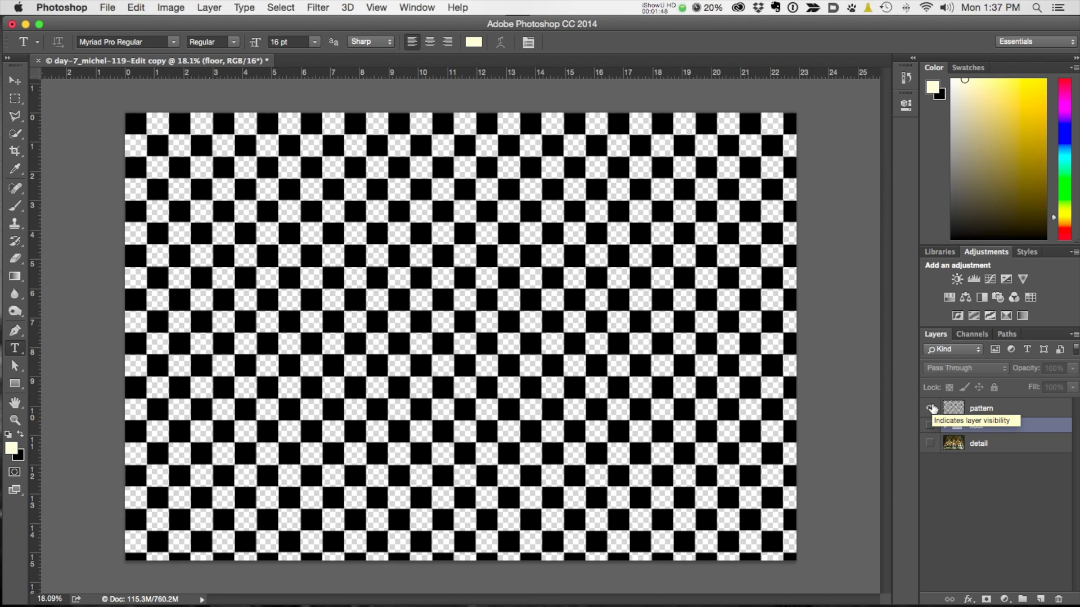
pyautogui.click(931, 408)
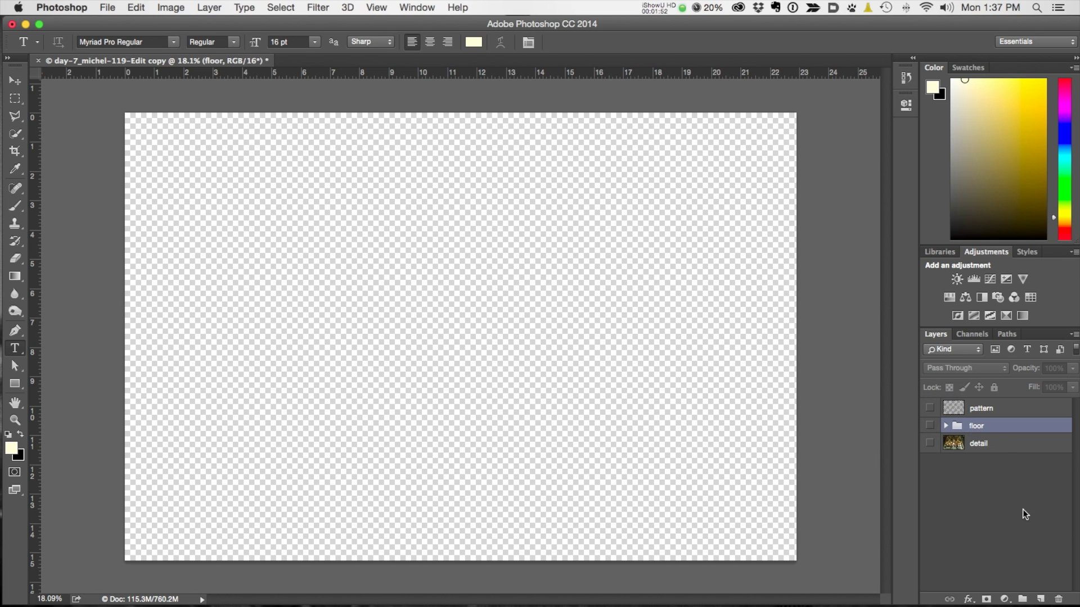
# Add a new layer above the floor group and make a square selection about 3 ruler units wide on it
pyautogui.click(1040, 599)
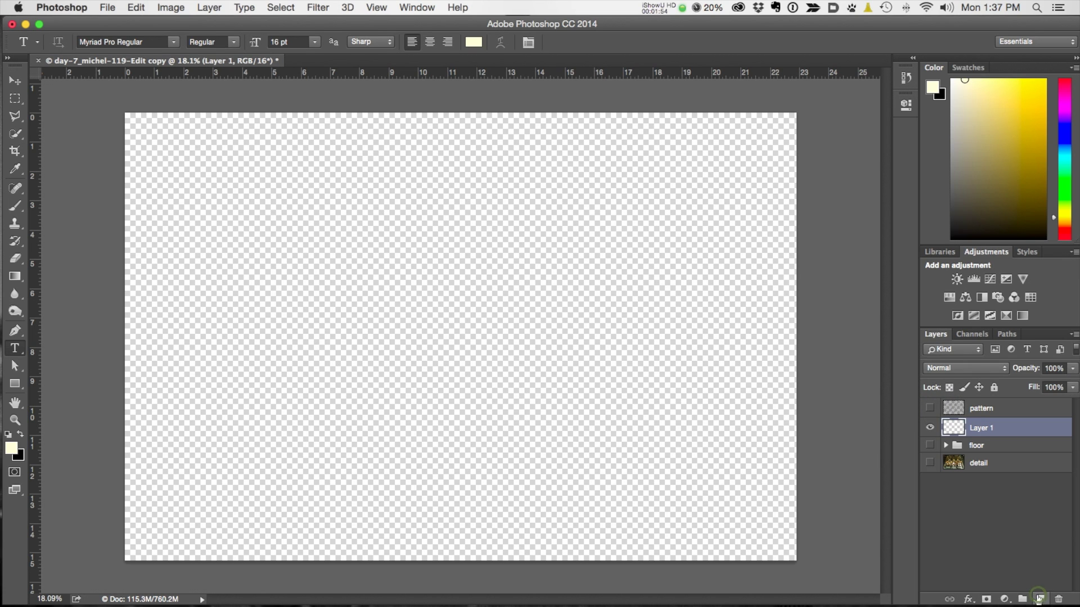
pyautogui.click(15, 99)
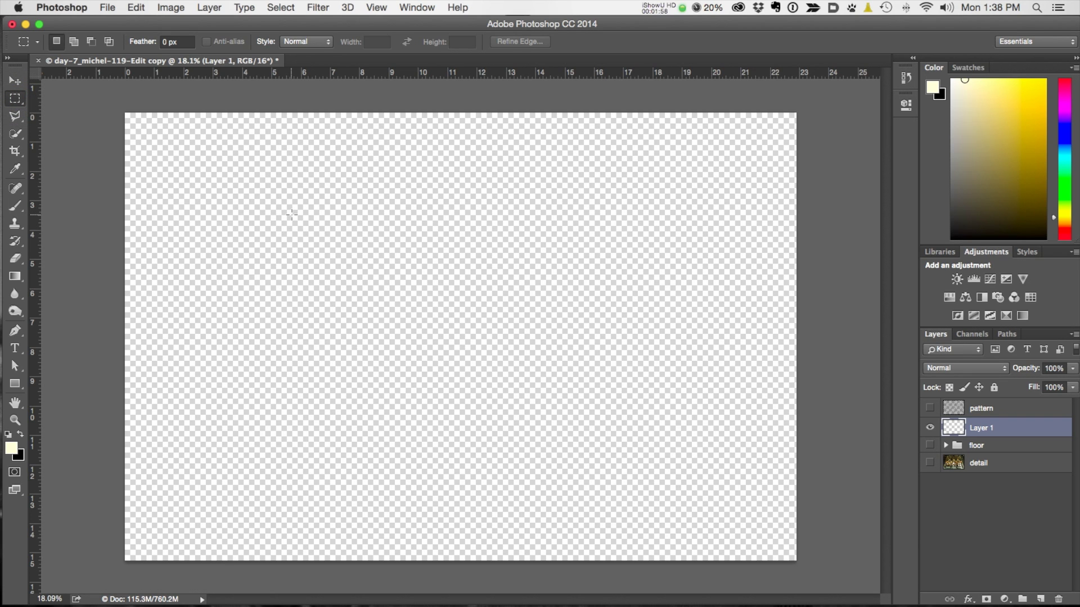
pyautogui.moveTo(287, 204); pyautogui.dragTo(373, 290)
# Fill the square selection with black in Normal mode at 100% opacity
pyautogui.click(136, 7)
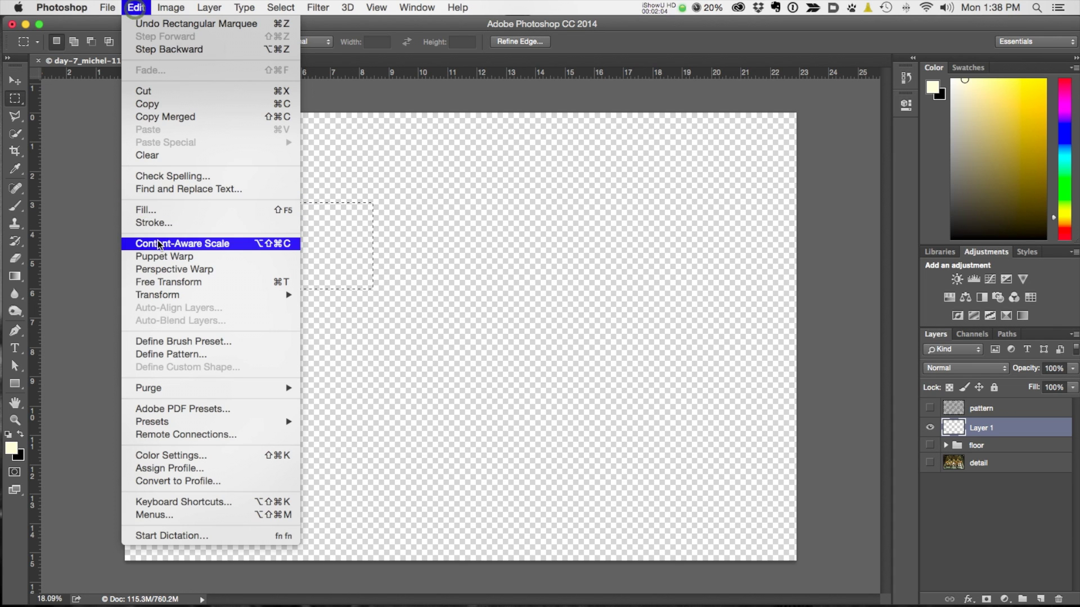
pyautogui.click(155, 210)
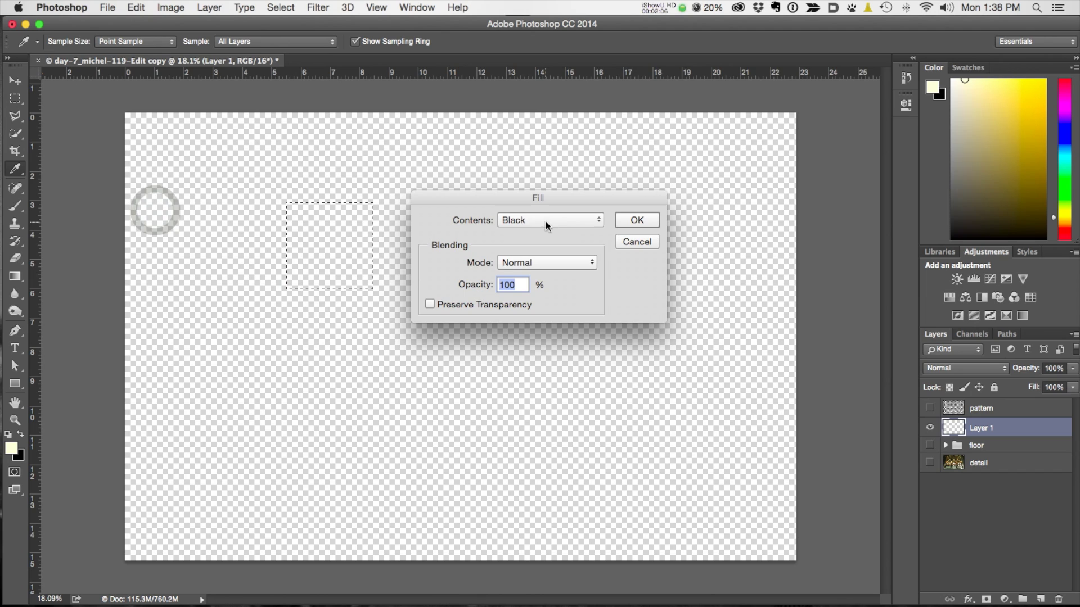
pyautogui.click(643, 218)
pyautogui.press('m')
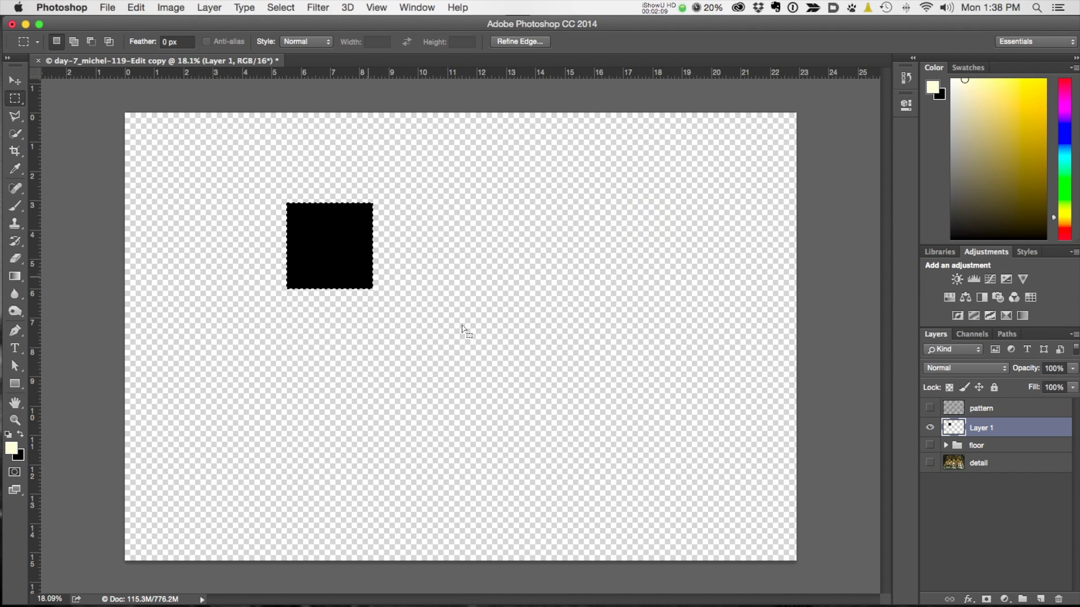
# Deselect the black square and place a duplicate diagonally below and right of it, with their corners touching
pyautogui.click(15, 82)
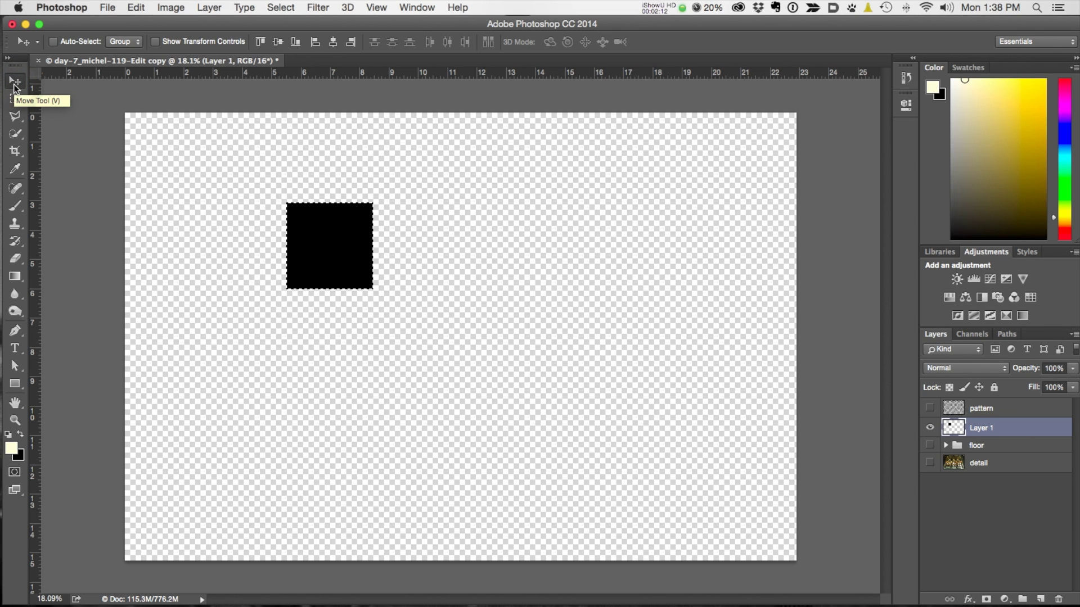
pyautogui.press('super+d')
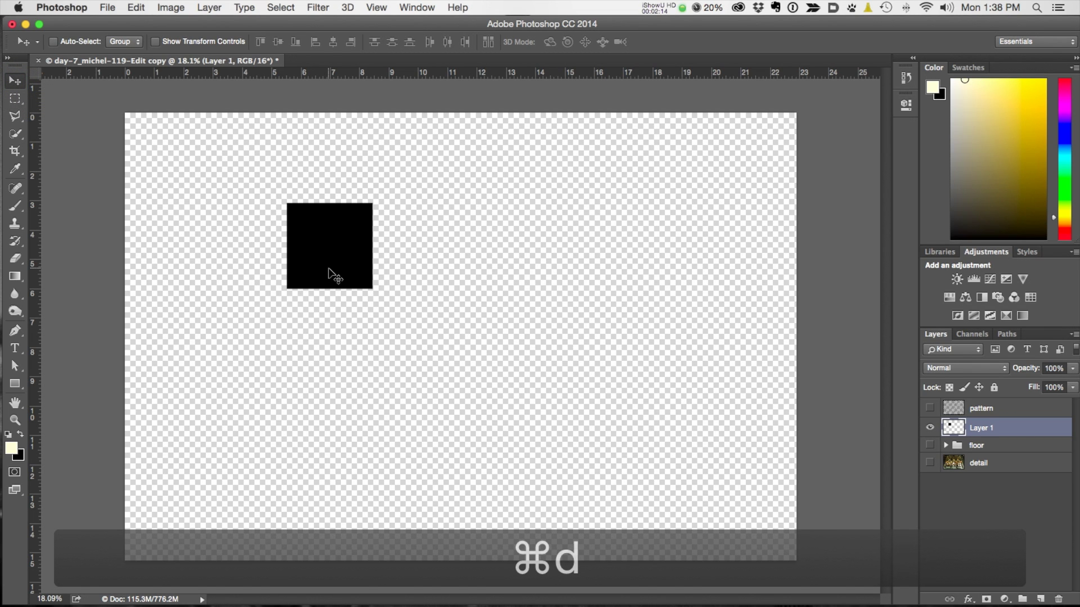
pyautogui.moveTo(330, 271); pyautogui.dragTo(414, 356)
pyautogui.click(376, 8)
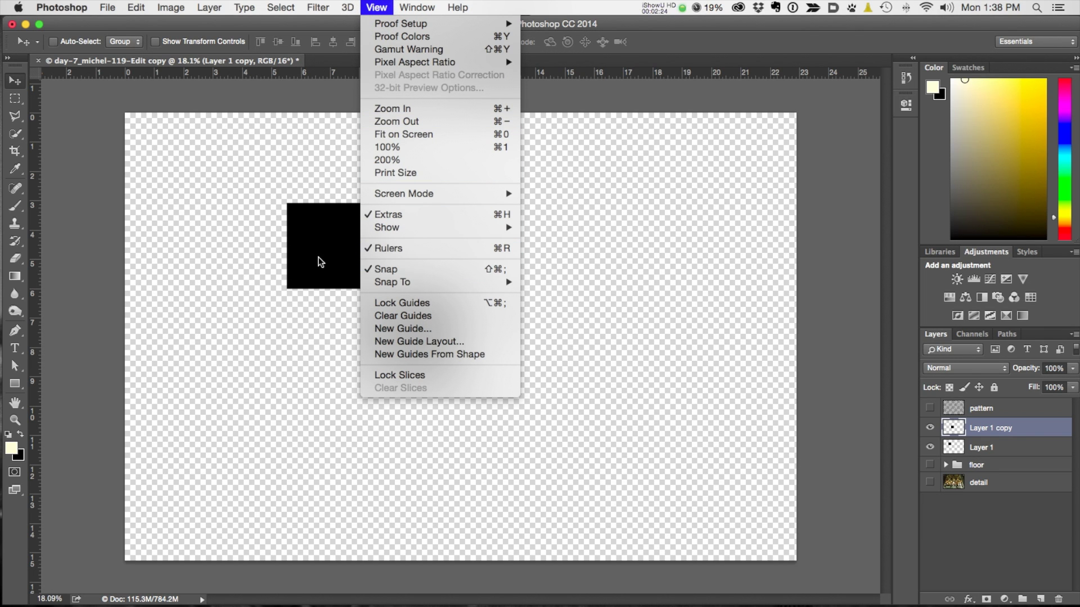
pyautogui.click(201, 211)
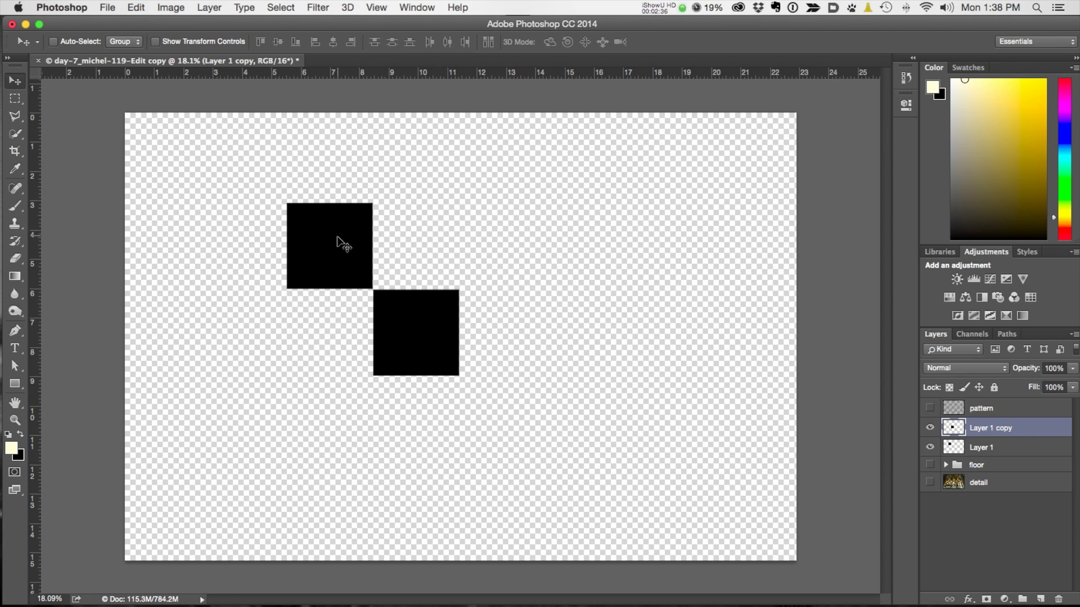
# Merge the two black square layers into one and check the result by toggling its visibility
pyautogui.keyDown('shift'); pyautogui.click(996, 448); pyautogui.keyUp('shift')
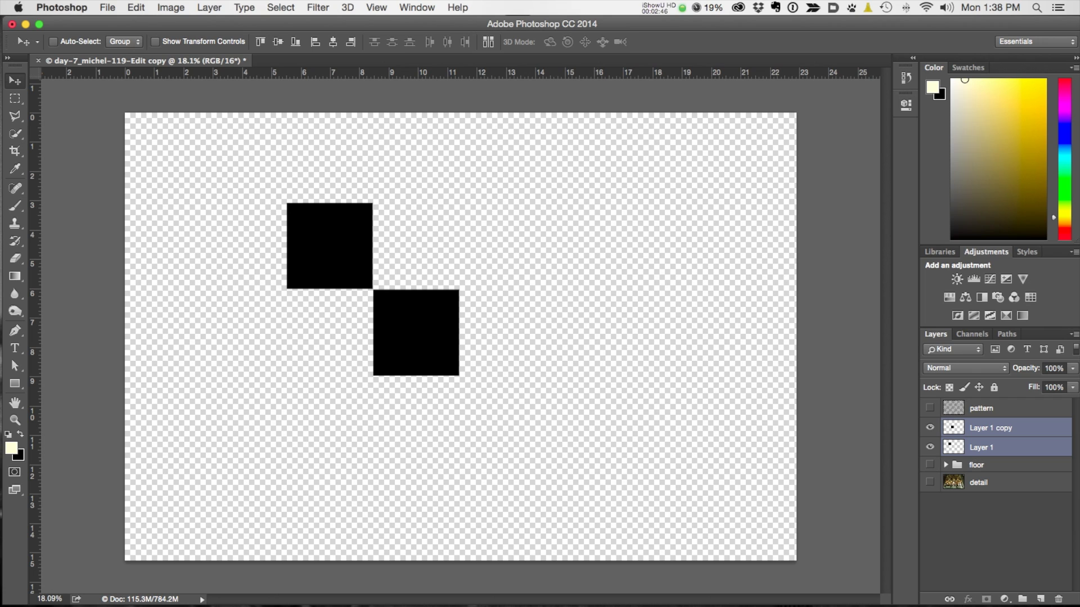
pyautogui.press('super+e')
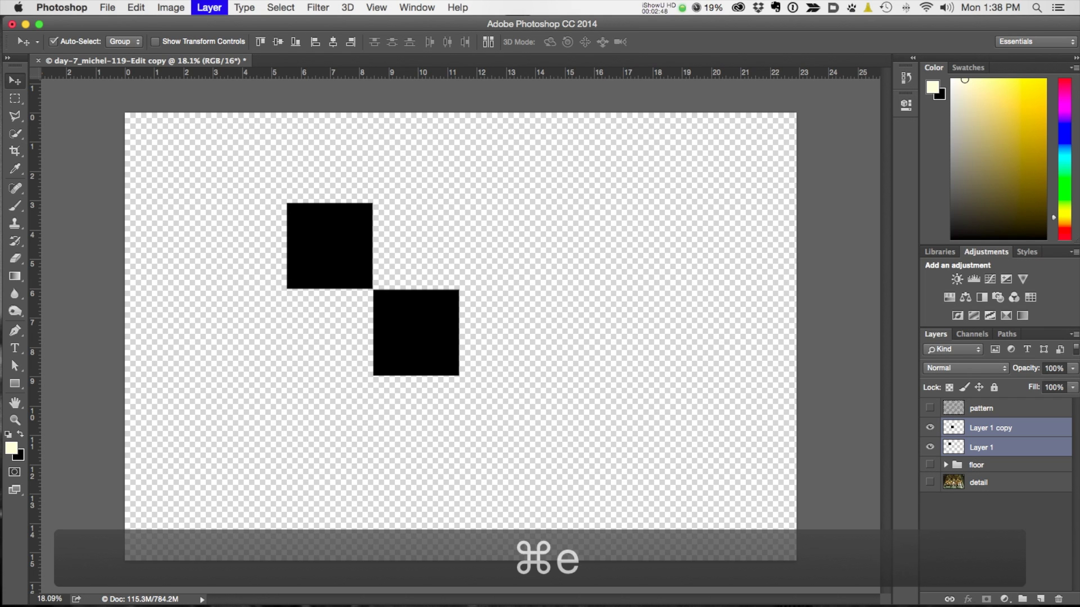
pyautogui.click(929, 429)
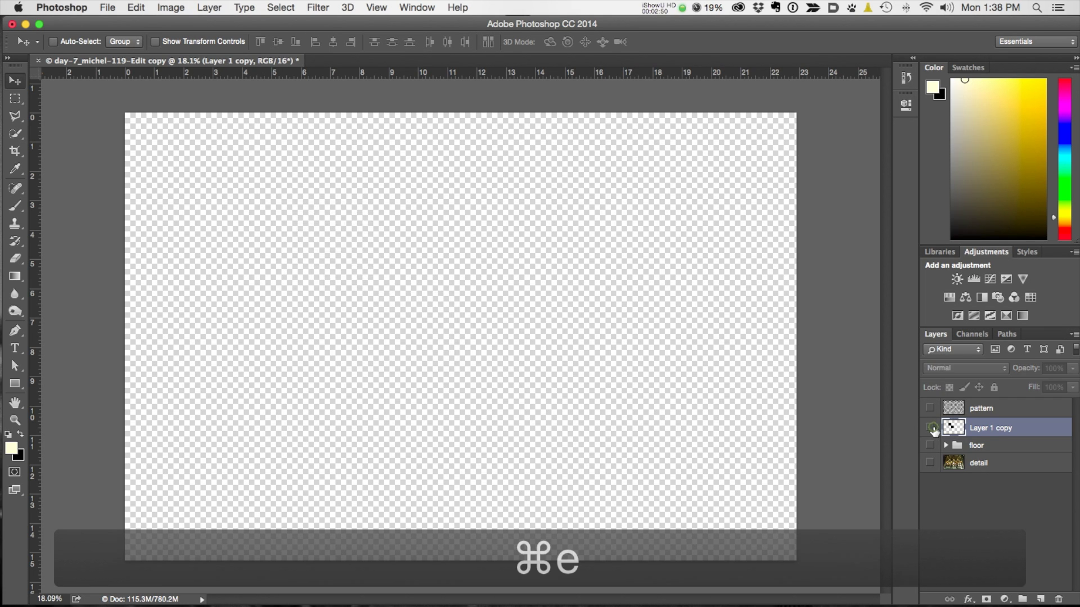
pyautogui.click(929, 429)
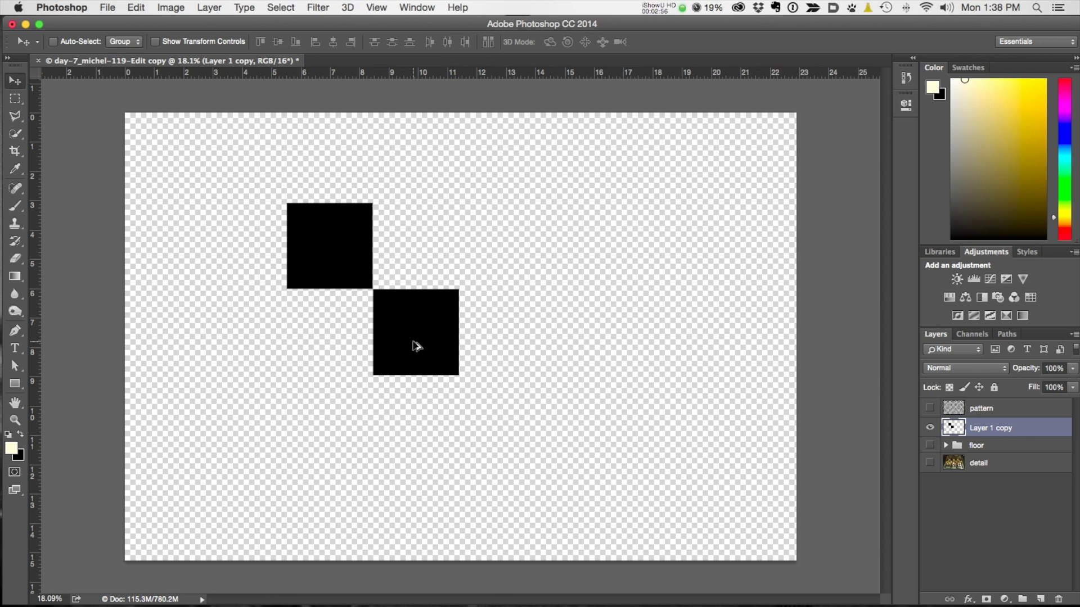
# Duplicate the two-square layer directly to its right to continue the checkerboard, and merge both layers
pyautogui.moveTo(408, 343); pyautogui.dragTo(581, 349)
pyautogui.scroll(-2, 581, 350)
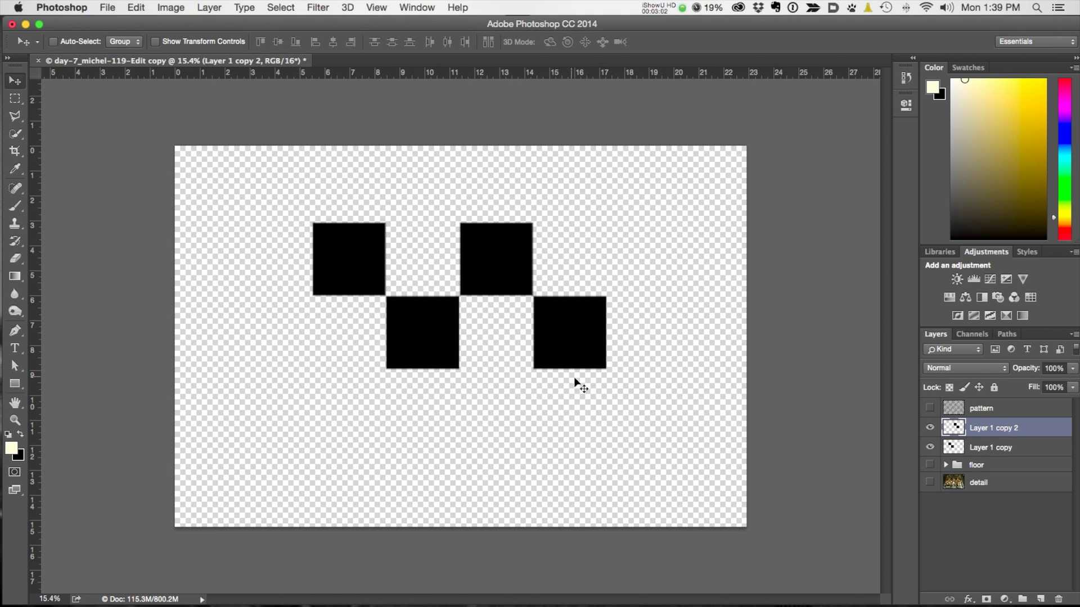
pyautogui.keyDown('shift'); pyautogui.click(997, 447); pyautogui.keyUp('shift')
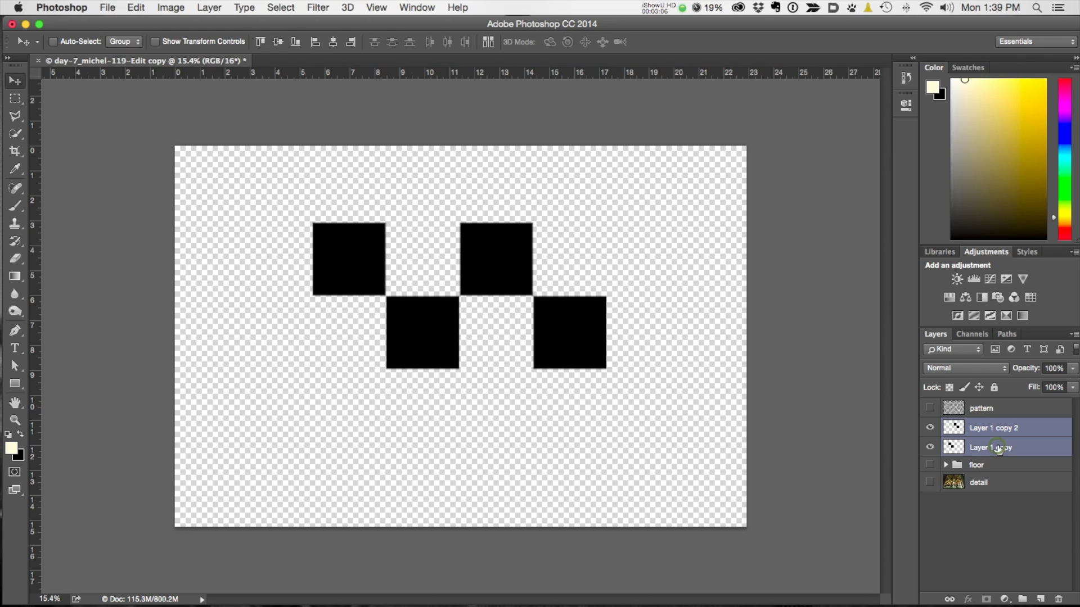
pyautogui.press('super+e')
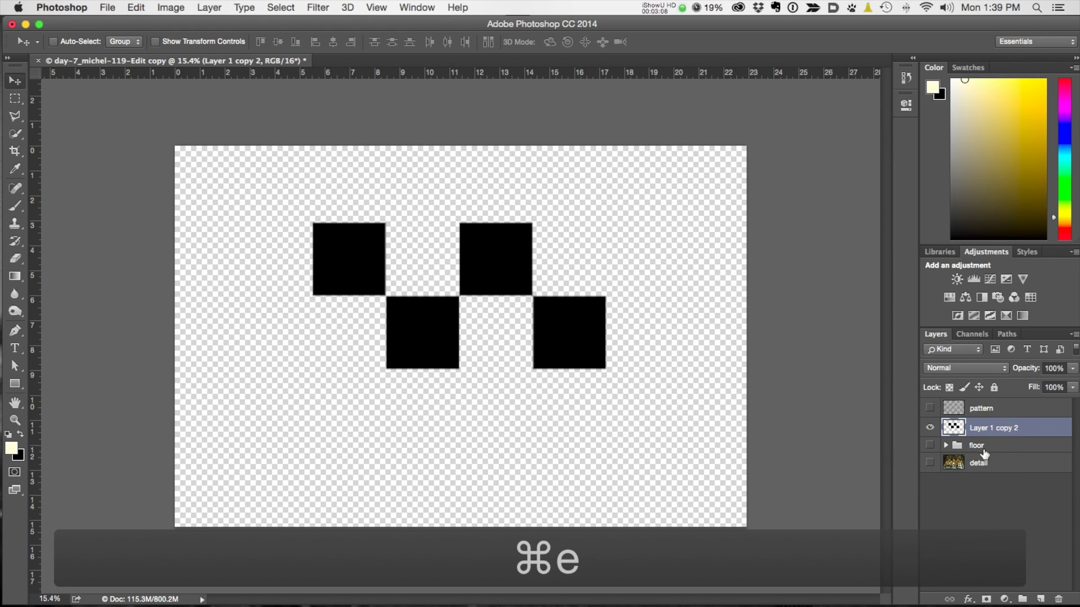
# Duplicate the four-square layer directly below itself to form a 4 by 4 checkerboard, and merge both layers
pyautogui.moveTo(563, 360); pyautogui.dragTo(573, 504)
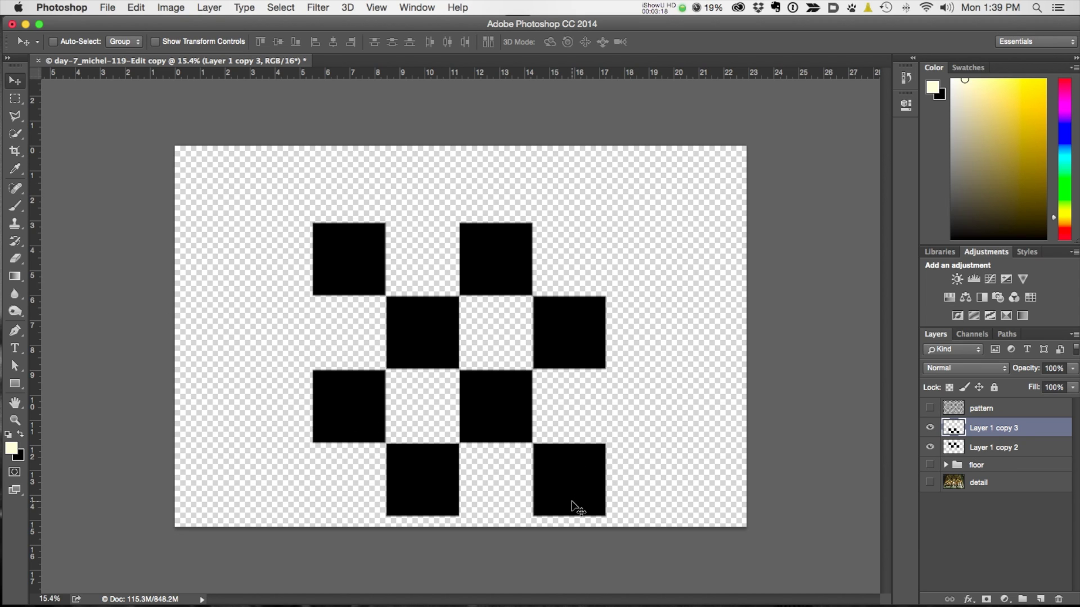
pyautogui.keyDown('shift'); pyautogui.click(988, 449); pyautogui.keyUp('shift')
pyautogui.press('super+e')
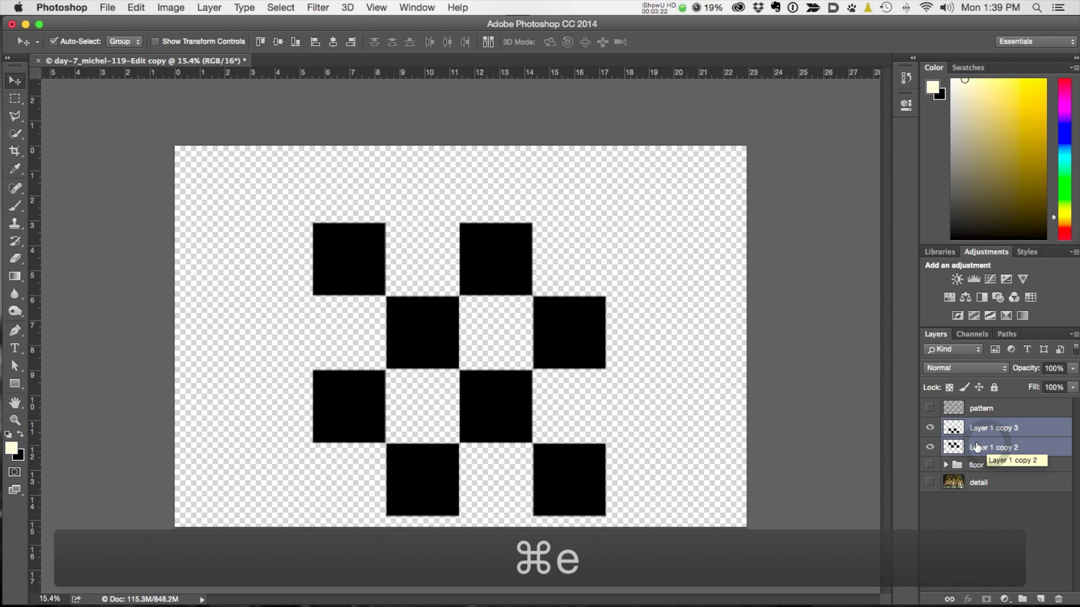
# Move the merged checkerboard into the upper-left corner of the canvas, nudging it flush with the edges
pyautogui.moveTo(438, 347); pyautogui.dragTo(298, 272)
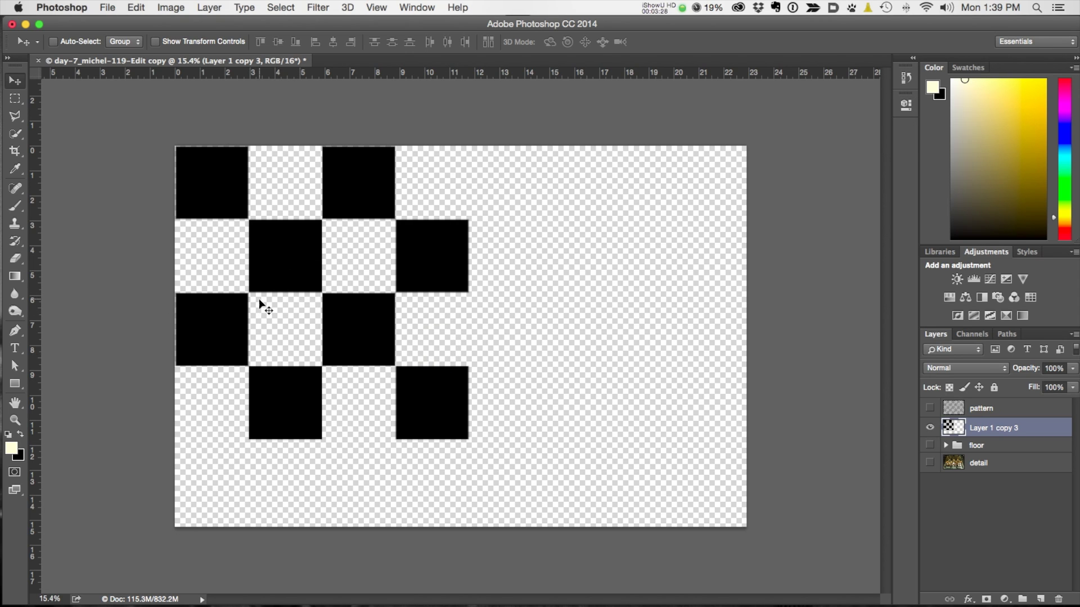
pyautogui.press('Left')
pyautogui.press('Up')
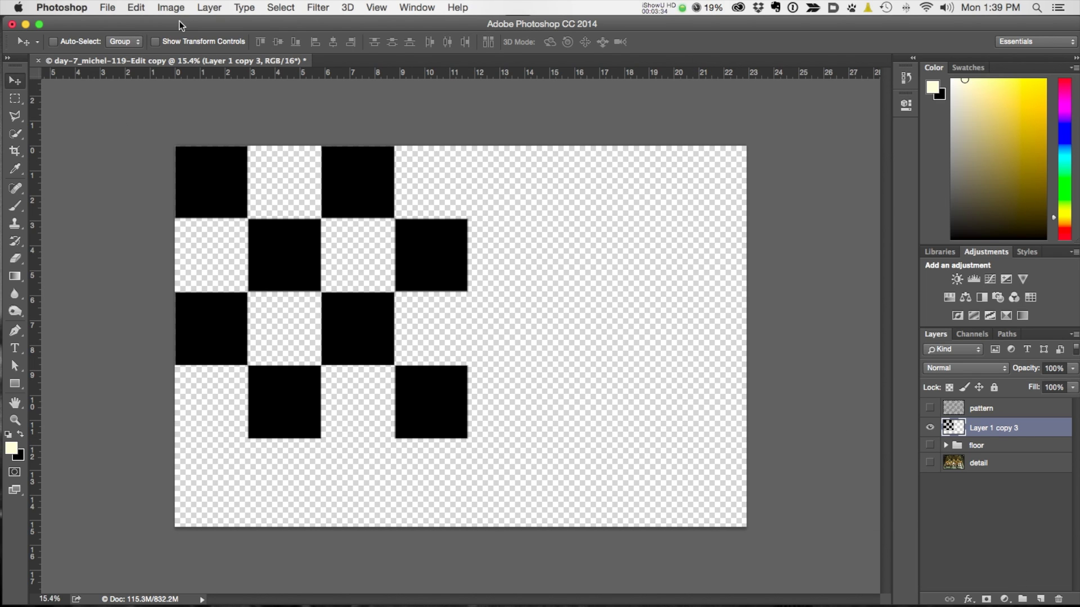
# Scale the checkerboard proportionally to 39.52% from its lower-right corner, keeping it in the canvas's upper-left corner
pyautogui.press('super+t')
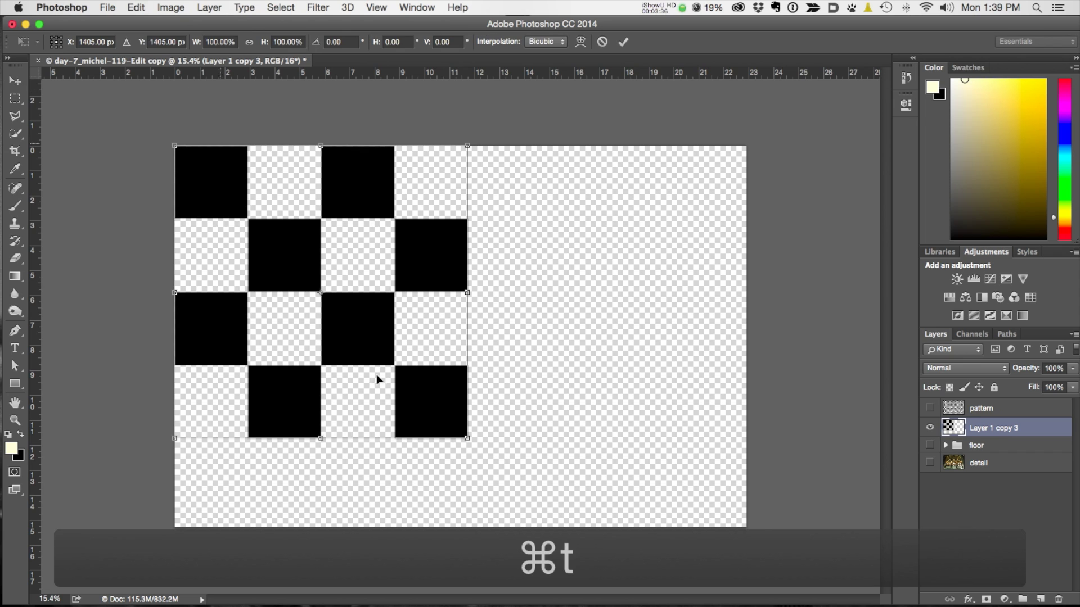
pyautogui.click(466, 437)
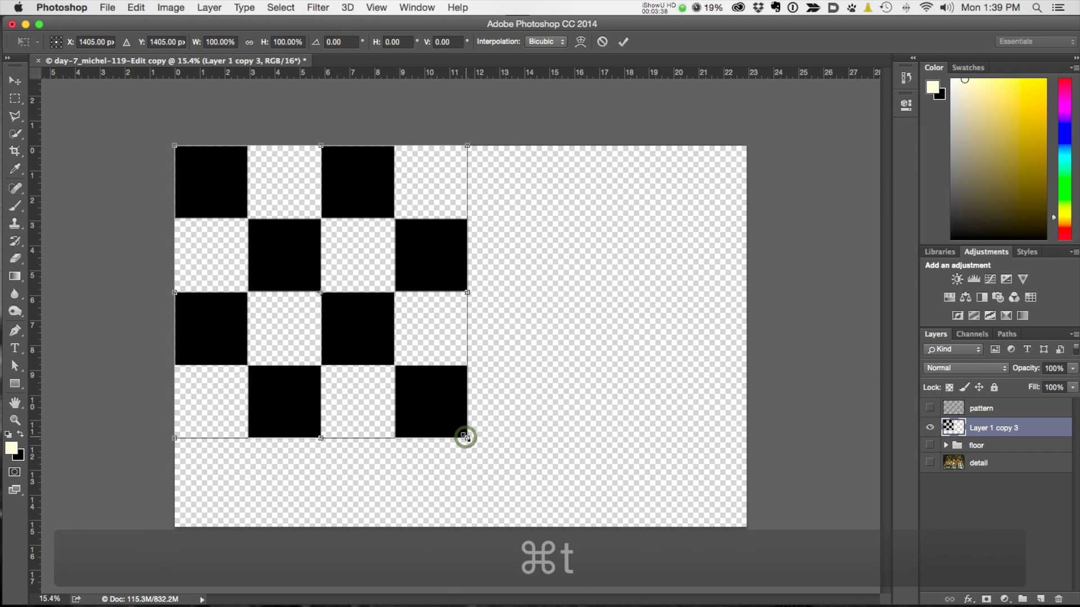
pyautogui.moveTo(467, 438); pyautogui.dragTo(276, 272)
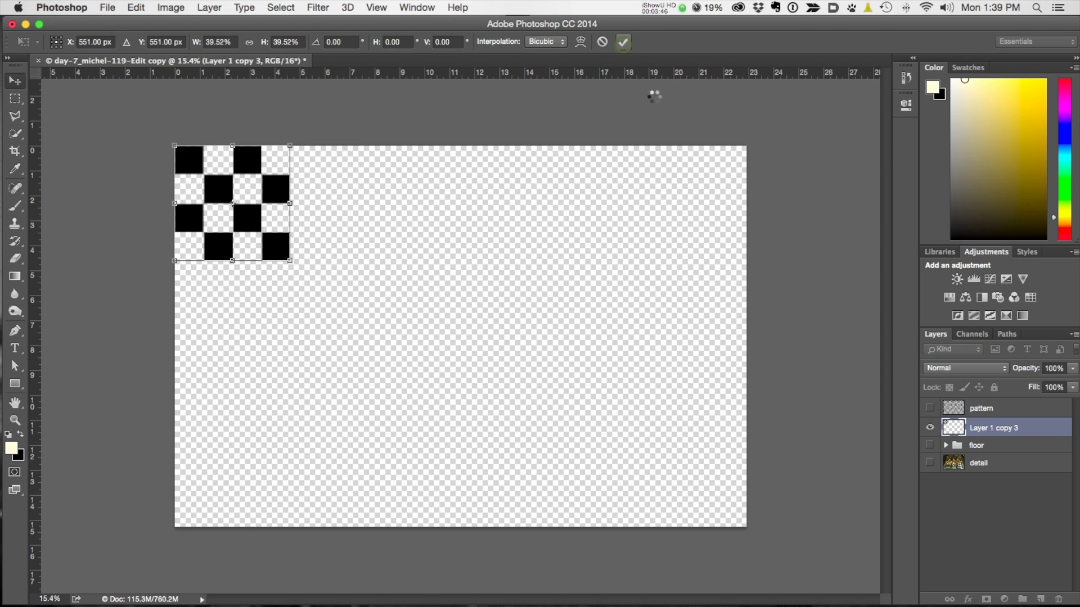
pyautogui.press('Return')
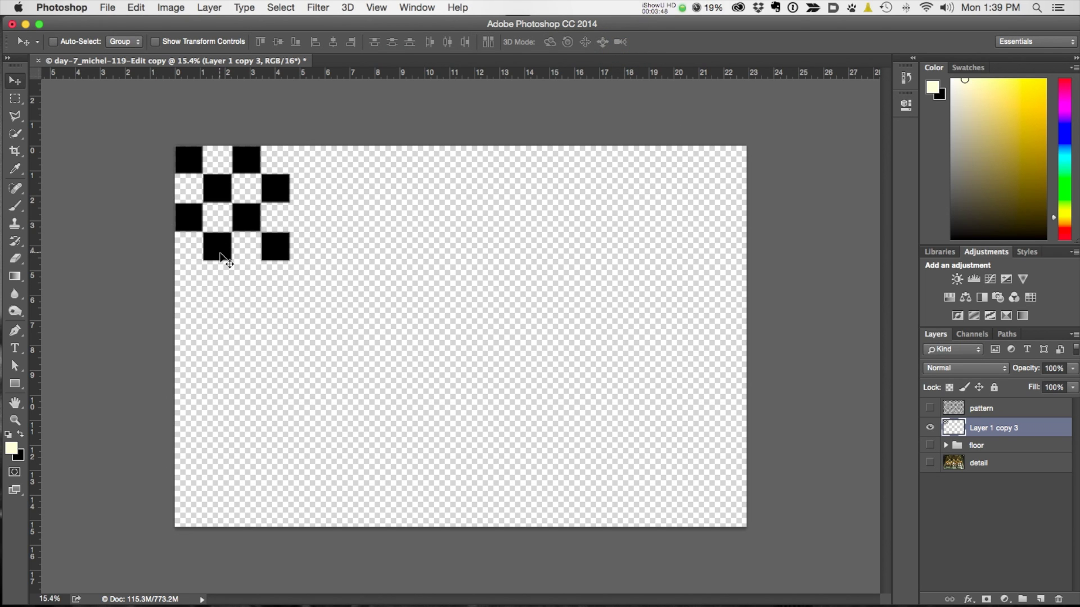
# Duplicate the 4 by 4 checkerboard directly to its right, merge both layers, and duplicate the result directly below to form 8 by 8 squares
pyautogui.moveTo(246, 224); pyautogui.dragTo(362, 225)
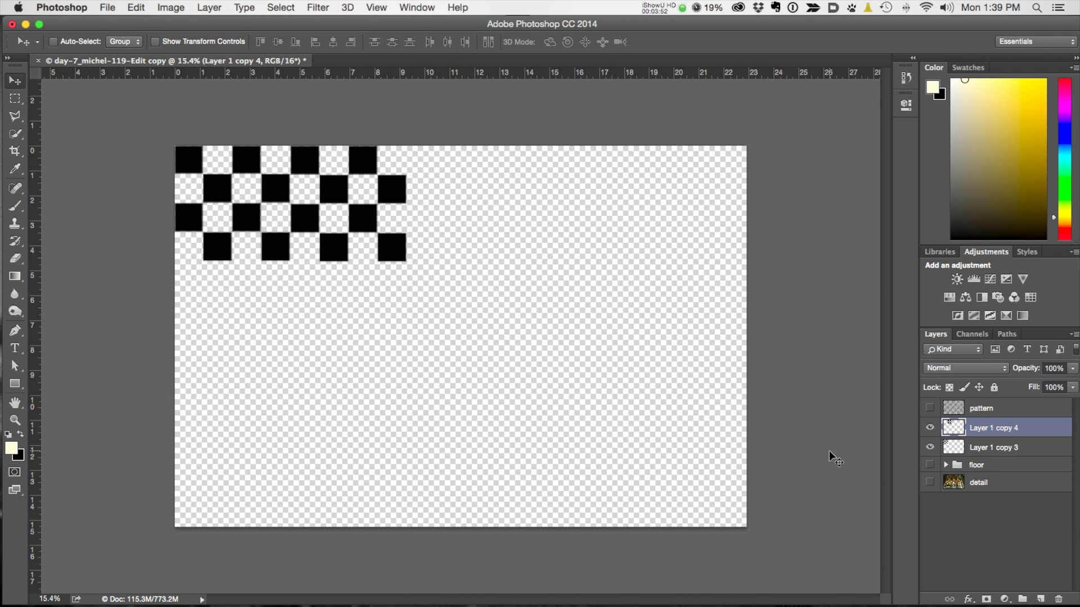
pyautogui.keyDown('shift'); pyautogui.click(980, 448); pyautogui.keyUp('shift')
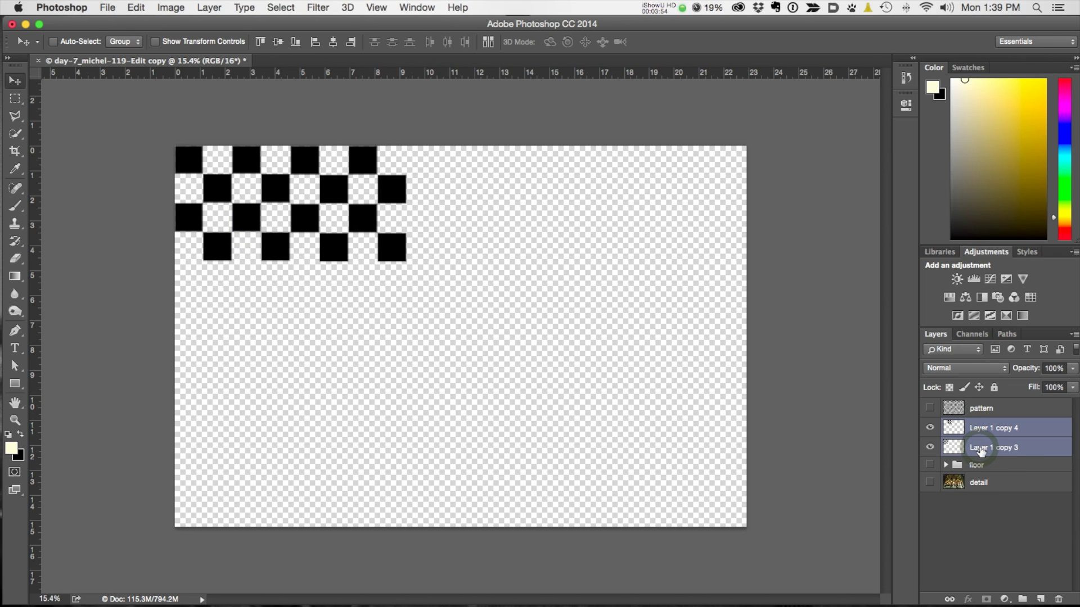
pyautogui.press('super+e')
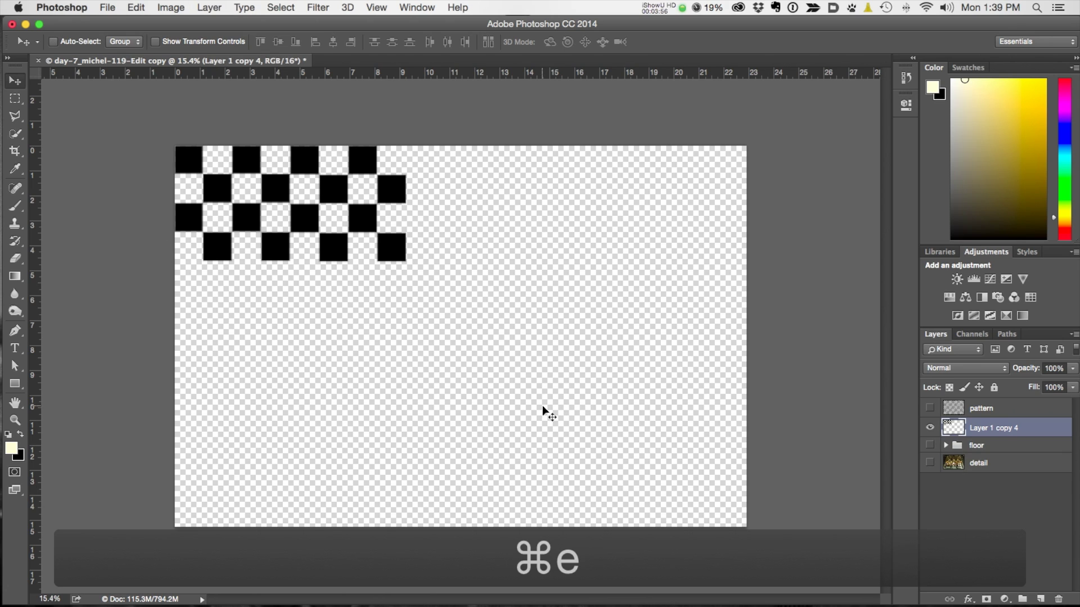
pyautogui.moveTo(340, 255); pyautogui.dragTo(339, 369)
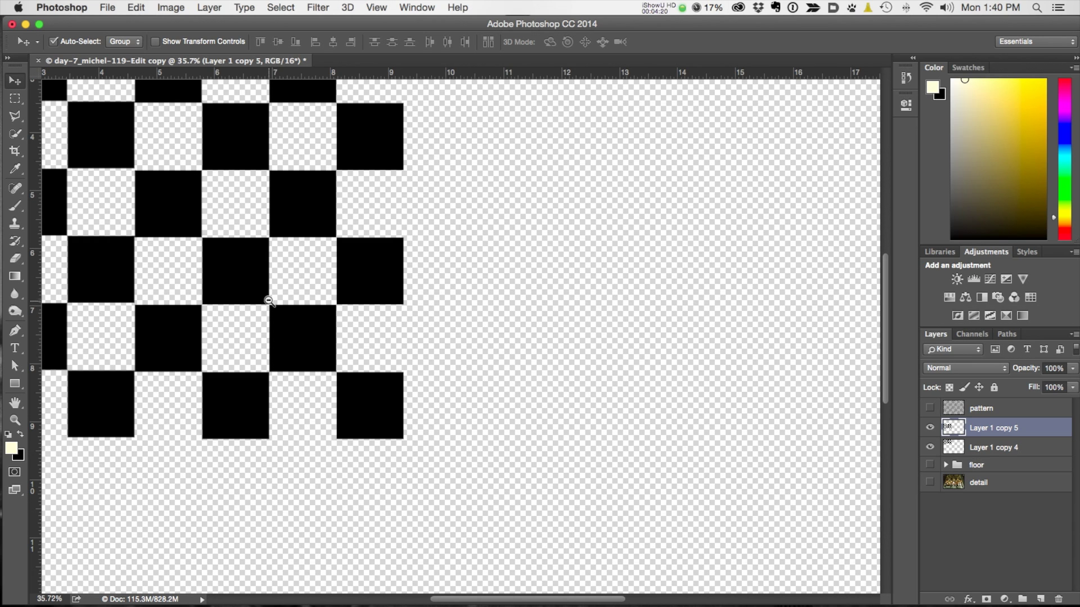
pyautogui.scroll(-6, 269, 301)
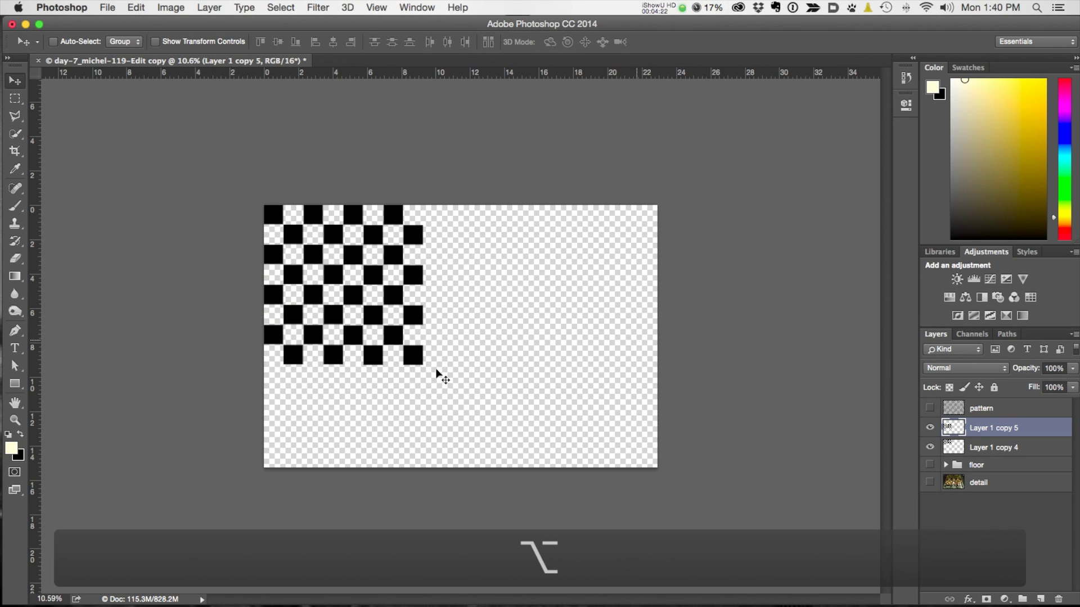
# Show the finished pattern layer, delete the two partial checkerboard layers, Layer 1 copy 5 and Layer 1 copy 4, and select the pattern layer
pyautogui.moveTo(930, 427); pyautogui.dragTo(929, 408)
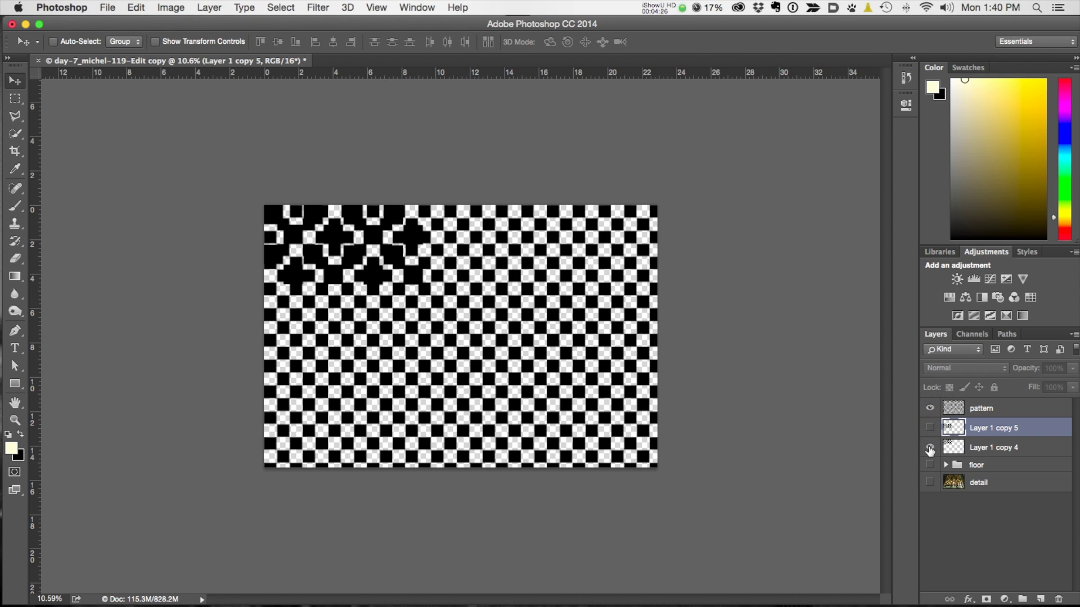
pyautogui.click(930, 448)
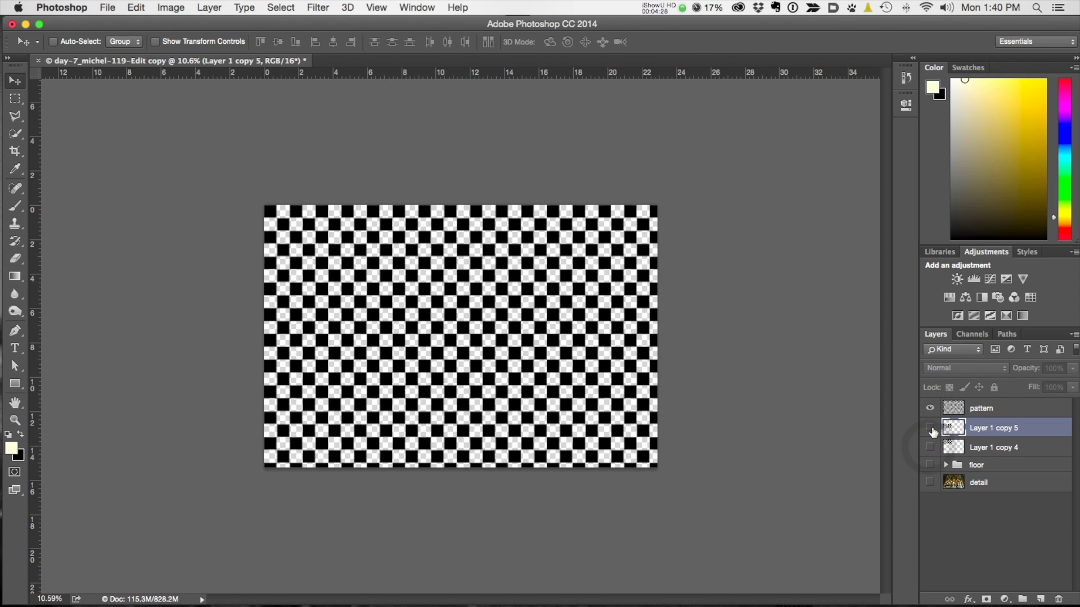
pyautogui.moveTo(1000, 428); pyautogui.dragTo(1058, 599)
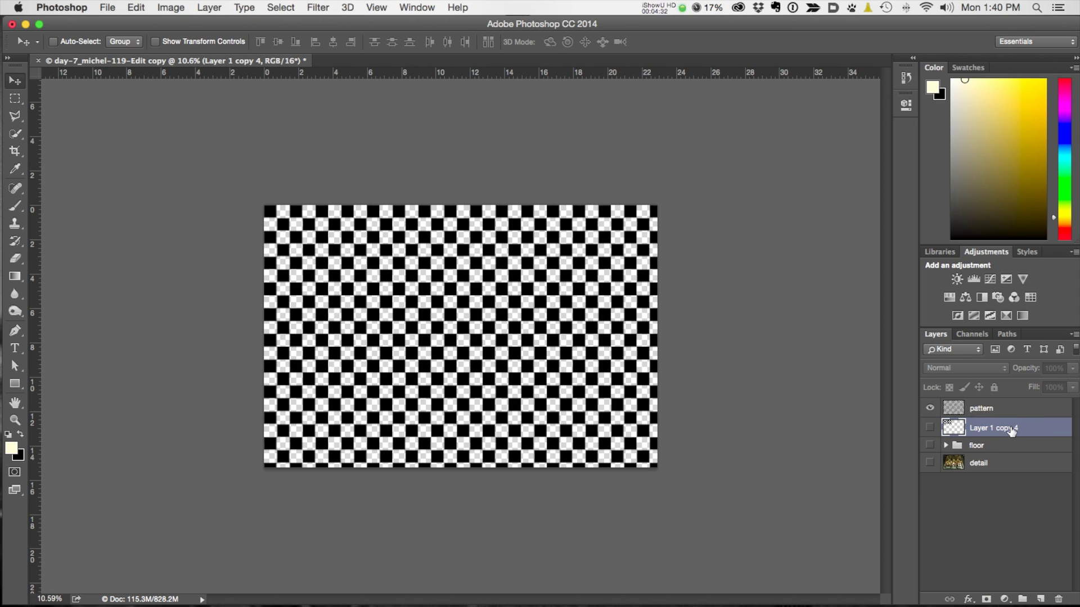
pyautogui.moveTo(1015, 444); pyautogui.dragTo(1058, 599)
pyautogui.click(966, 415)
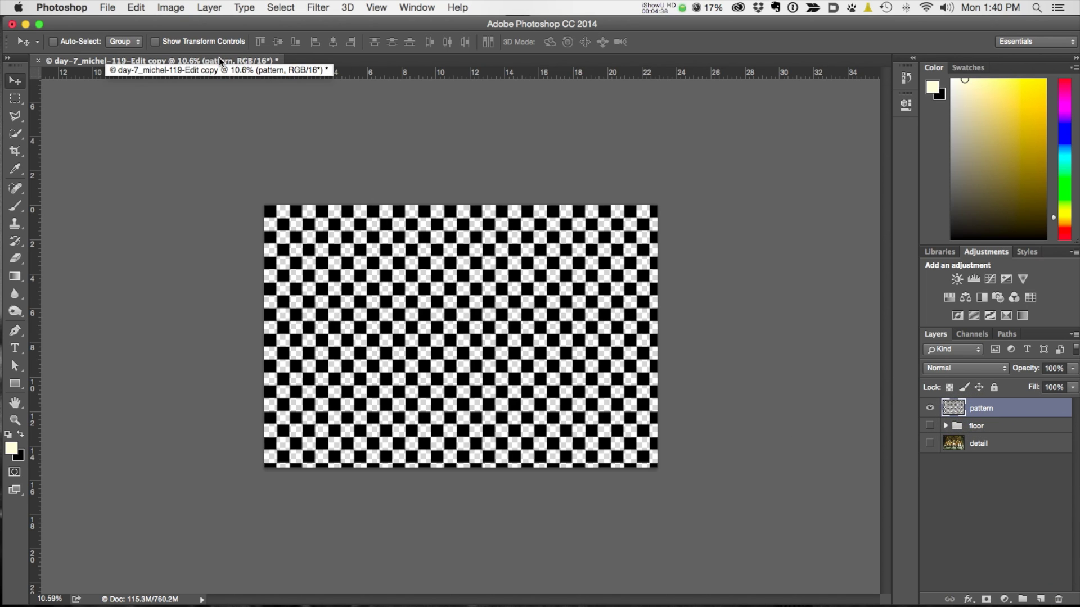
# Copy the entire pattern layer, hide it and show the detail photo instead, and remove the selection
pyautogui.press('super+a')
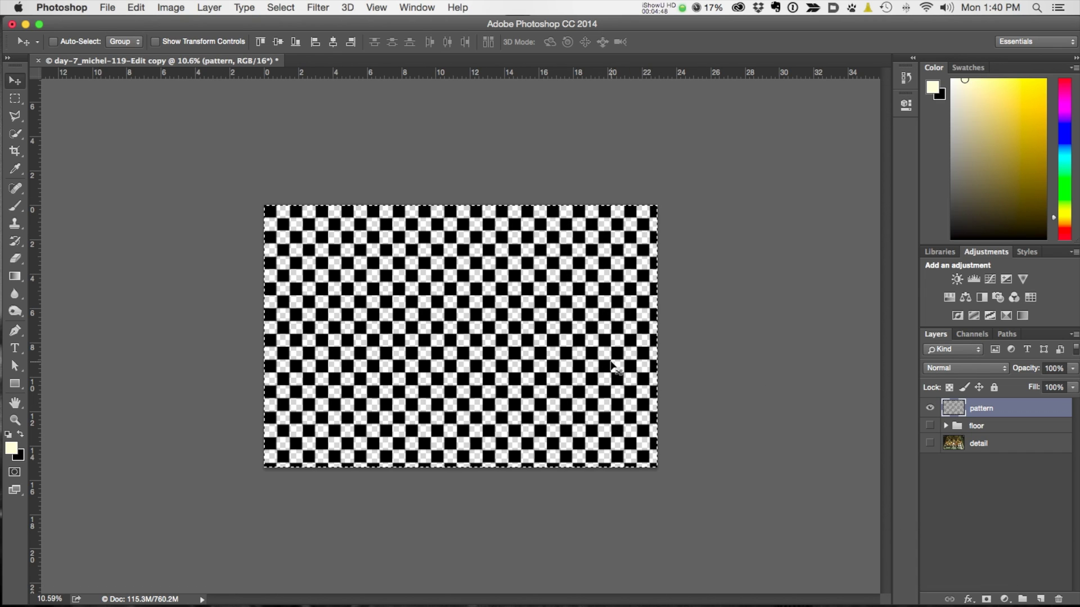
pyautogui.press('super+c')
pyautogui.click(930, 408)
pyautogui.click(929, 444)
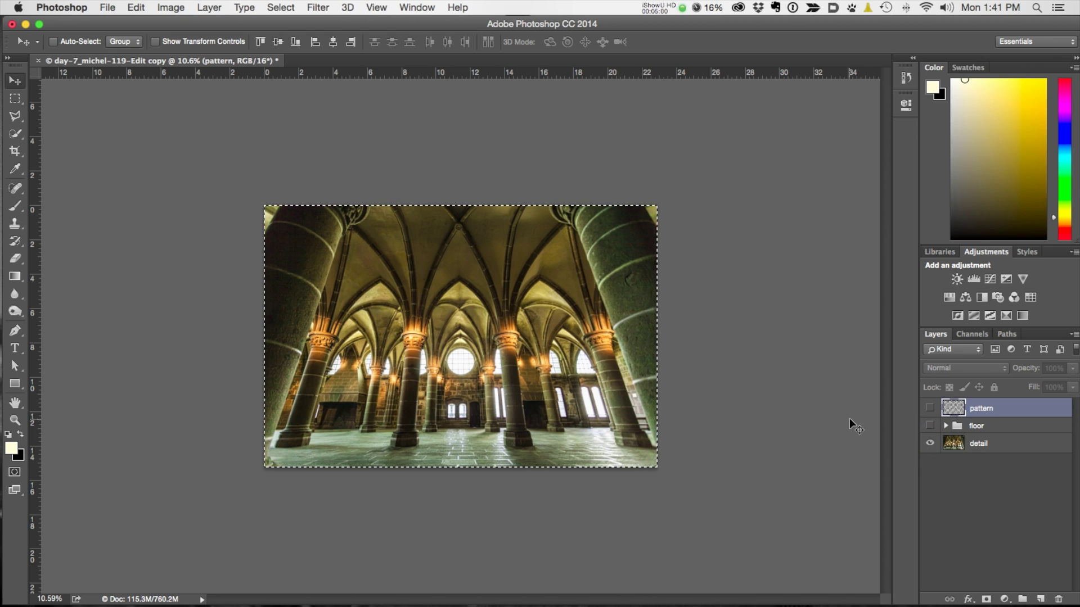
pyautogui.press('super+d')
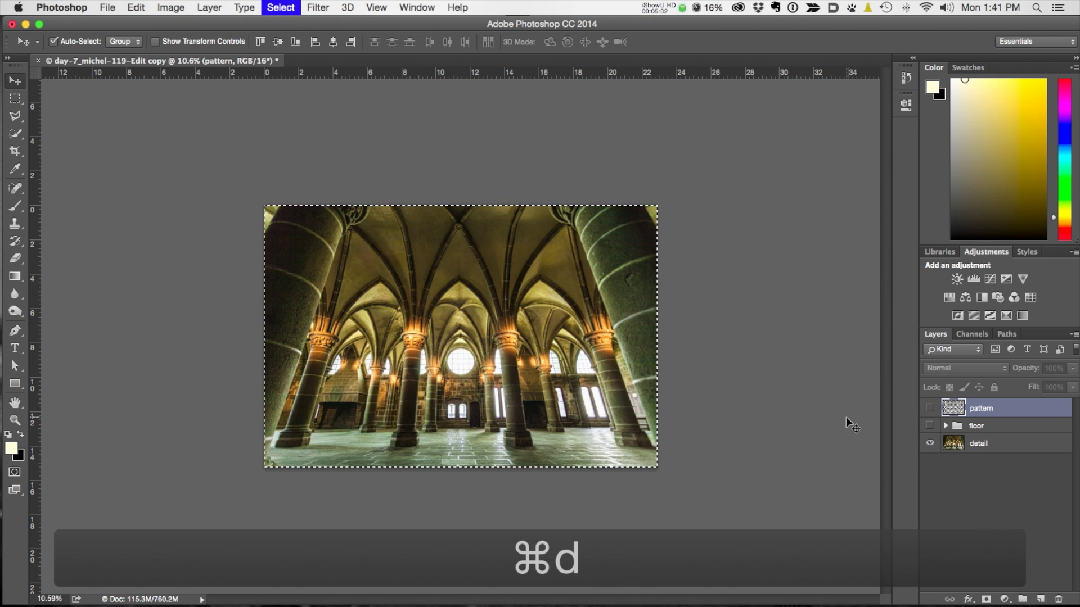
# Create a new empty layer directly above the detail layer and name it floor
pyautogui.click(1002, 440)
pyautogui.click(1040, 599)
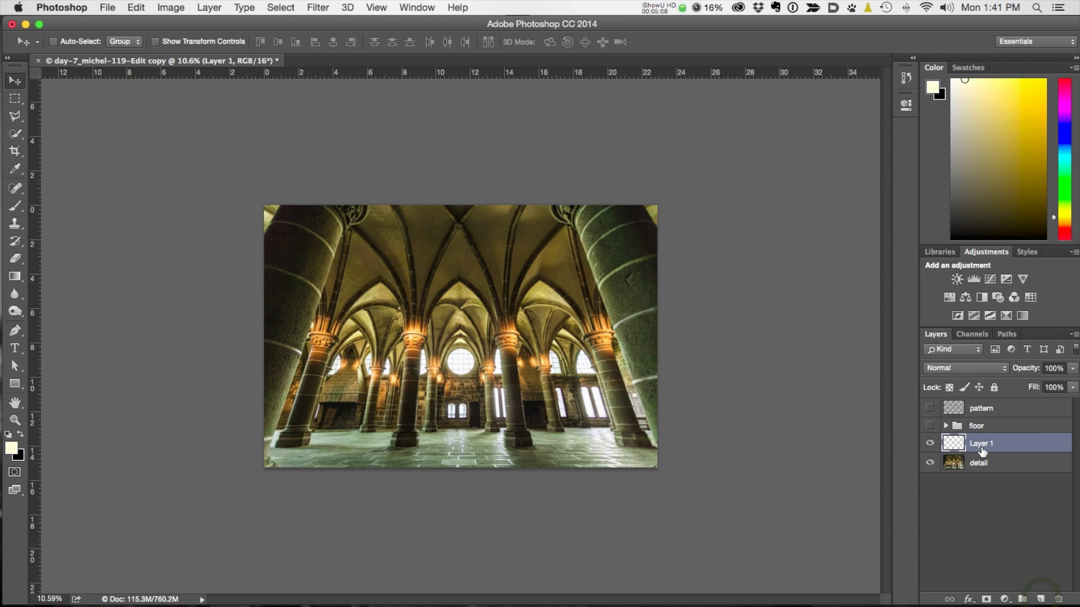
pyautogui.doubleClick(981, 445)
pyautogui.write('floor')
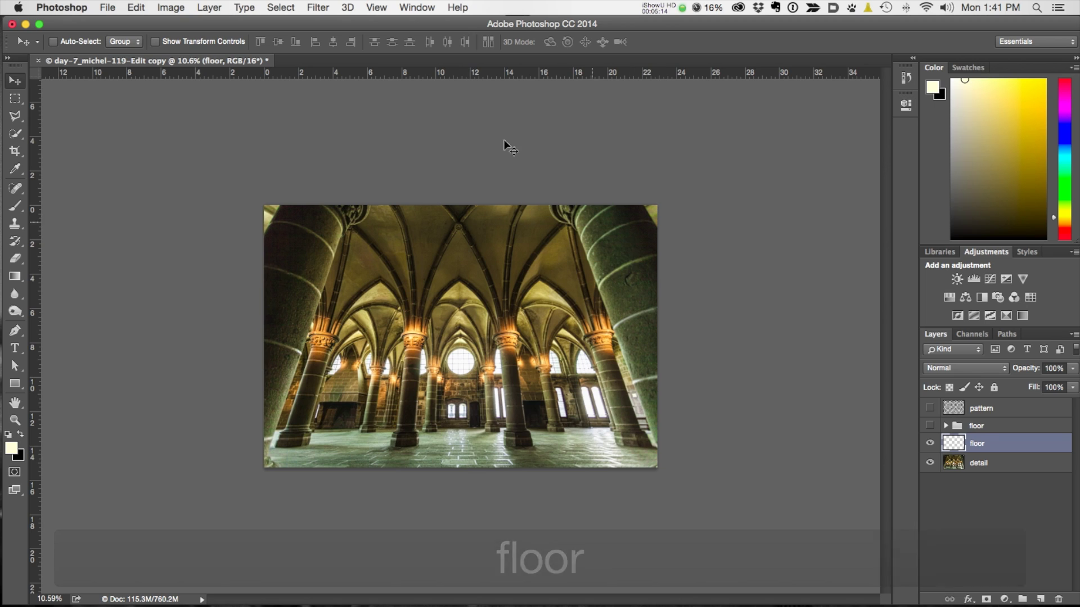
# Start the Vanishing Point filter and define a four-corner perspective plane on the stone floor, from the back columns to the photo's lower edge
pyautogui.click(317, 7)
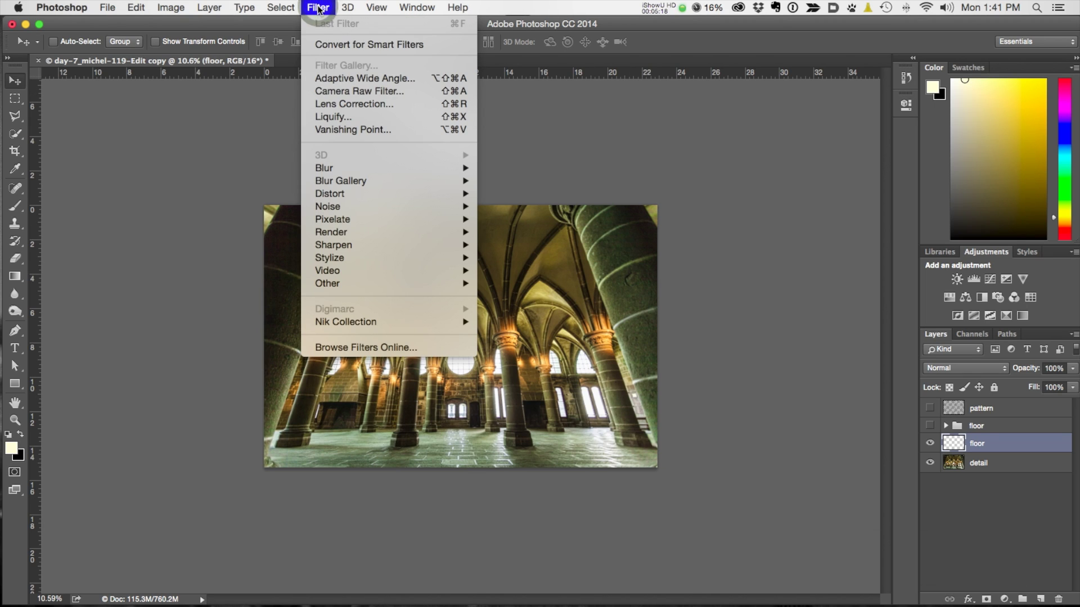
pyautogui.click(348, 130)
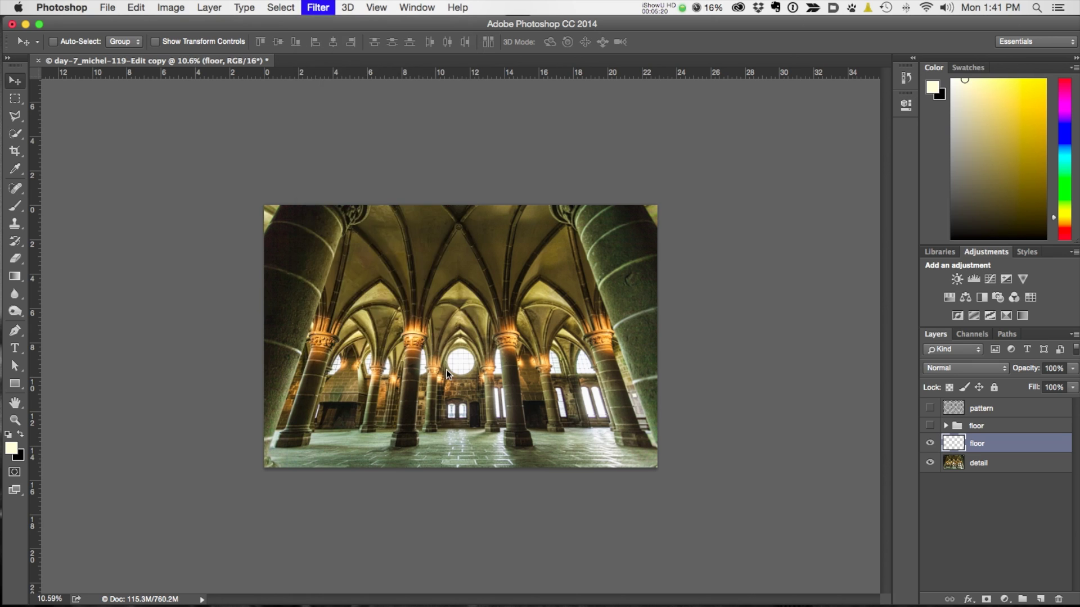
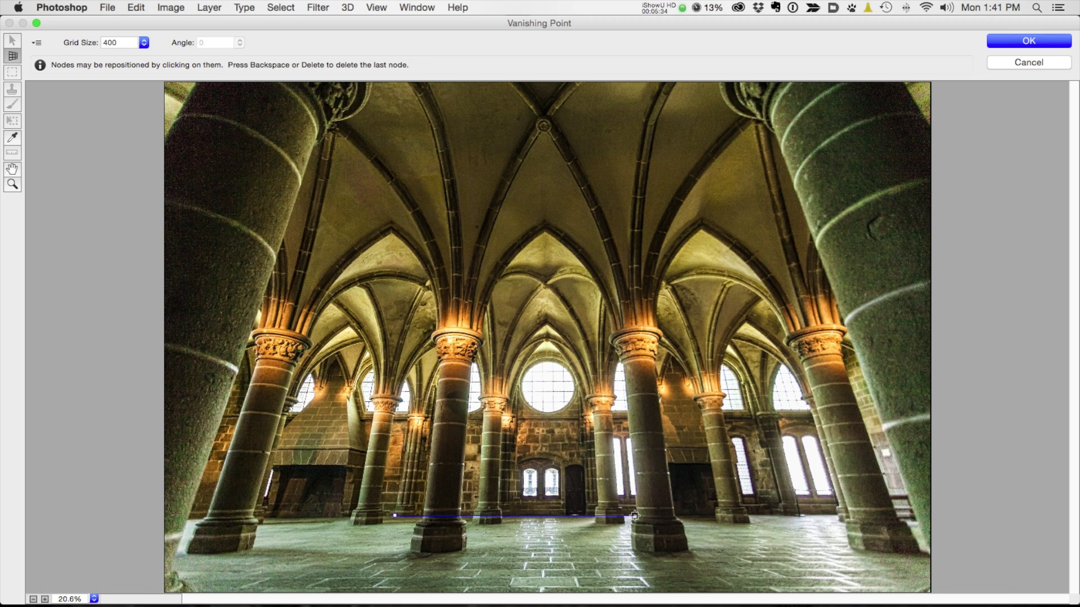
pyautogui.click(638, 515)
pyautogui.click(853, 591)
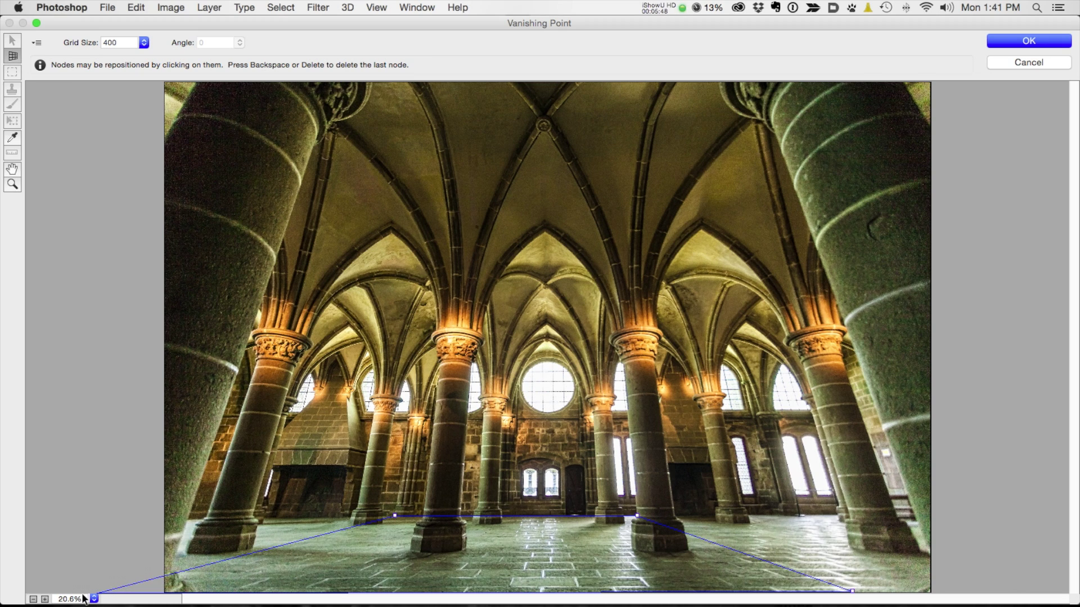
pyautogui.click(84, 598)
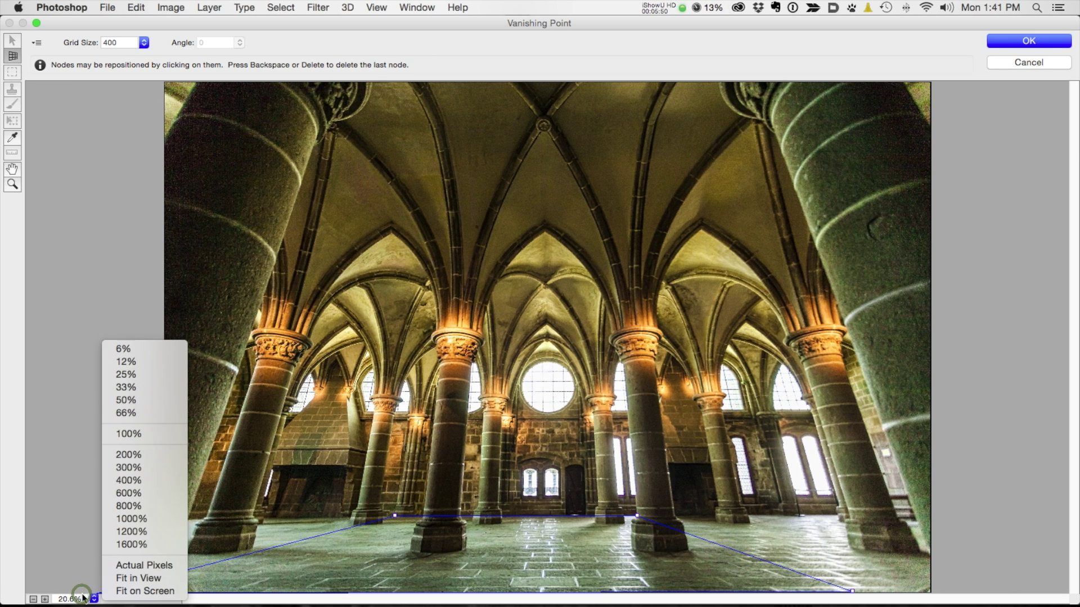
pyautogui.click(84, 593)
pyautogui.click(87, 592)
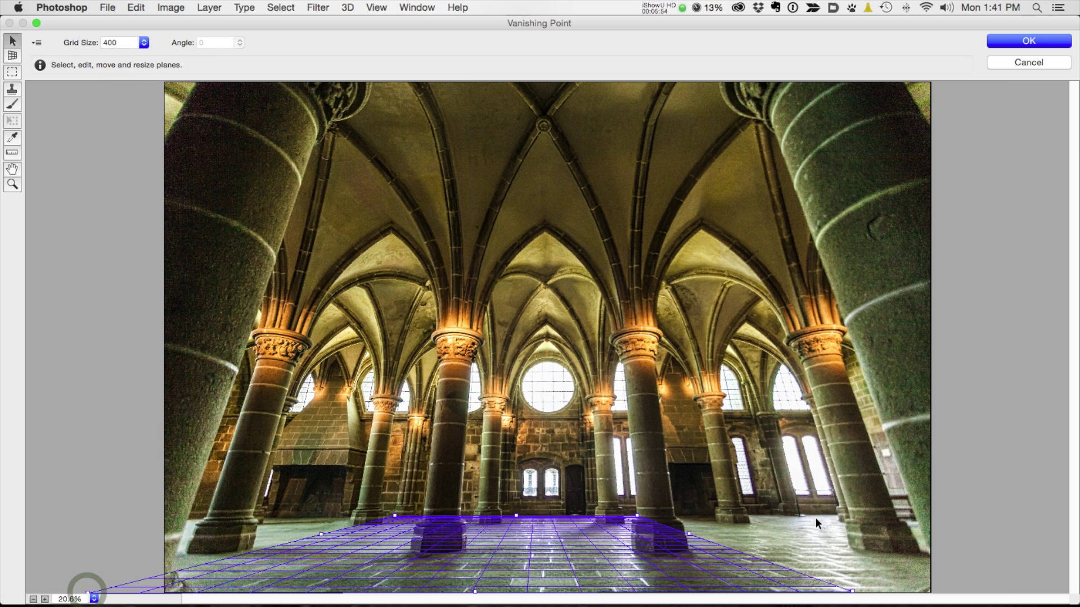
# Extend the perspective plane on both sides and toward the viewer until it covers the whole floor and reaches past the photo's edges
pyautogui.press('z')
pyautogui.press('alt')
pyautogui.keyDown('alt'); pyautogui.click(731, 494); pyautogui.keyUp('alt')
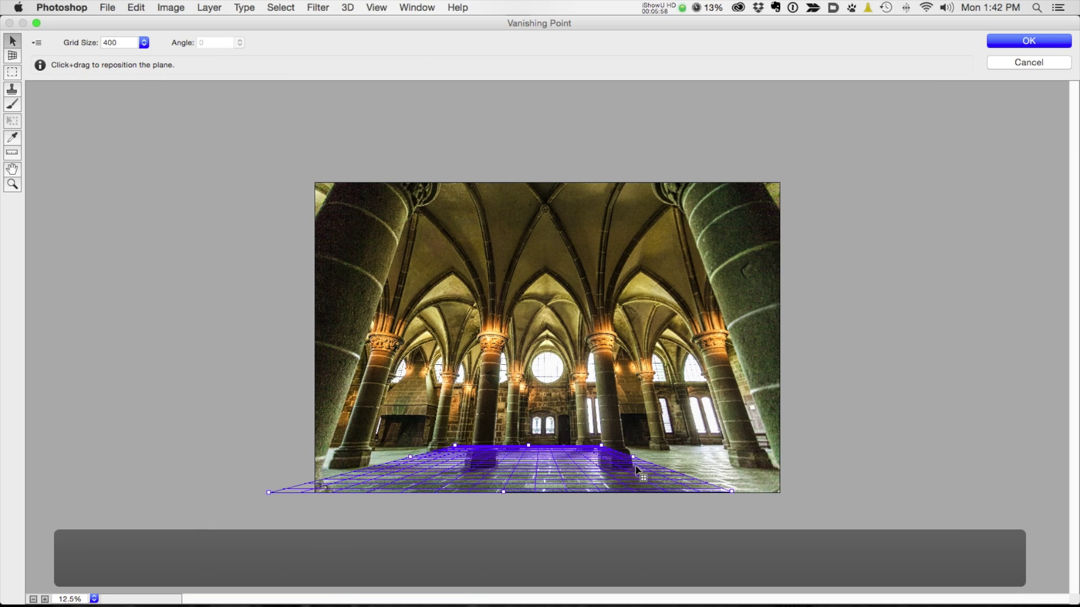
pyautogui.moveTo(633, 457); pyautogui.dragTo(736, 456)
pyautogui.moveTo(413, 455); pyautogui.dragTo(301, 447)
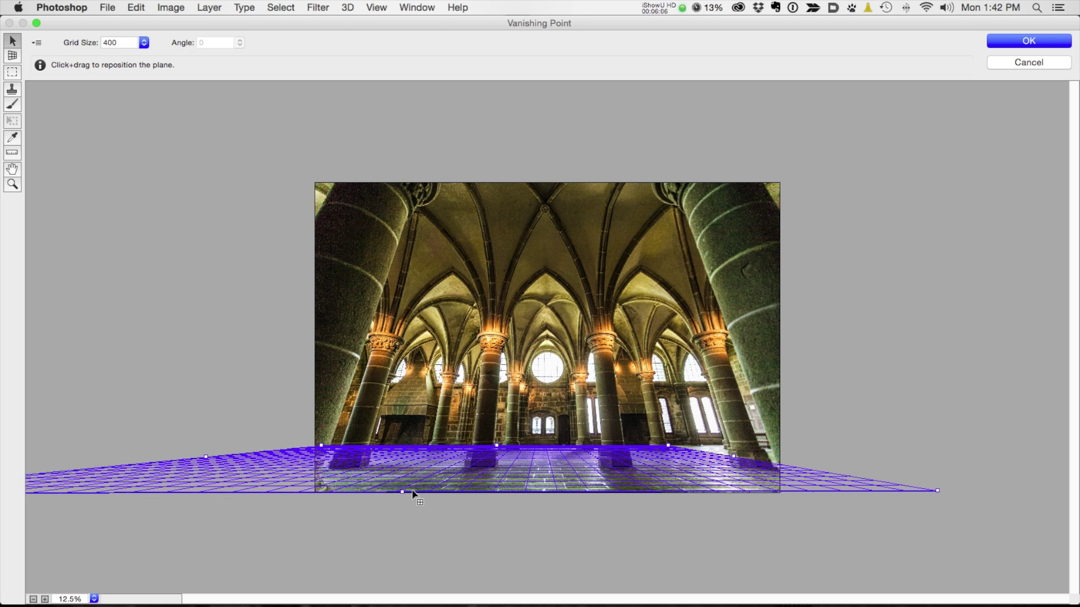
pyautogui.moveTo(400, 492); pyautogui.dragTo(400, 511)
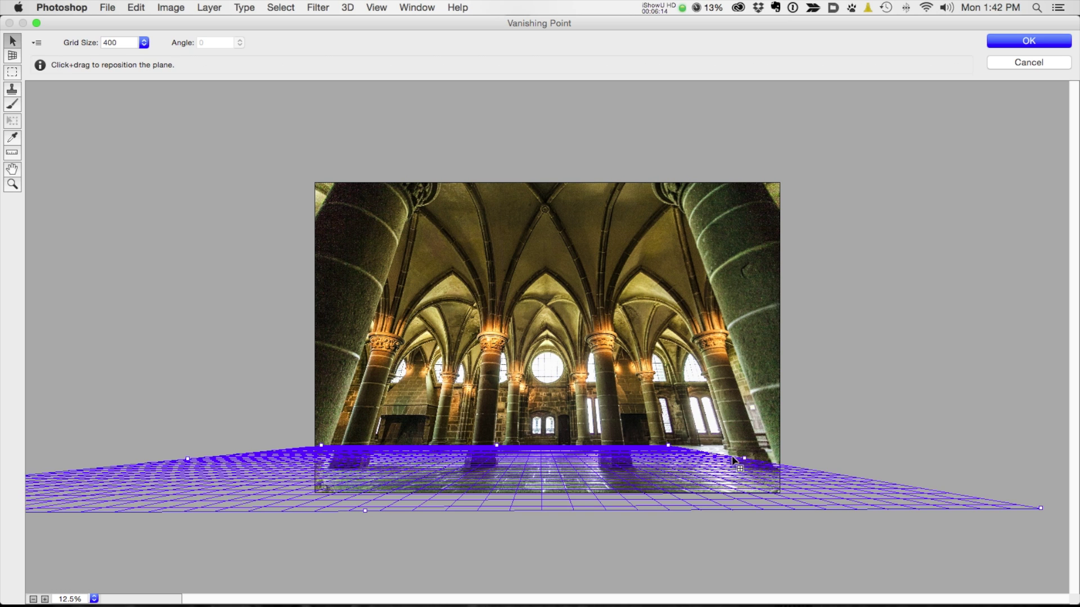
pyautogui.moveTo(744, 458); pyautogui.dragTo(888, 463)
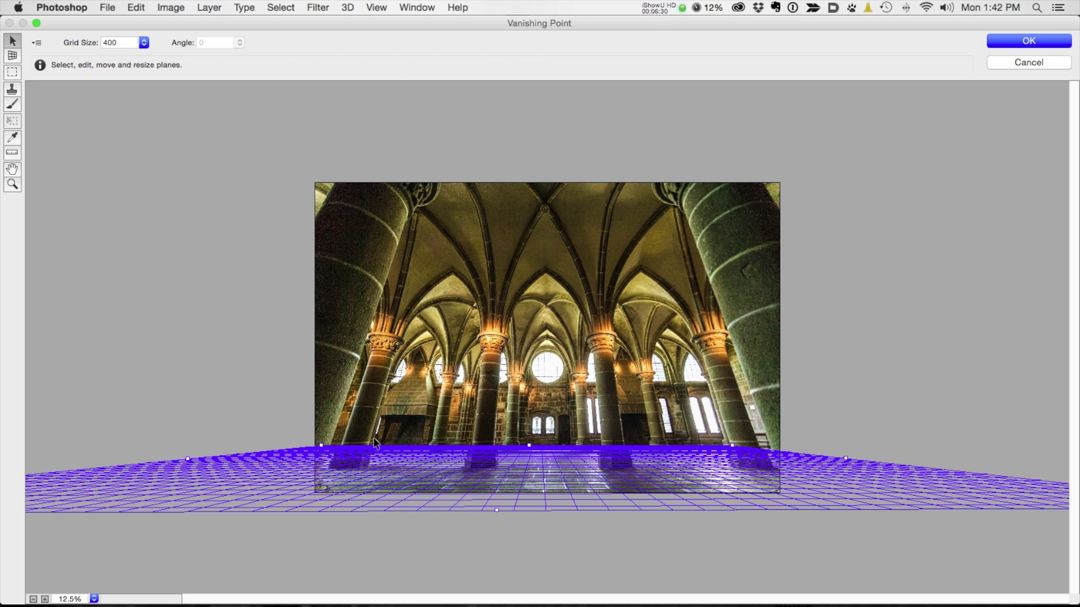
pyautogui.moveTo(322, 448)
pyautogui.mouseDown()
pyautogui.moveTo(337, 444)
pyautogui.moveTo(309, 444)
pyautogui.moveTo(334, 448)
pyautogui.mouseUp()
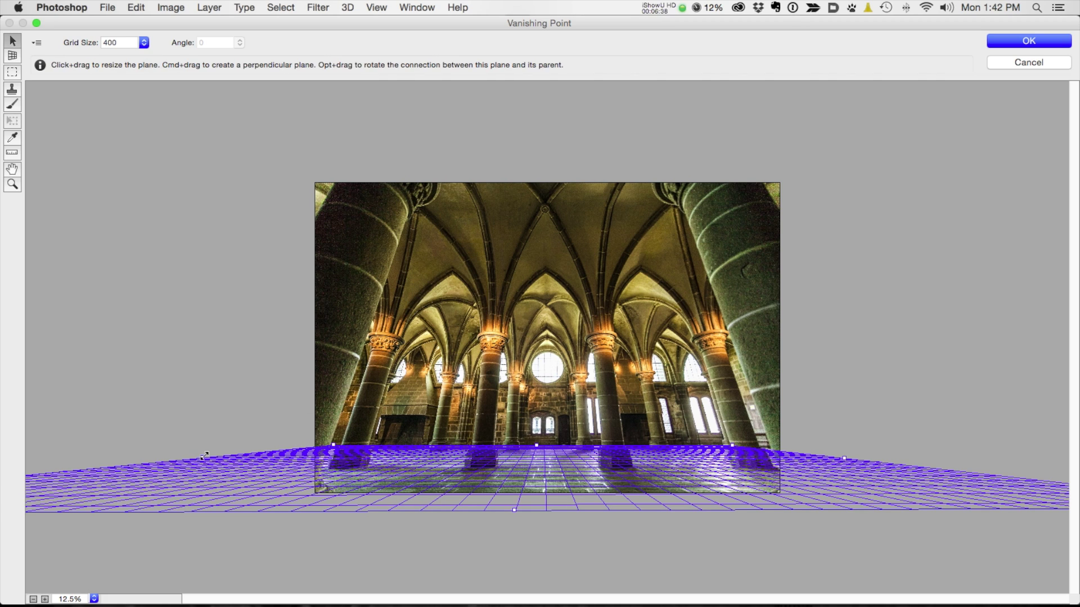
pyautogui.moveTo(205, 457); pyautogui.dragTo(193, 455)
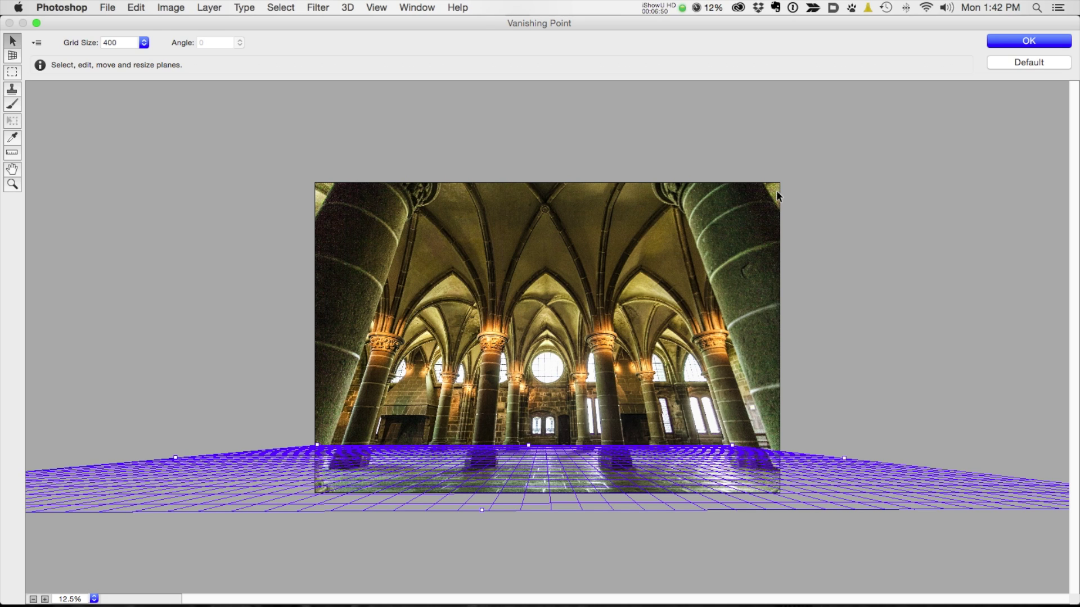
# Paste the copied checkerboard pattern into Vanishing Point
pyautogui.press('super+v')
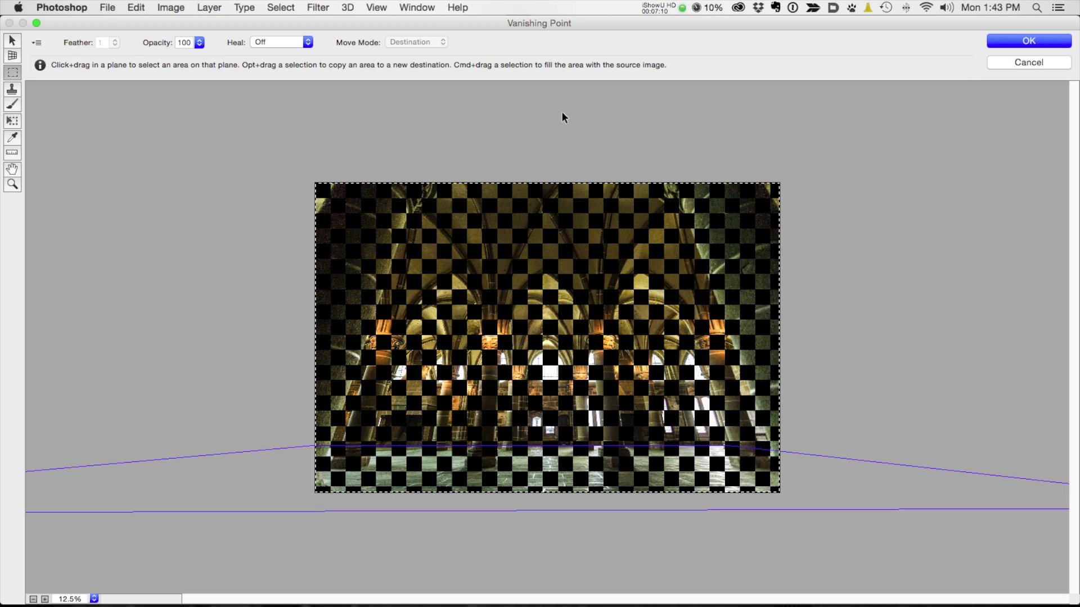
pyautogui.click(137, 8)
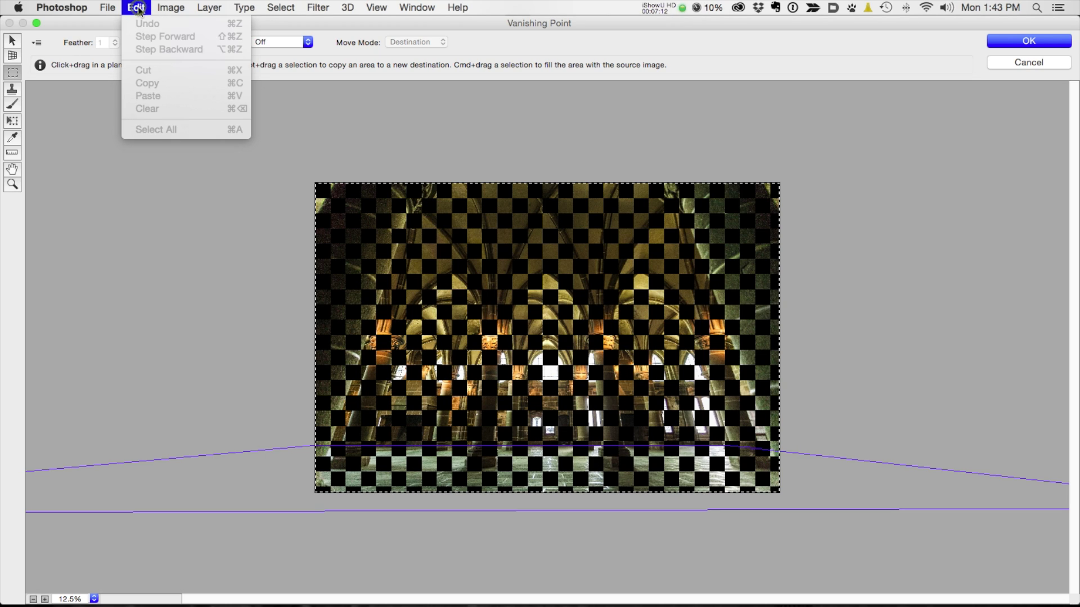
pyautogui.click(137, 8)
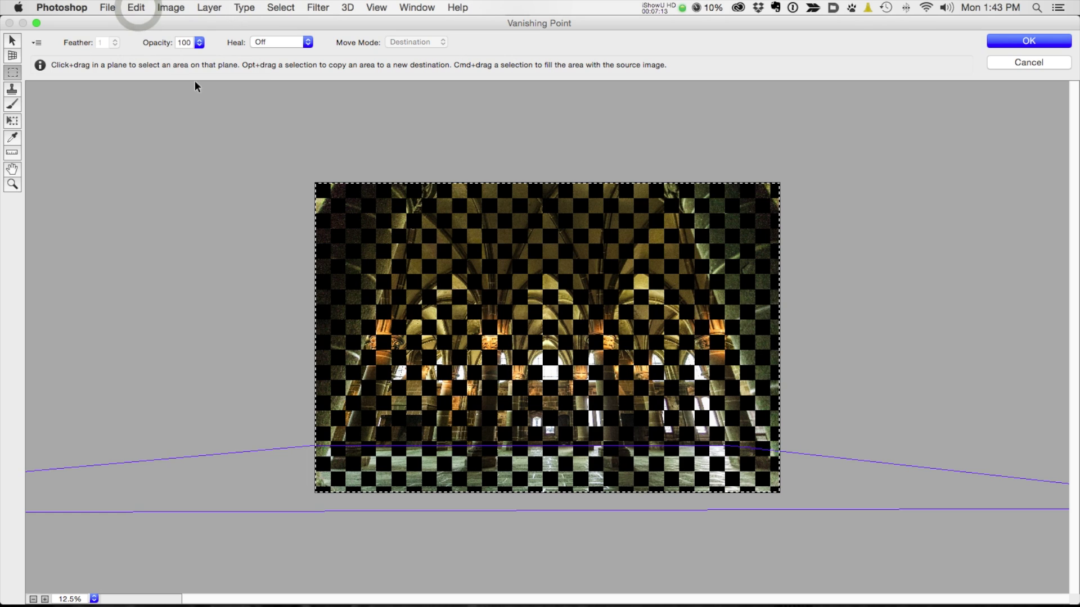
pyautogui.click(40, 43)
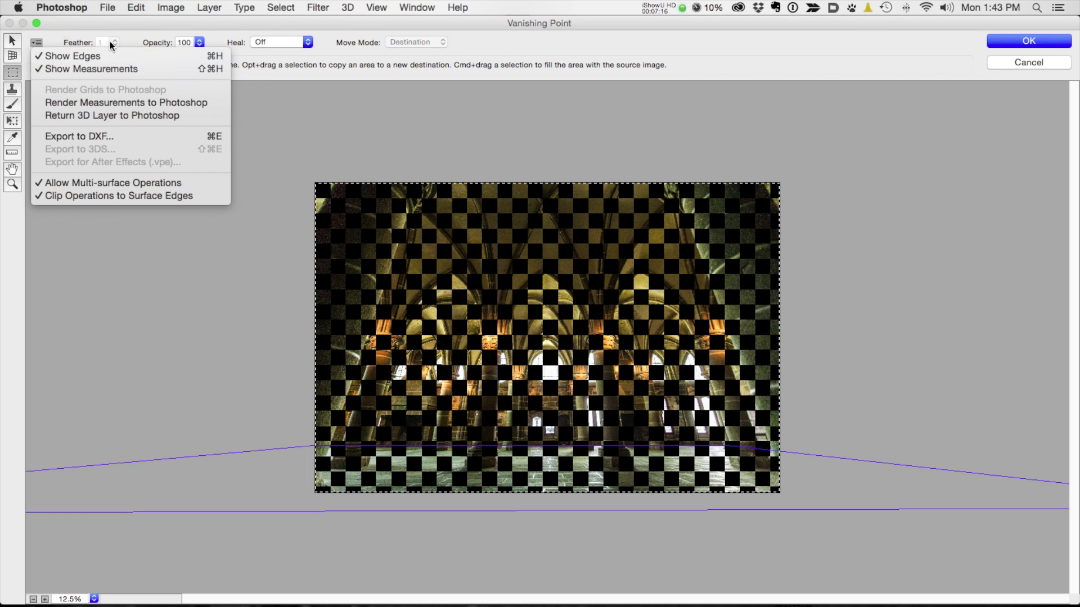
pyautogui.click(80, 18)
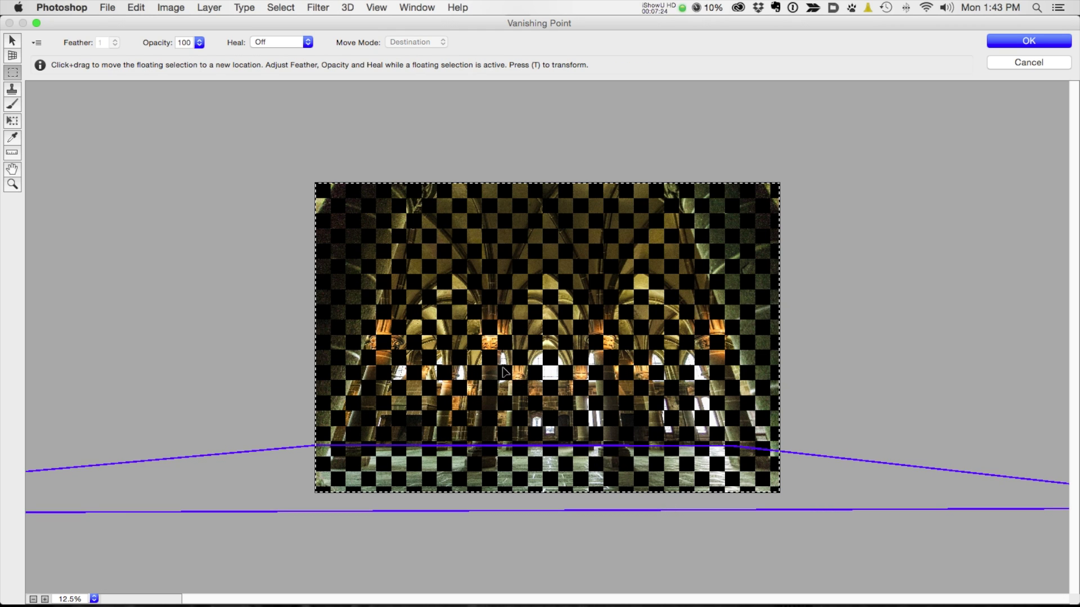
# Move the pasted checkerboard onto the floor's perspective plane so it covers the floor, and apply the Vanishing Point filter
pyautogui.moveTo(524, 384); pyautogui.dragTo(532, 457)
pyautogui.click(689, 532)
pyautogui.press('super+z')
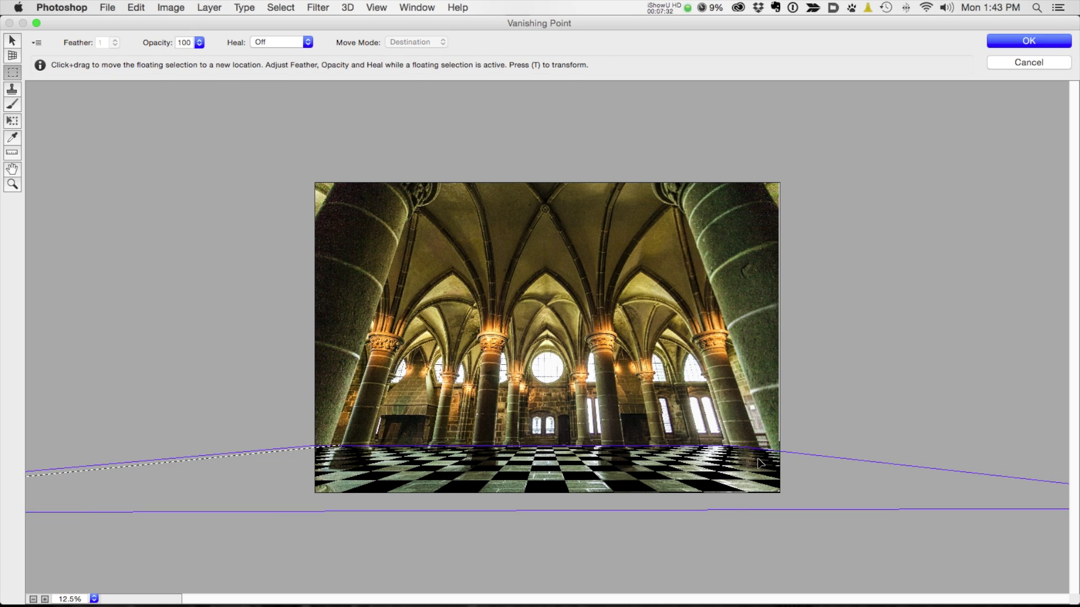
pyautogui.press('super+shift+z')
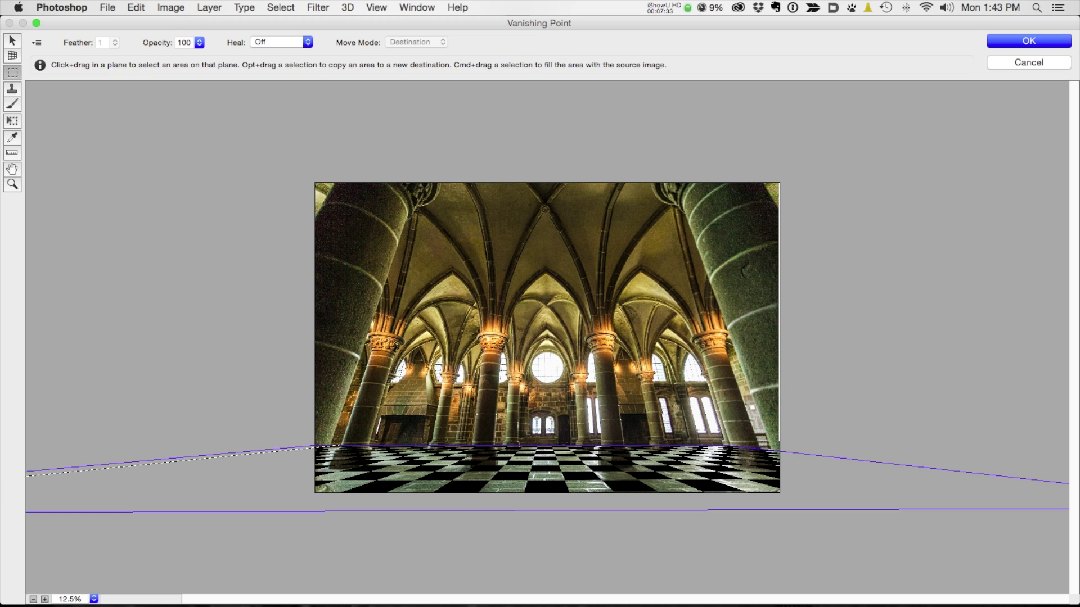
pyautogui.click(1027, 42)
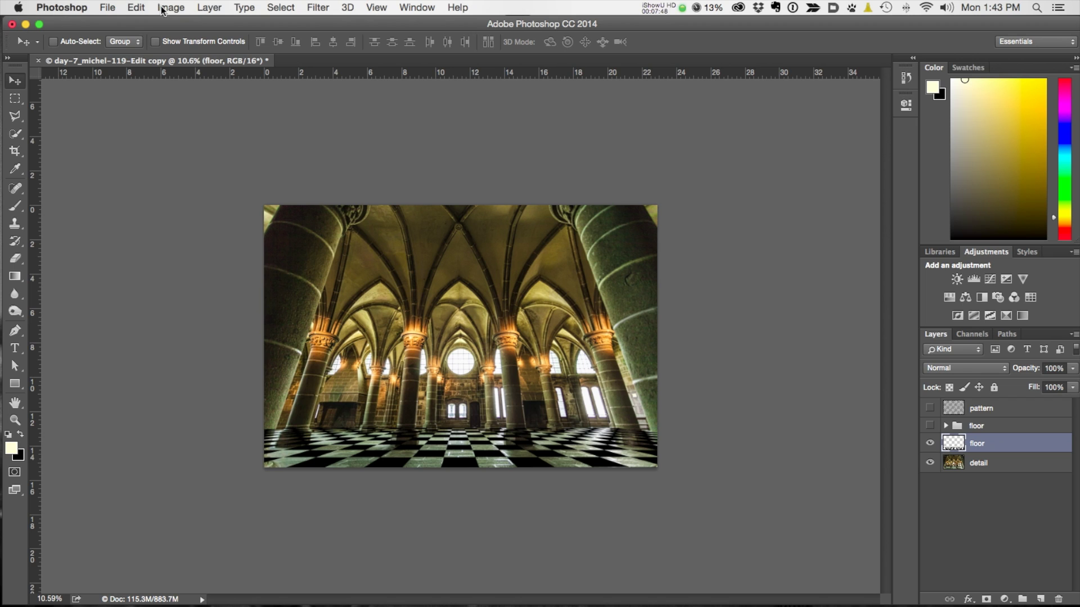
# Load the saved floor channel as a new selection and use it to add a layer mask to the floor layer
pyautogui.click(271, 7)
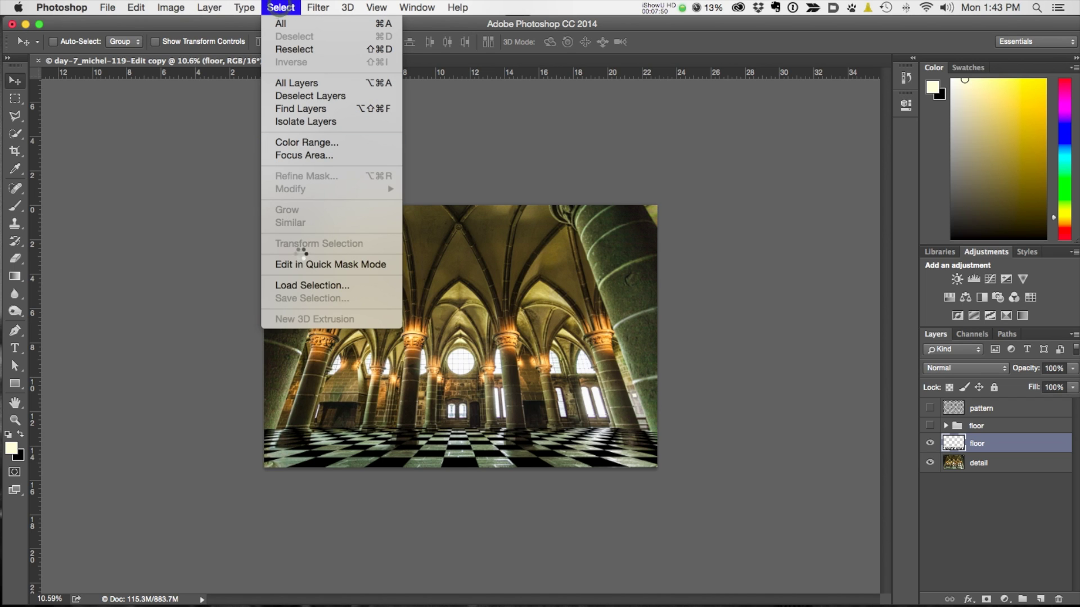
pyautogui.click(310, 286)
pyautogui.click(516, 258)
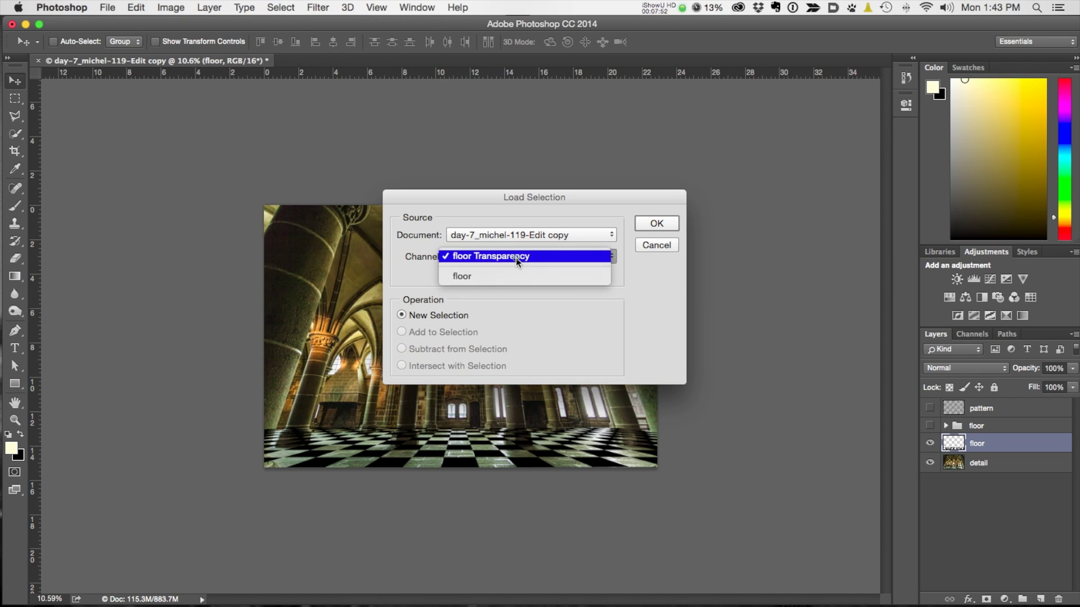
pyautogui.click(515, 273)
pyautogui.click(650, 224)
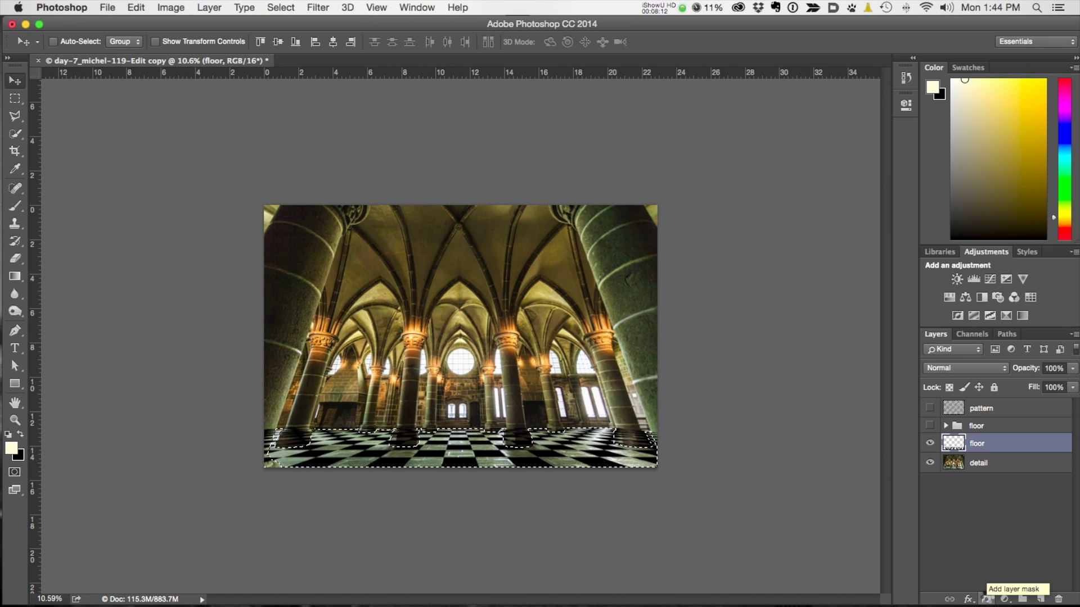
pyautogui.click(987, 599)
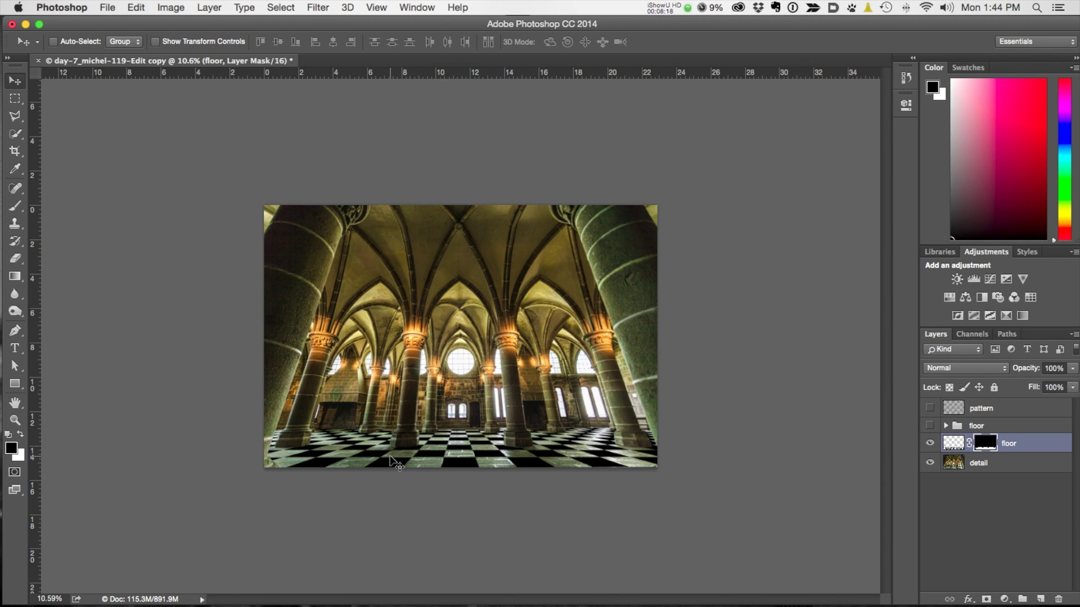
# Outline the strip between the back wall and the first tile row with the polygonal lasso, fill it white on the floor mask, and deselect
pyautogui.moveTo(415, 450)
pyautogui.mouseDown()
pyautogui.moveTo(454, 465)
pyautogui.moveTo(394, 450)
pyautogui.mouseUp()
pyautogui.scroll(-3, 505, 420)
pyautogui.scroll(-3, 505, 420)
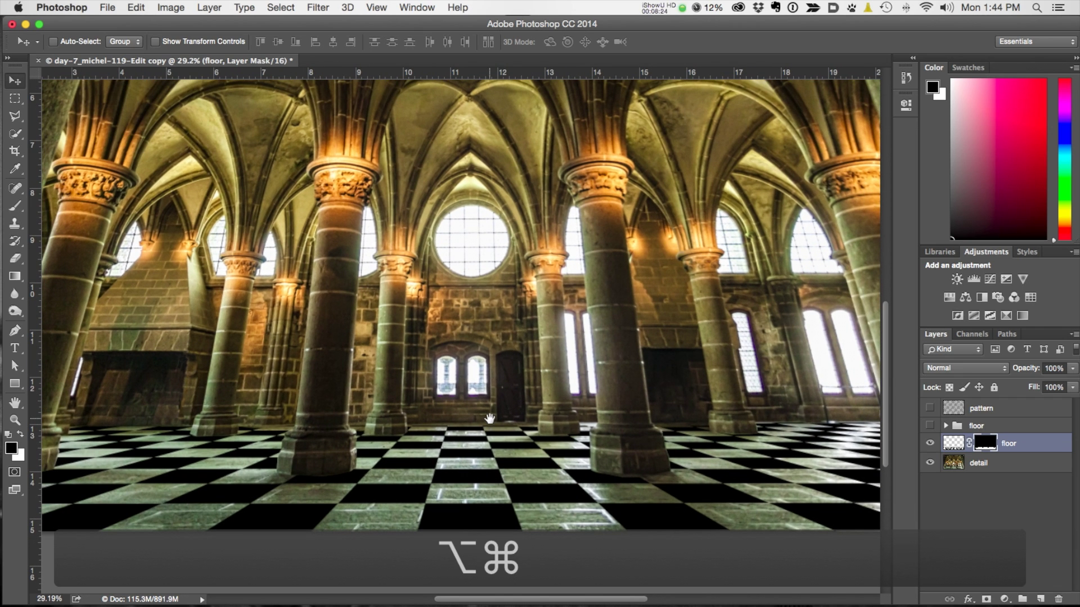
pyautogui.scroll(8, 462, 429)
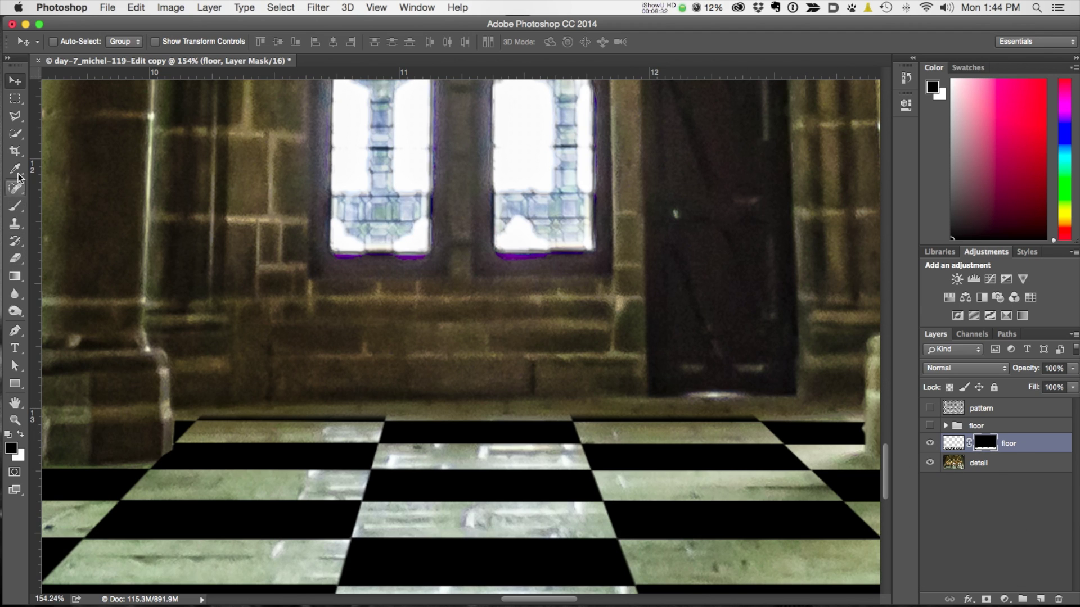
pyautogui.click(15, 116)
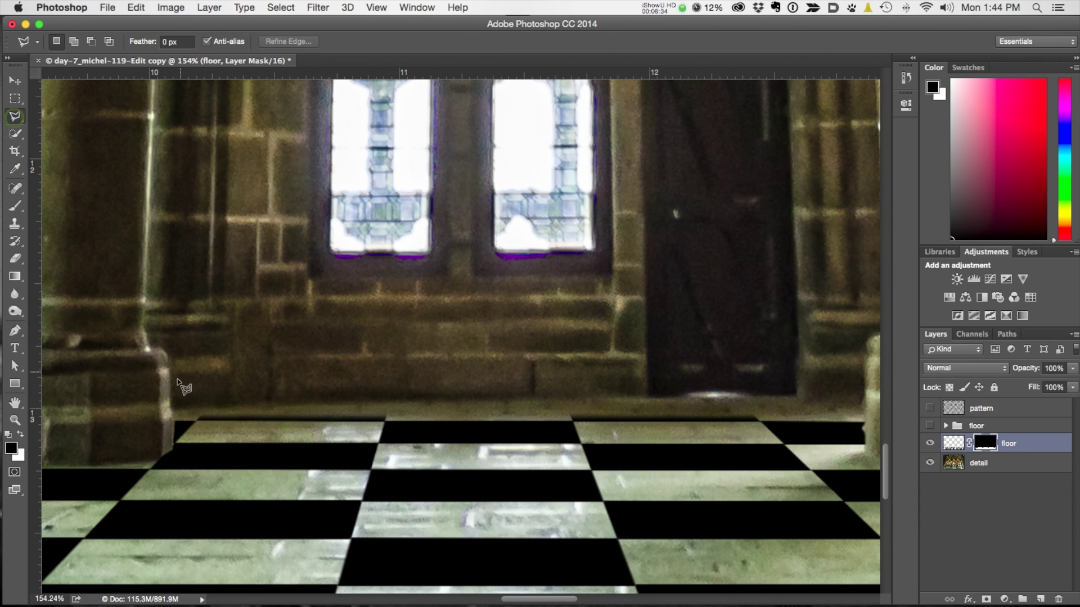
pyautogui.click(173, 409)
pyautogui.click(248, 409)
pyautogui.click(414, 402)
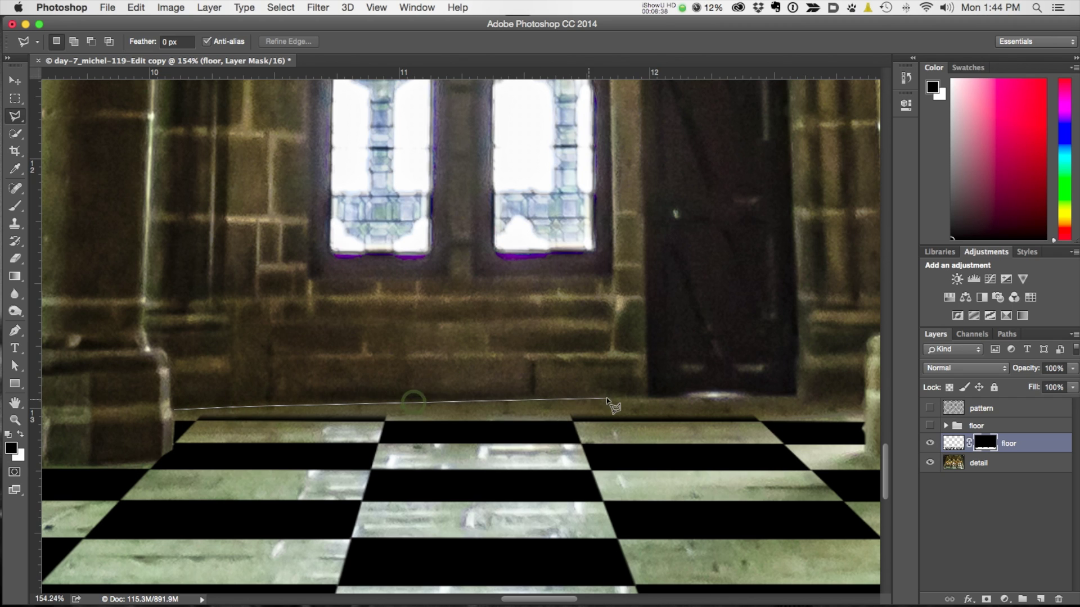
pyautogui.click(687, 397)
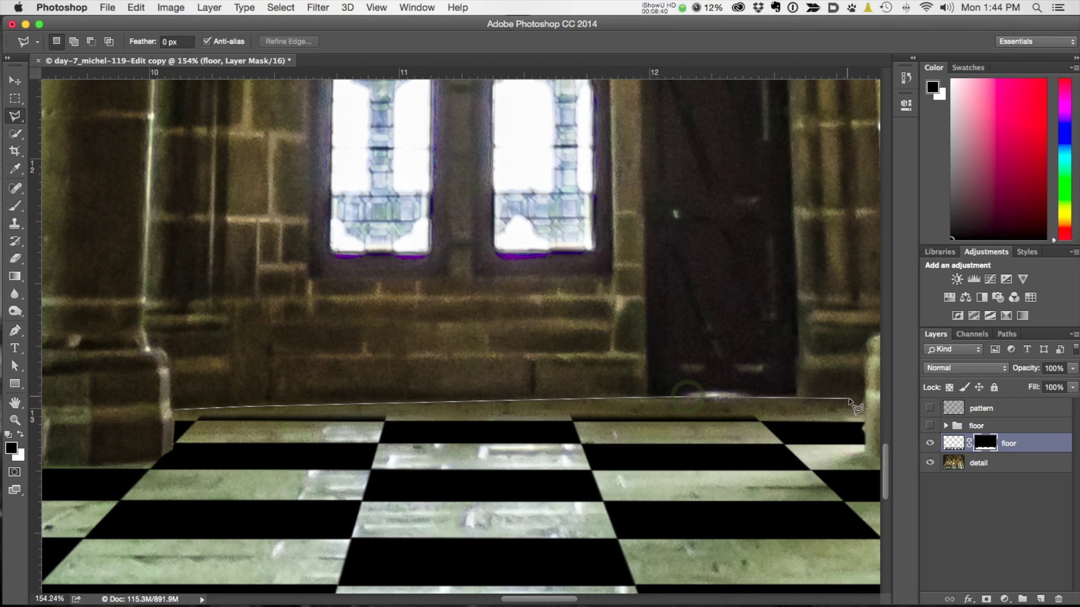
pyautogui.click(865, 399)
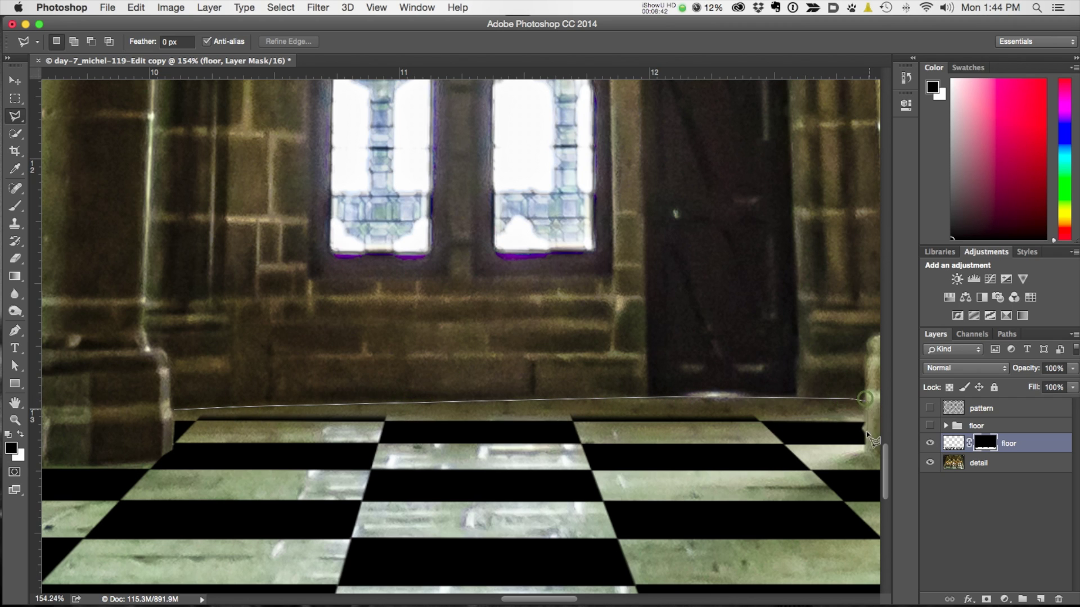
pyautogui.click(869, 439)
pyautogui.hscroll(-2, 507, 438)
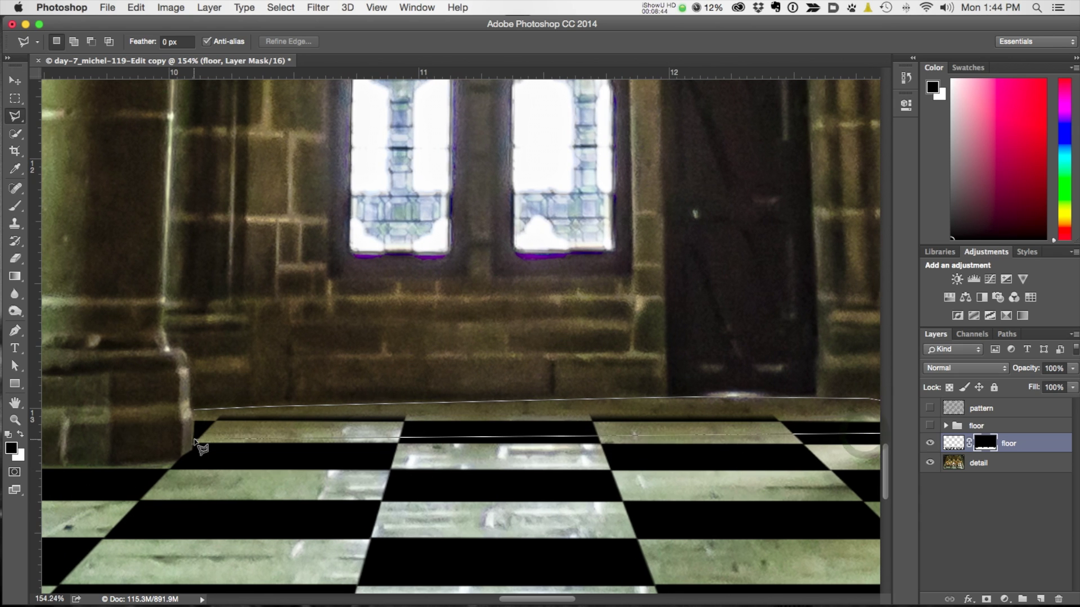
pyautogui.click(195, 411)
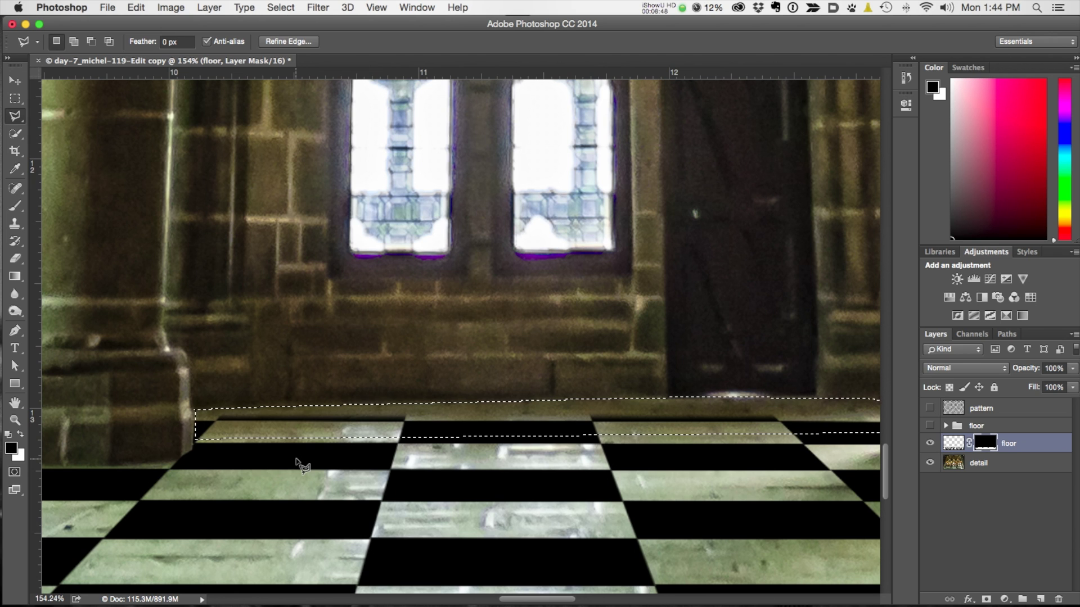
pyautogui.press('super+i')
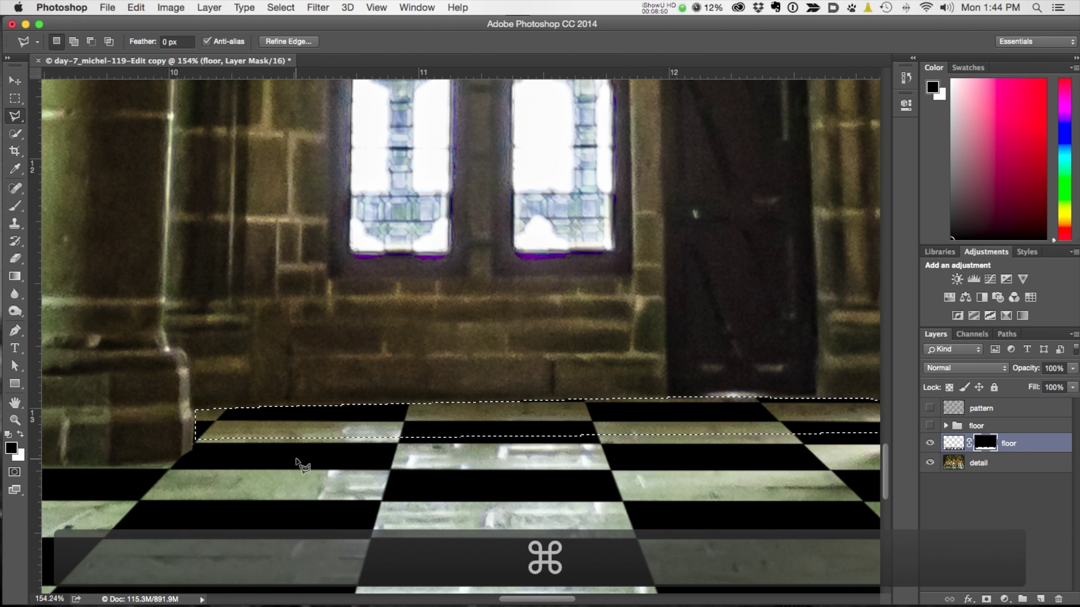
pyautogui.press('super+d')
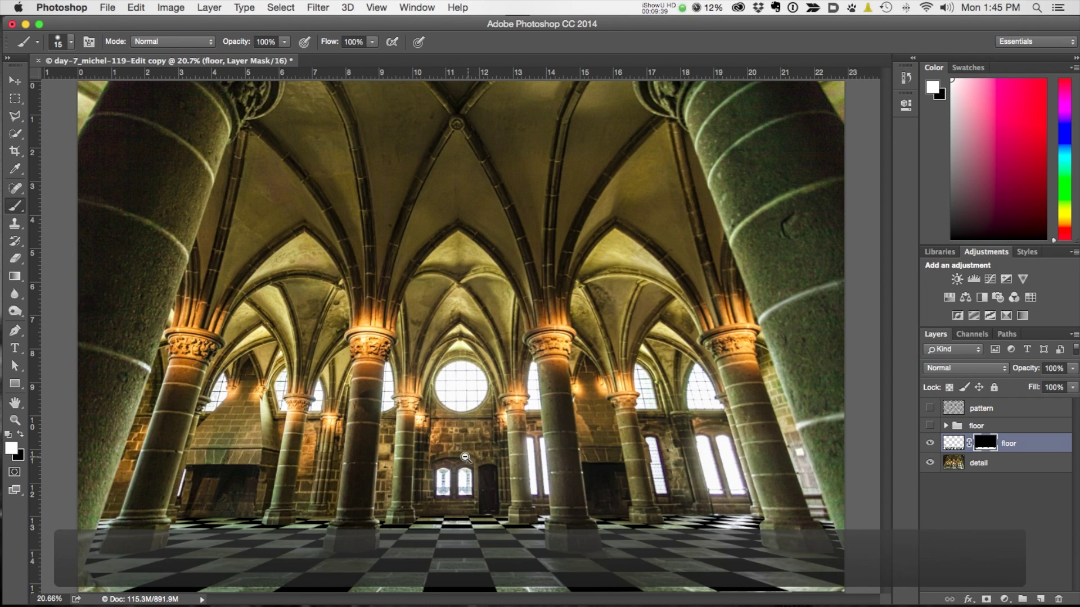
# Create a new layer directly above the detail layer and name it pattern
pyautogui.press('super+minus')
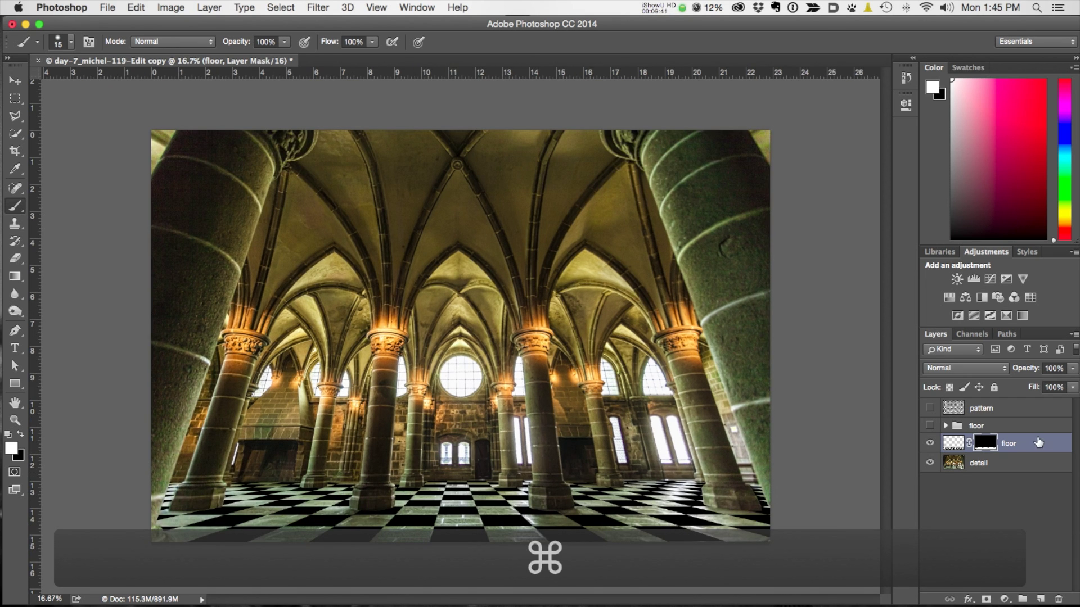
pyautogui.click(990, 464)
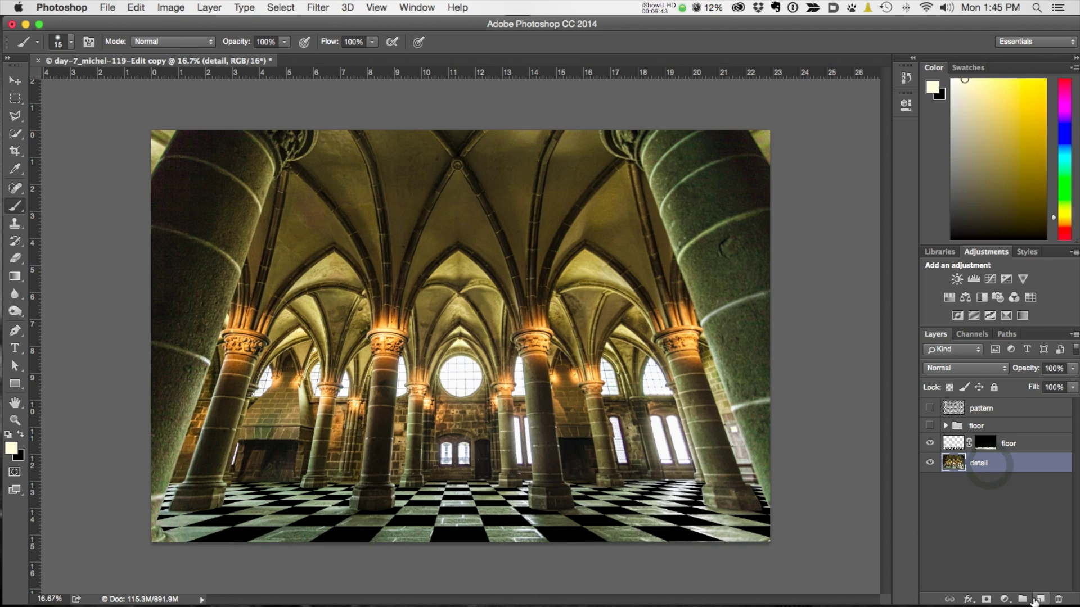
pyautogui.click(1040, 600)
pyautogui.doubleClick(988, 463)
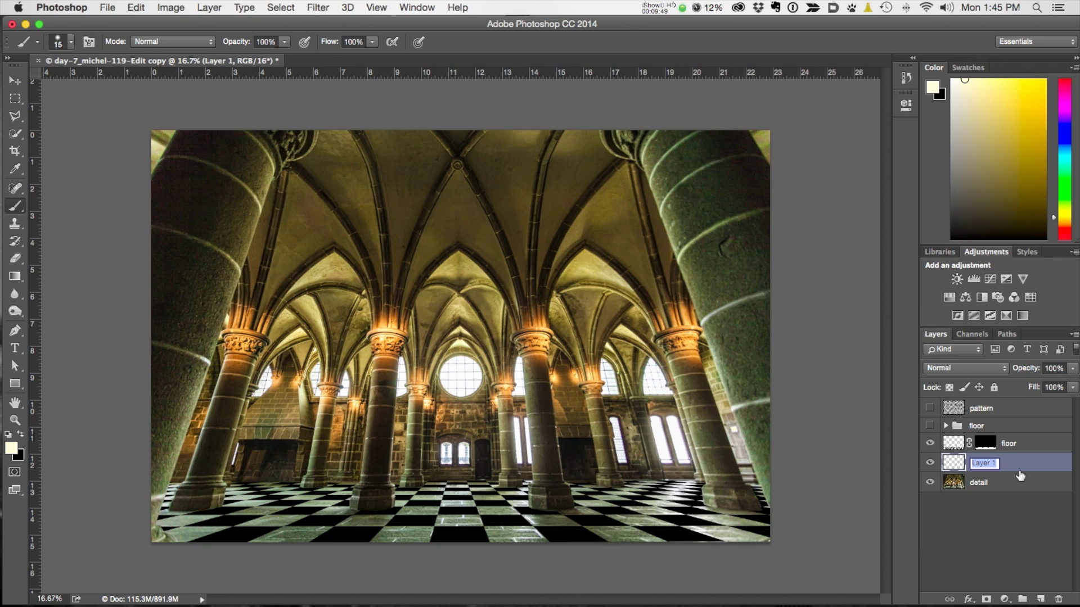
pyautogui.write('pattern')
pyautogui.click(943, 516)
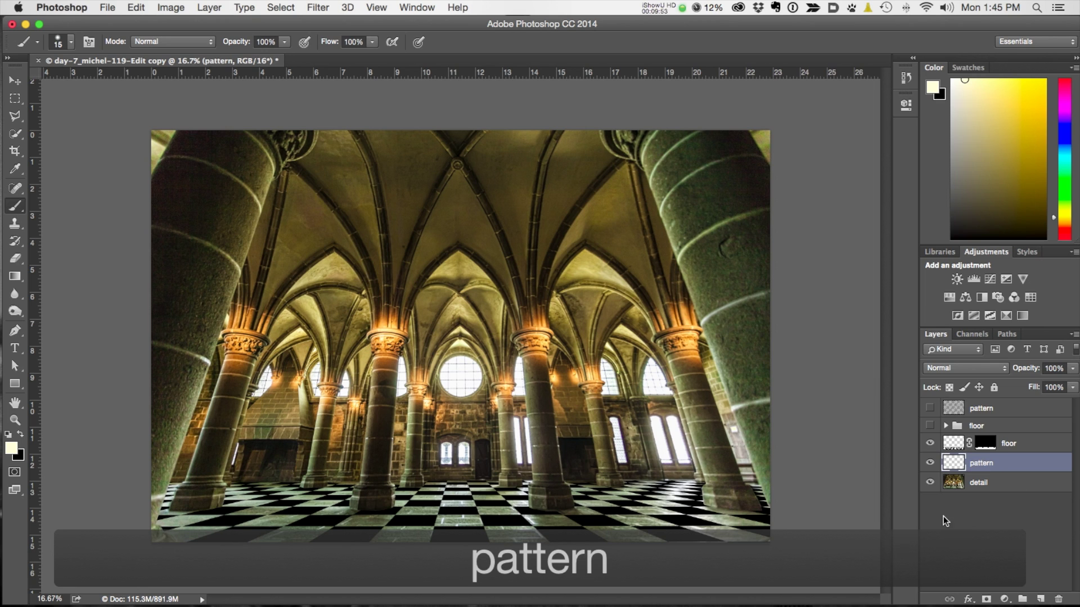
# Confirm cream #fef8d8 as the foreground color and fill the new pattern layer with it in Normal mode at 100% opacity
pyautogui.click(11, 454)
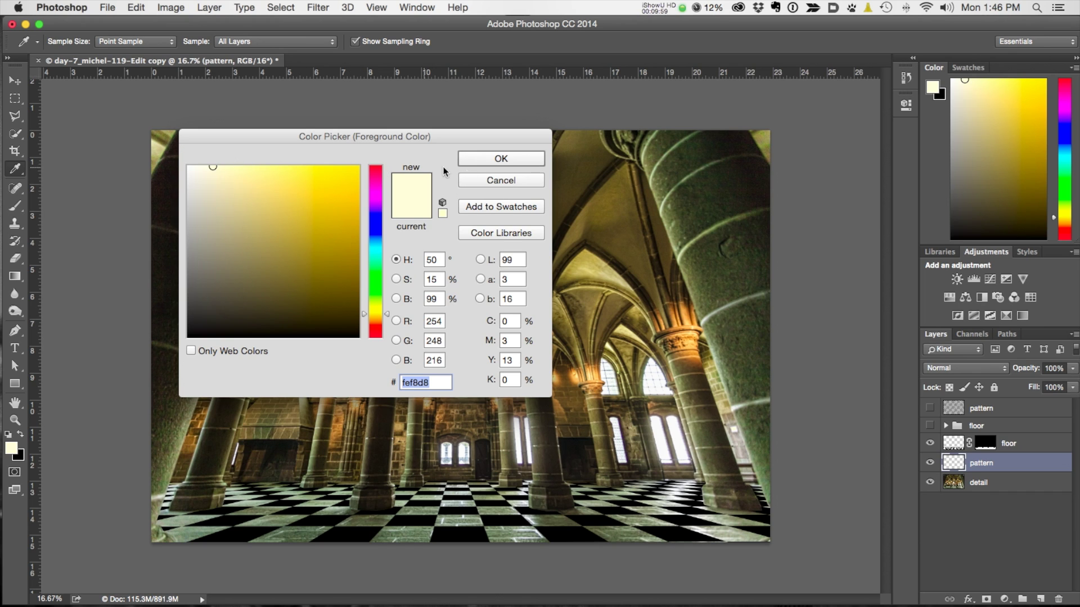
pyautogui.click(501, 159)
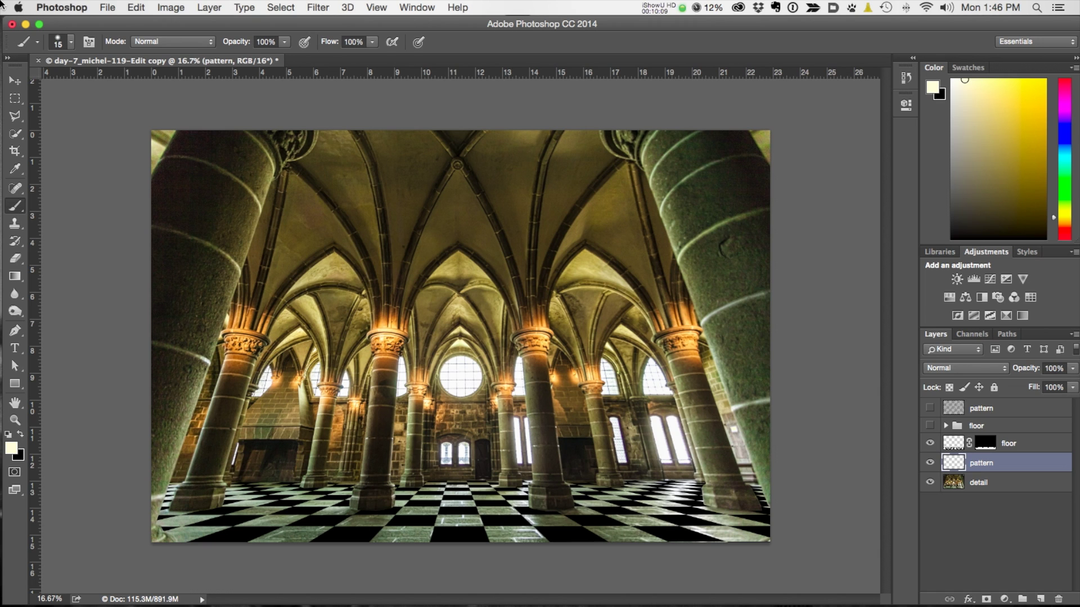
pyautogui.click(136, 7)
pyautogui.click(191, 209)
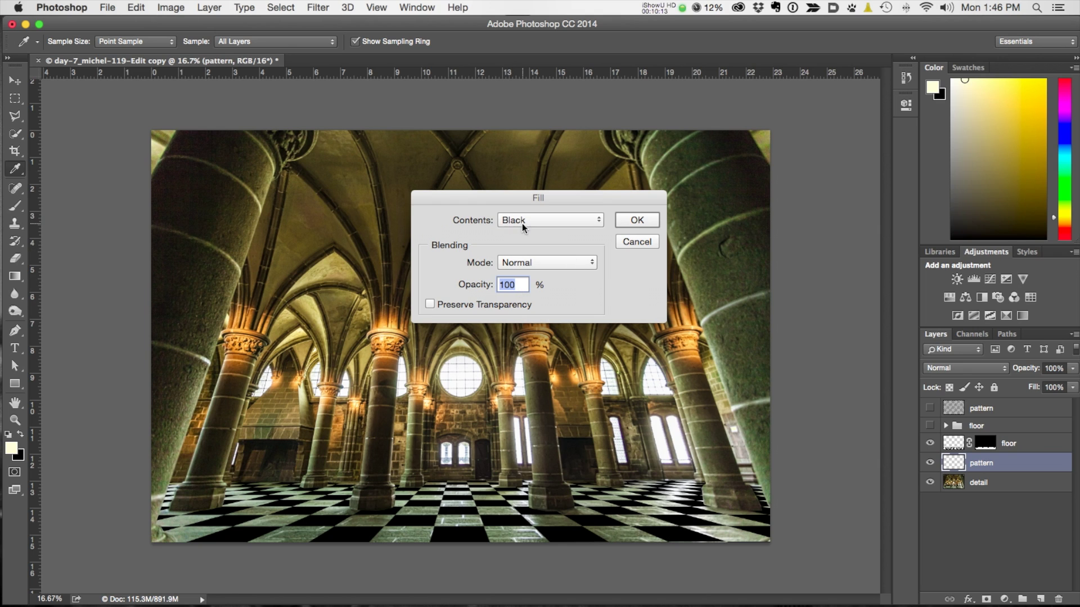
pyautogui.click(522, 224)
pyautogui.click(525, 129)
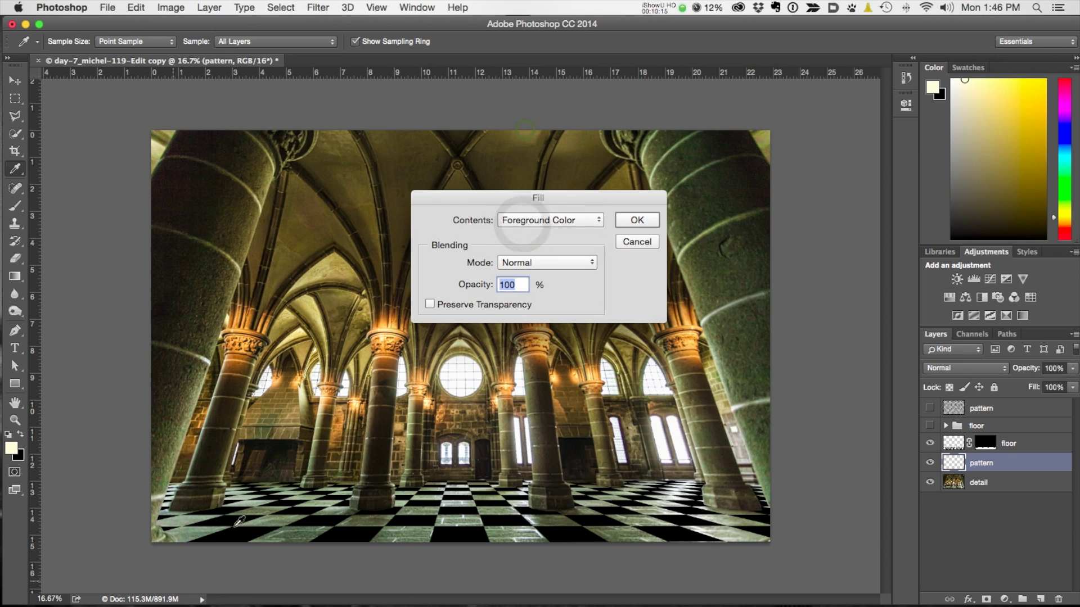
pyautogui.click(638, 219)
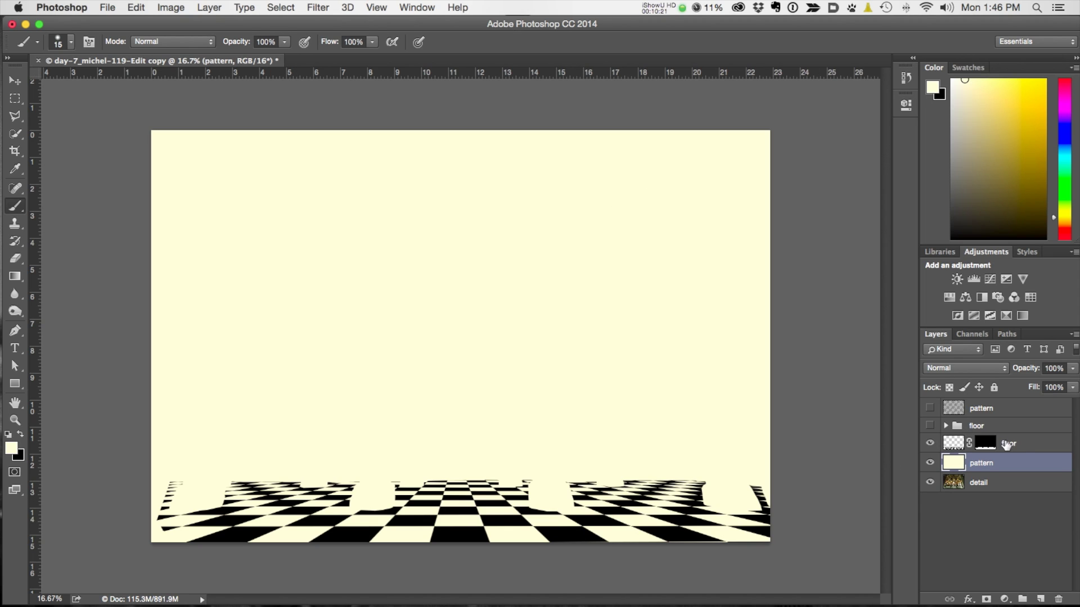
# Copy the floor layer's mask onto the cream pattern layer and make that layer's color fill active
pyautogui.click(987, 446)
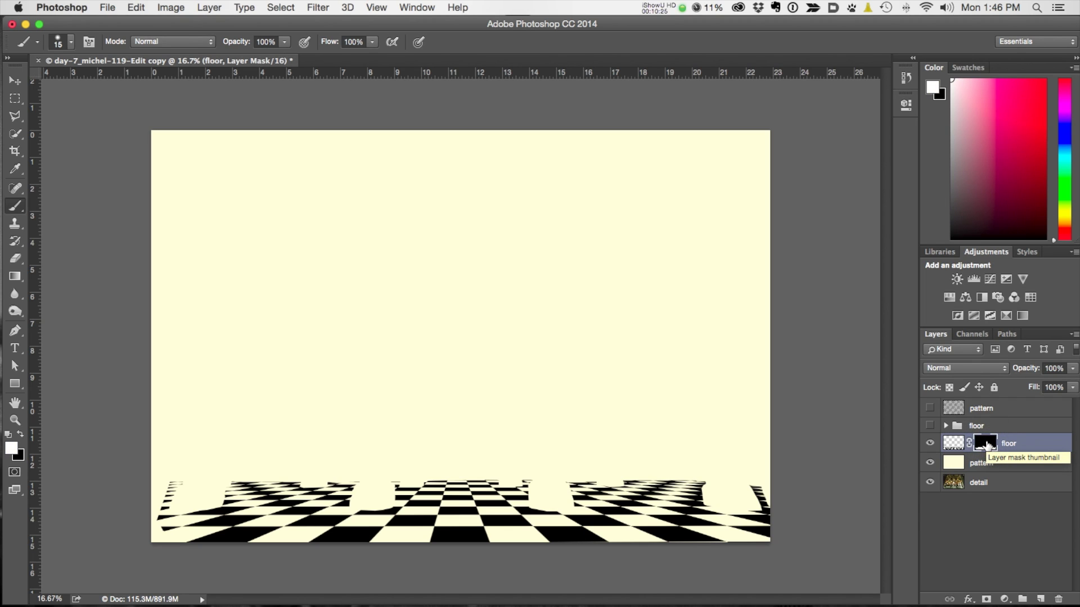
pyautogui.moveTo(987, 446); pyautogui.dragTo(987, 472)
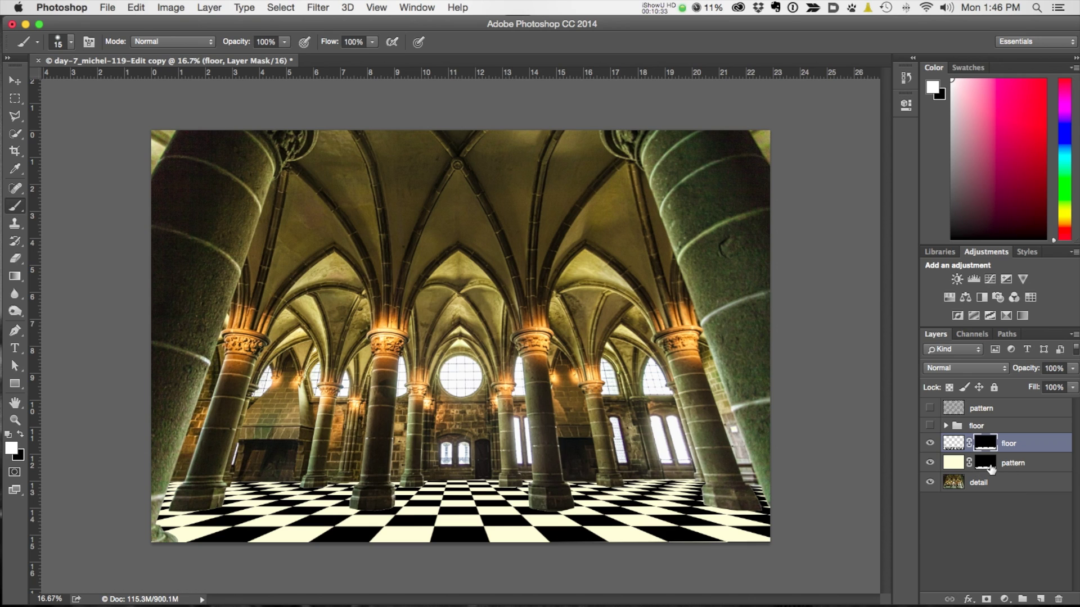
pyautogui.click(954, 463)
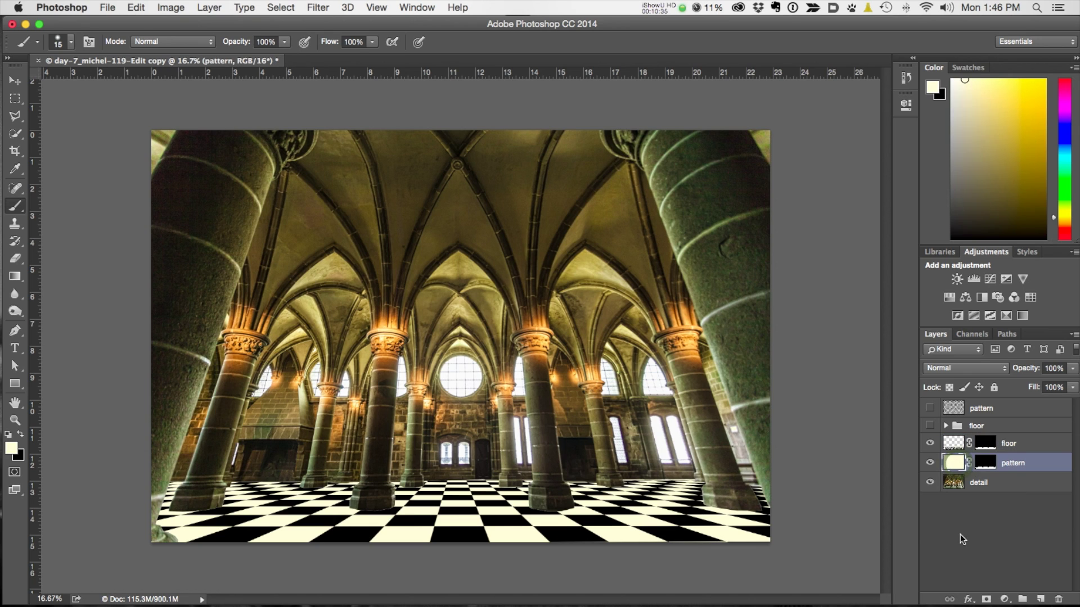
# Add a Pattern Overlay style to the cream pattern layer using the gray-green stone pattern that starts the third row of presets
pyautogui.click(968, 601)
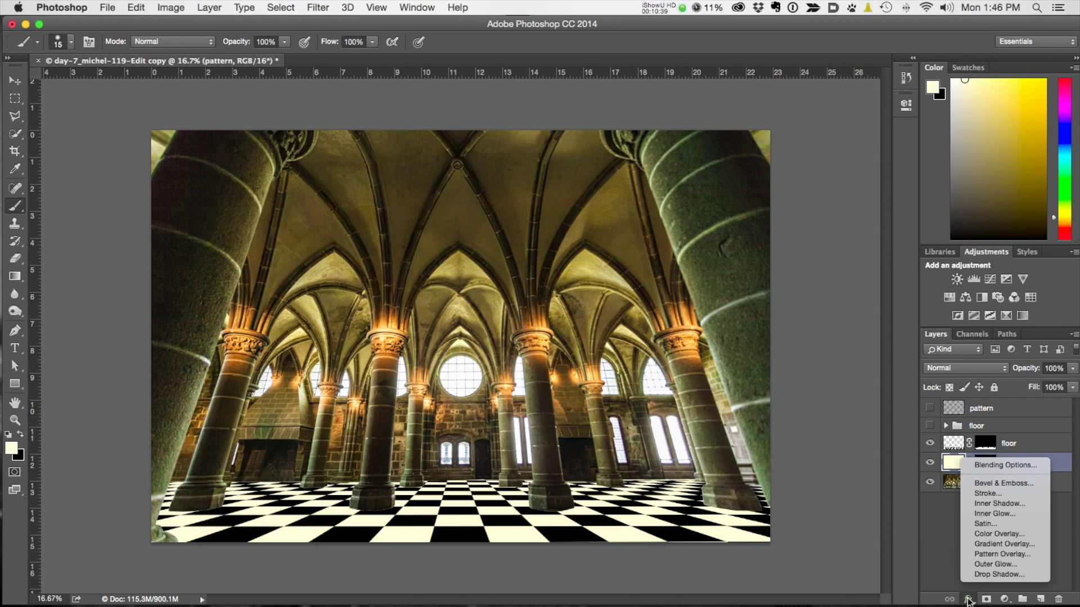
pyautogui.click(980, 555)
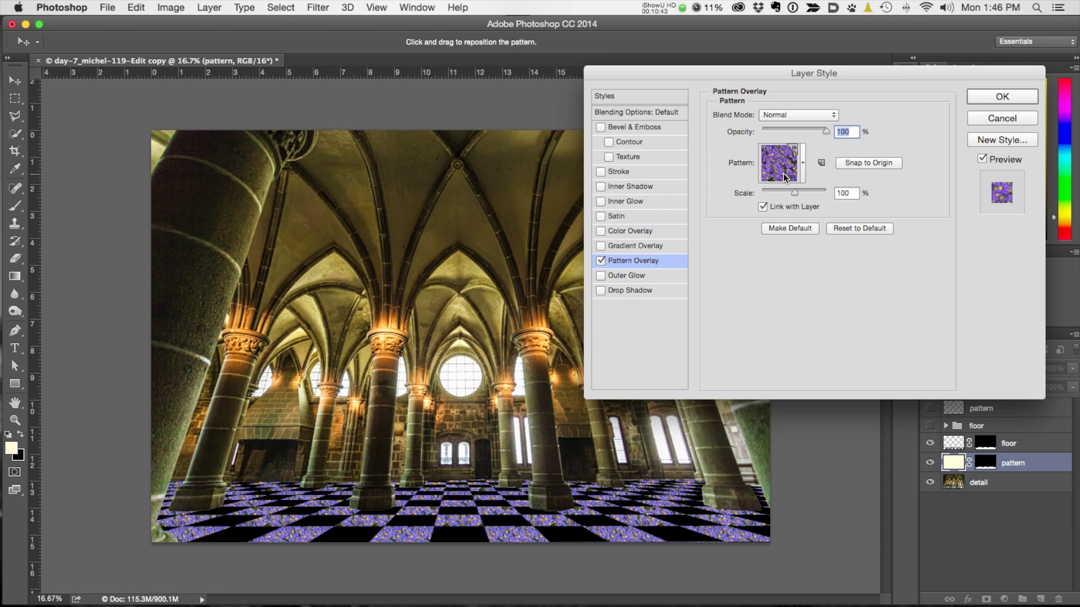
pyautogui.click(785, 173)
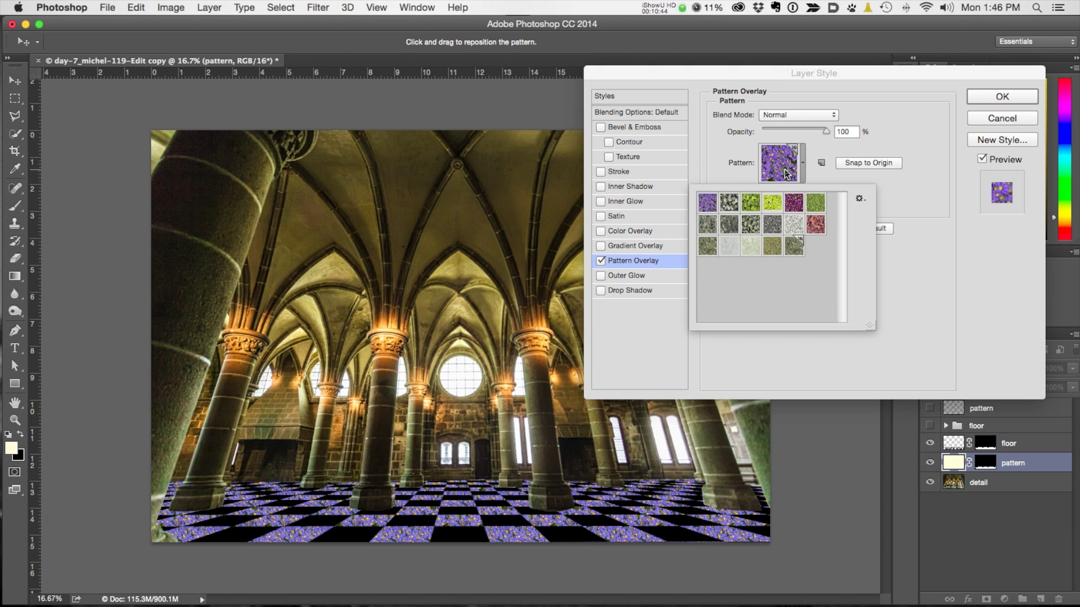
pyautogui.click(707, 247)
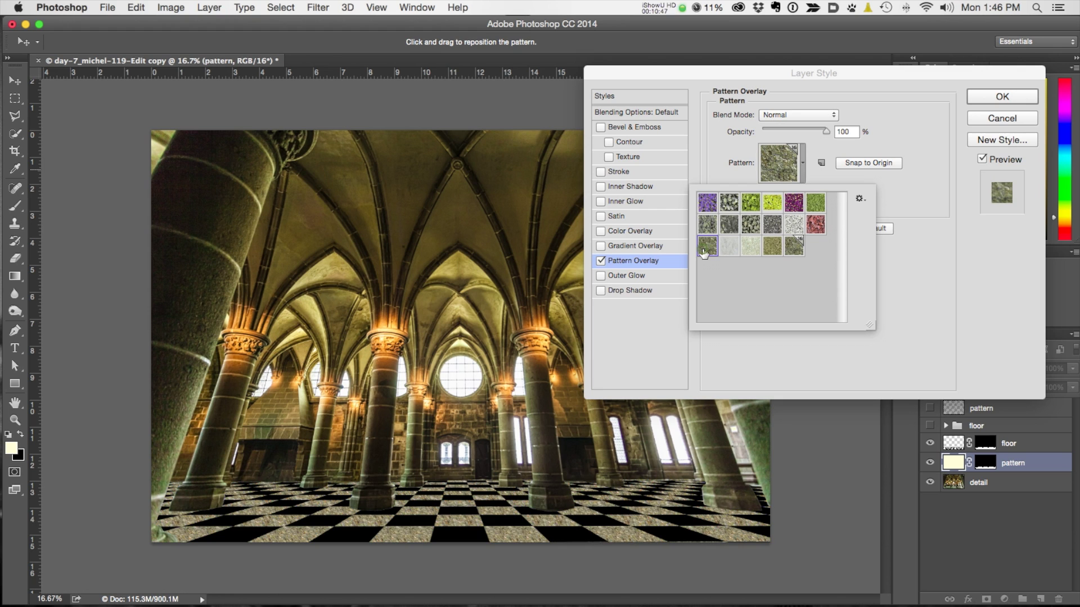
pyautogui.click(822, 163)
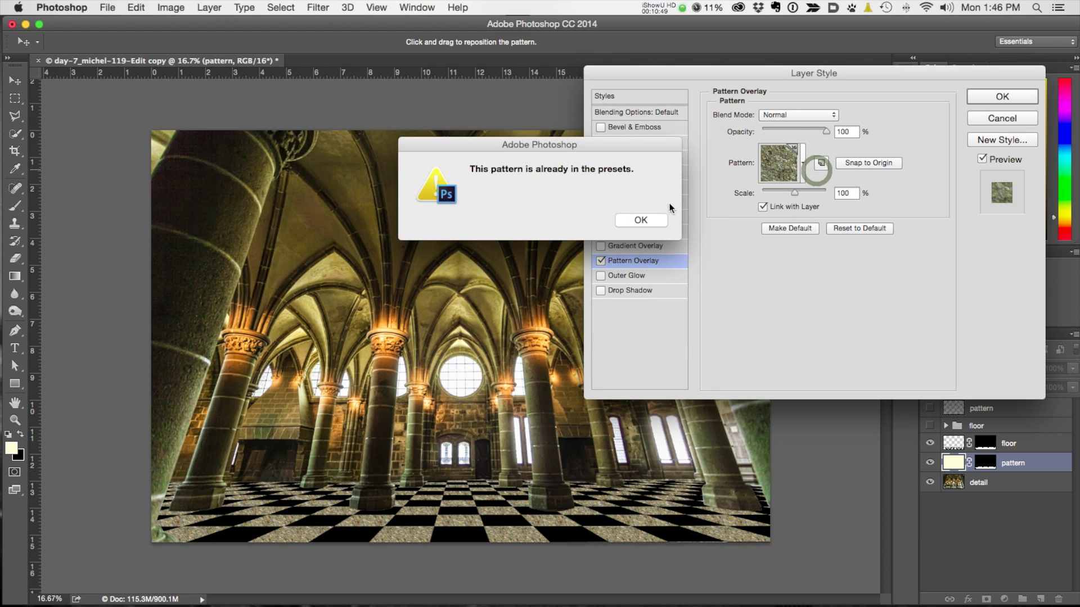
pyautogui.click(641, 220)
# Set the Pattern Overlay's opacity to 48% and its scale to 613%, and apply the layer style
pyautogui.moveTo(795, 194); pyautogui.dragTo(817, 194)
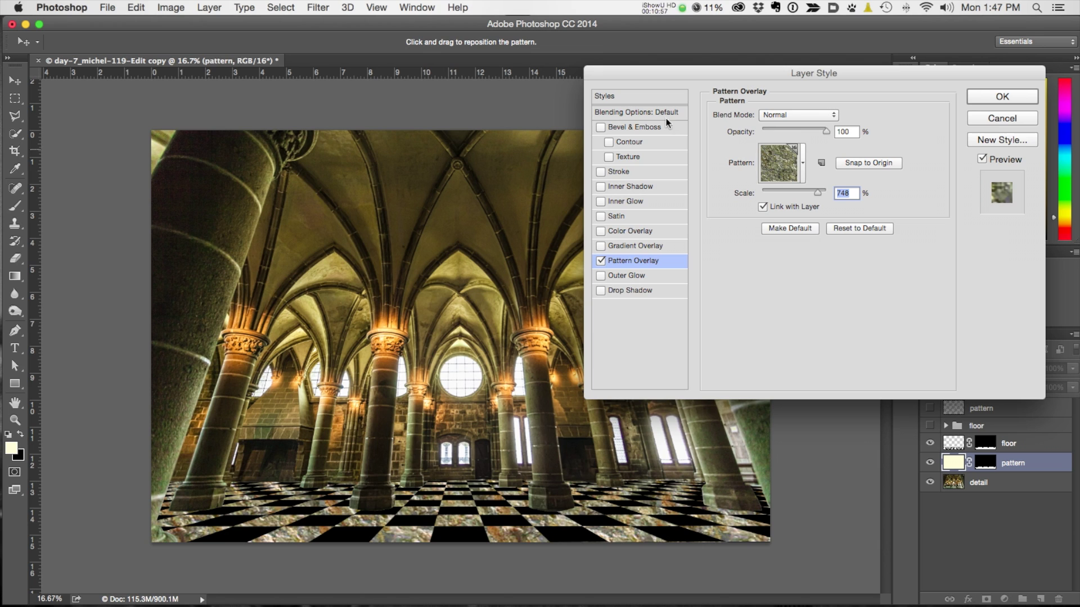
pyautogui.moveTo(825, 130); pyautogui.dragTo(798, 130)
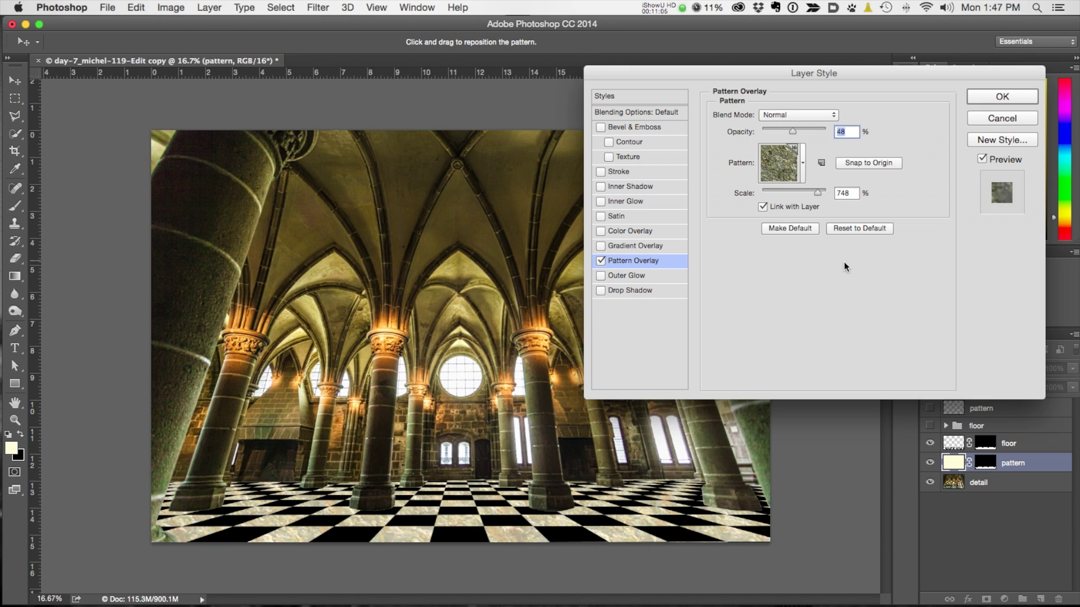
pyautogui.moveTo(819, 192); pyautogui.dragTo(813, 190)
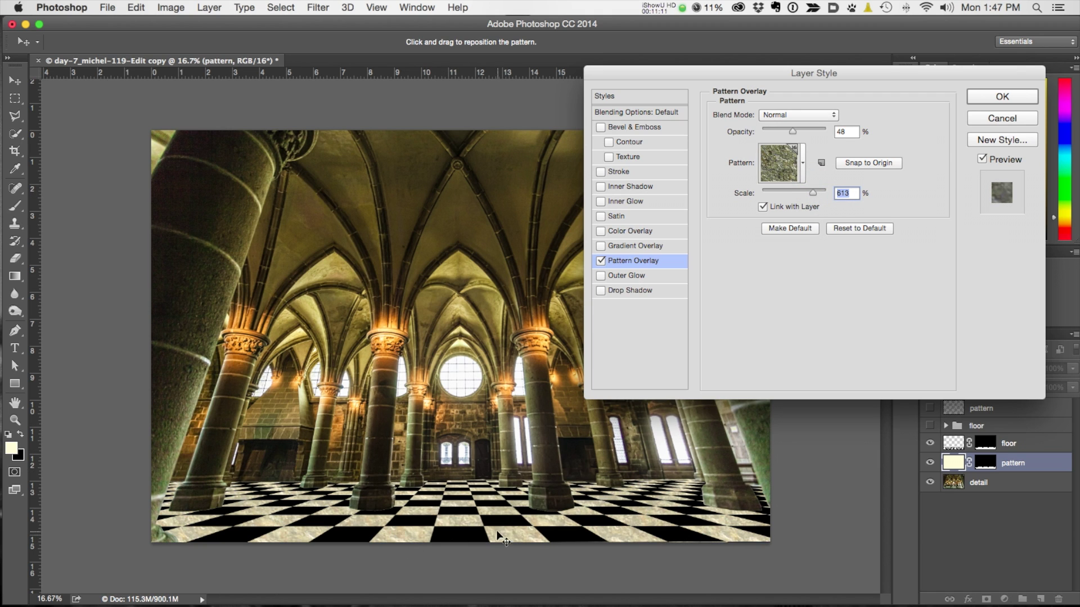
pyautogui.click(974, 96)
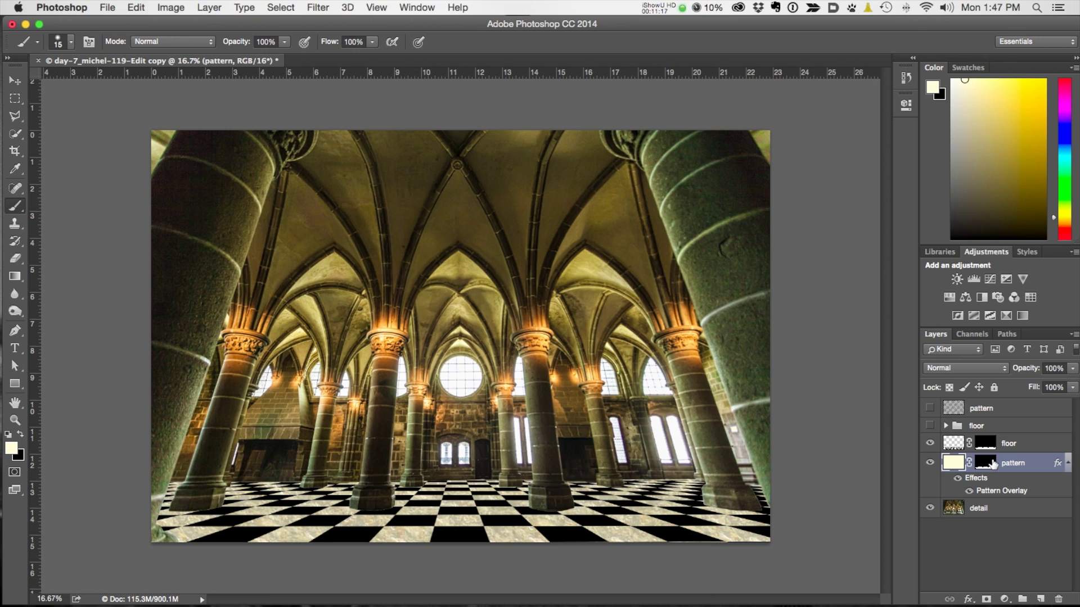
# Select the detail layer and compare the photo with and without the tiled floor layers above it
pyautogui.click(987, 509)
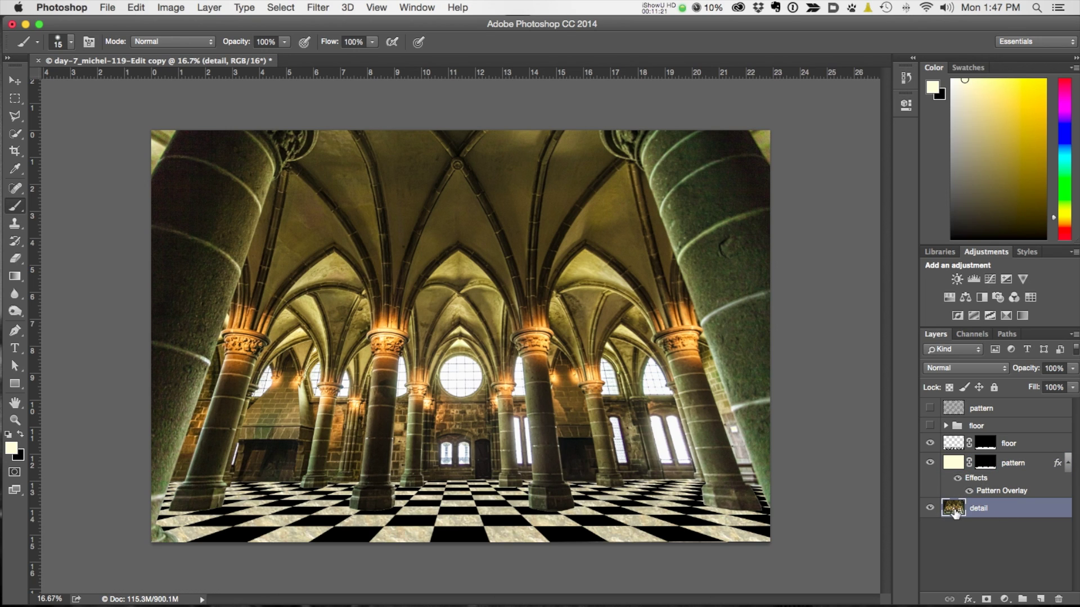
pyautogui.keyDown('alt'); pyautogui.click(931, 509); pyautogui.keyUp('alt')
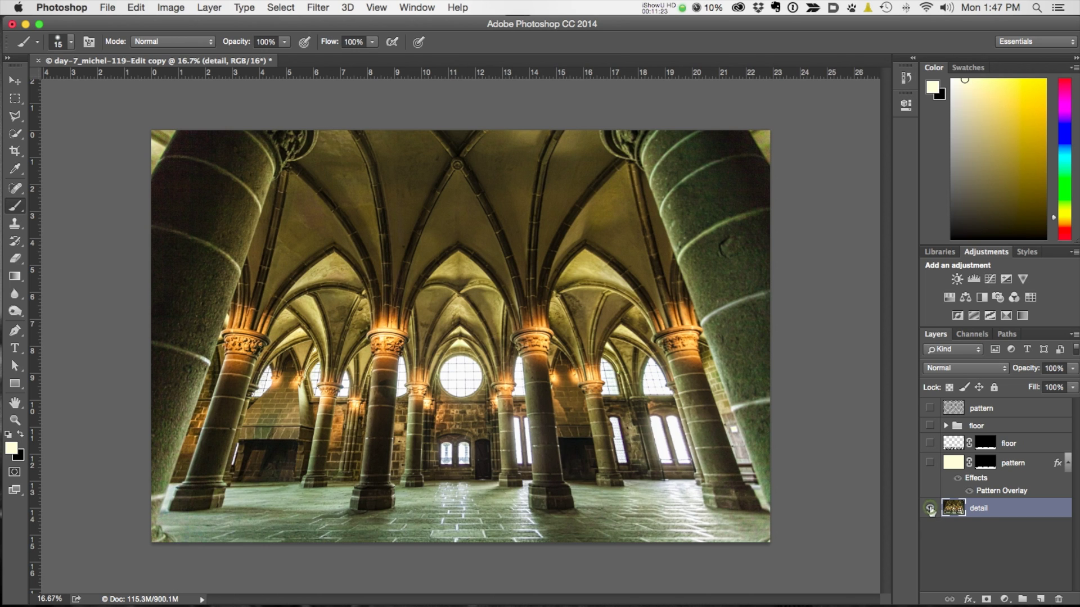
pyautogui.keyDown('alt'); pyautogui.click(931, 510); pyautogui.keyUp('alt')
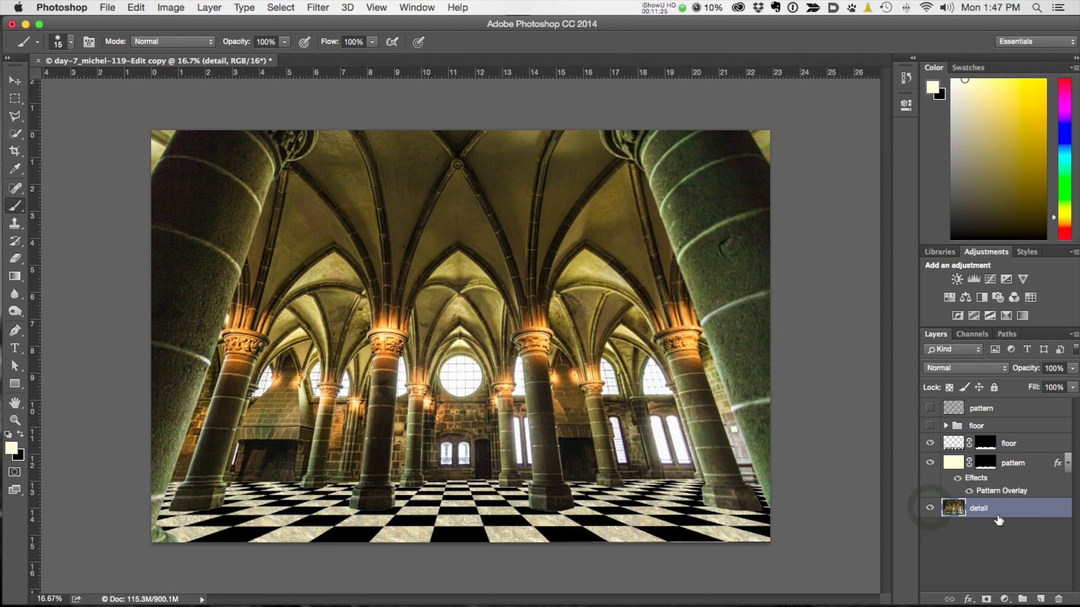
pyautogui.keyDown('alt'); pyautogui.click(931, 510); pyautogui.keyUp('alt')
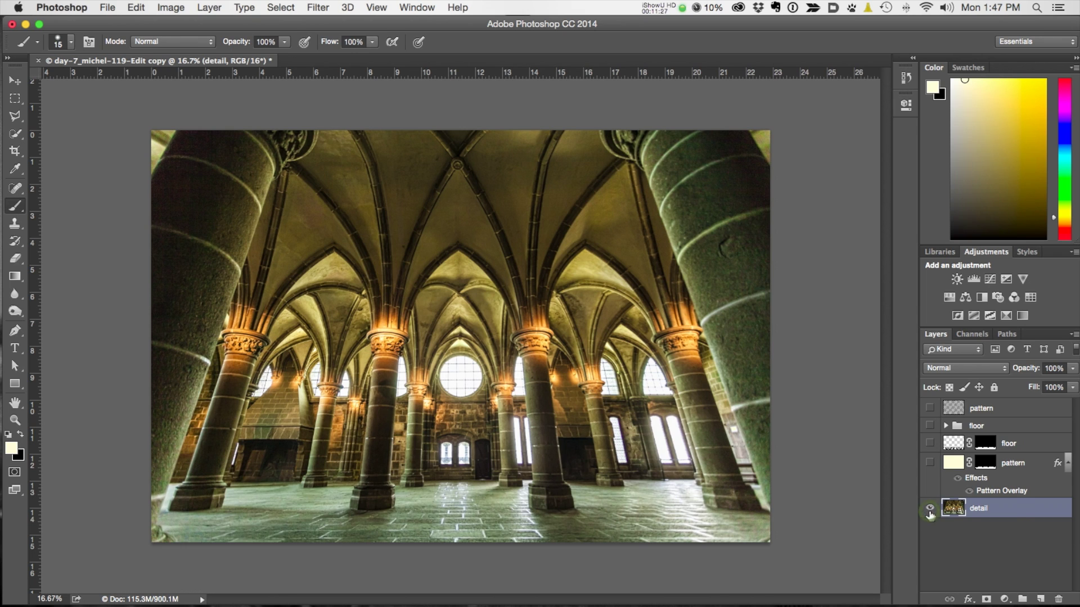
pyautogui.keyDown('alt'); pyautogui.click(930, 509); pyautogui.keyUp('alt')
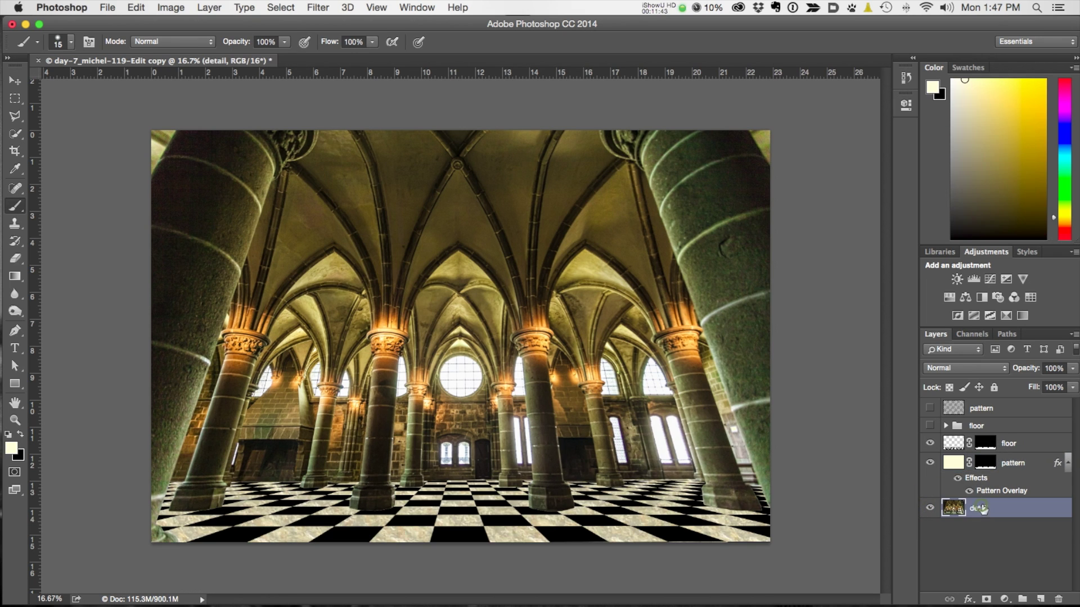
# Duplicate the detail layer and copy the pattern layer's mask onto the duplicate
pyautogui.press('super+j')
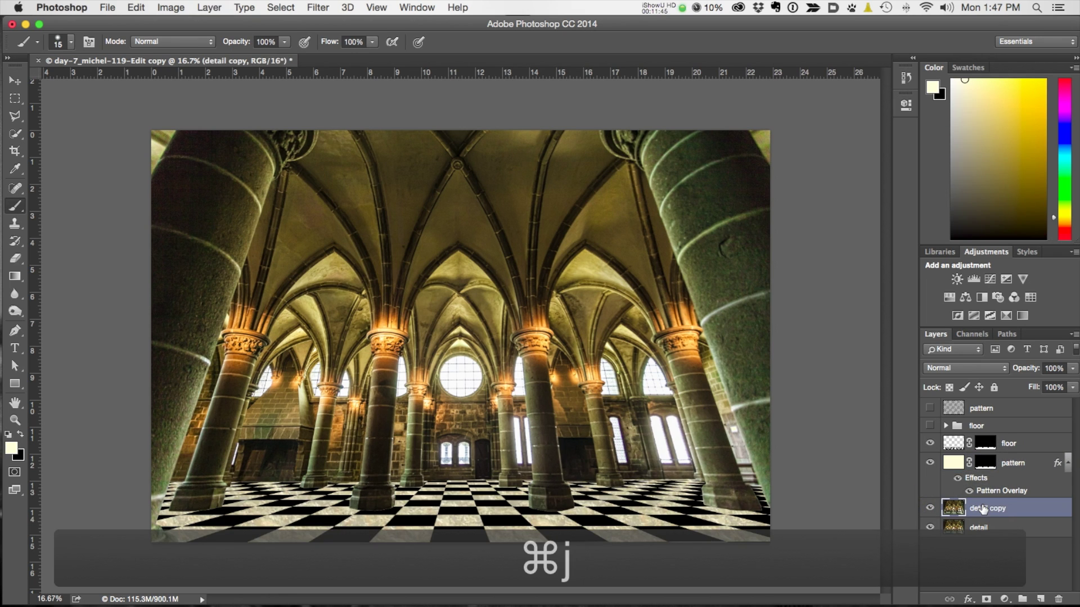
pyautogui.click(985, 462)
pyautogui.press('super+z')
pyautogui.press('alt+super+z')
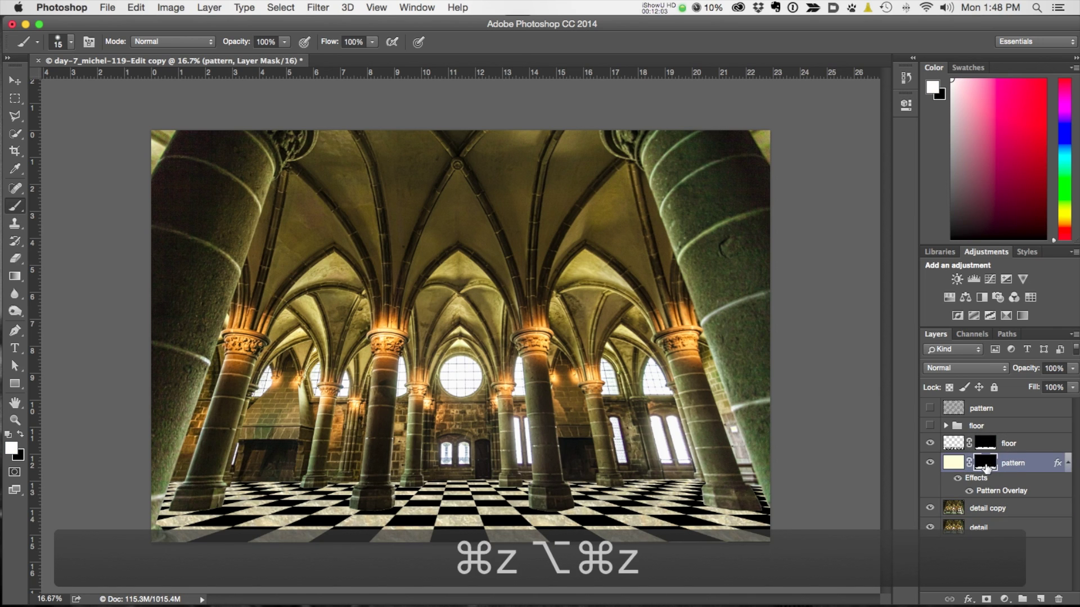
pyautogui.moveTo(987, 470); pyautogui.dragTo(985, 510)
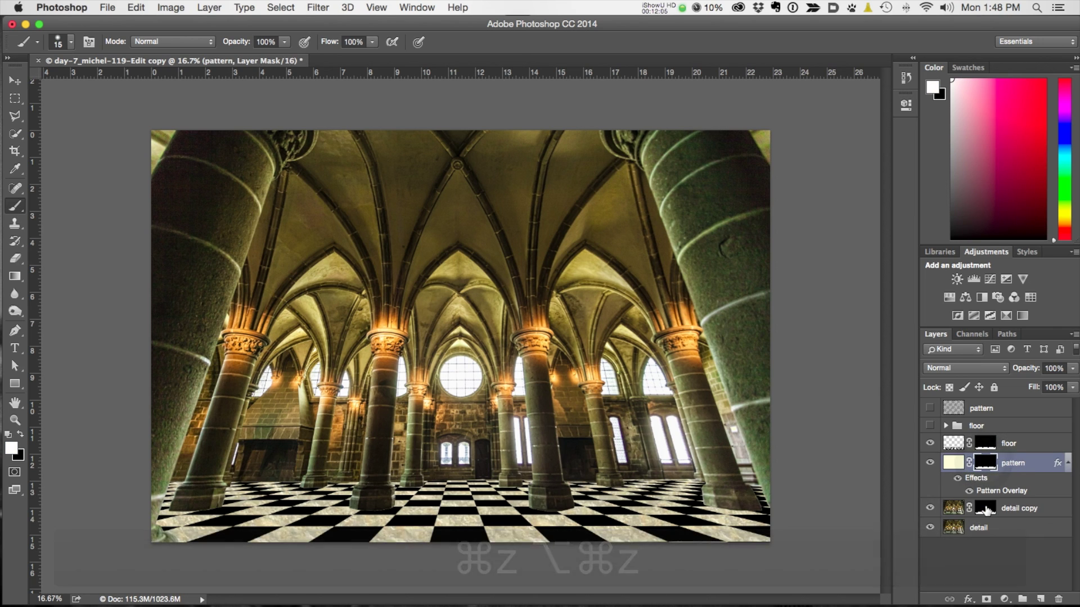
# Show only the detail copy layer and invert its layer mask
pyautogui.keyDown('alt'); pyautogui.click(930, 508); pyautogui.keyUp('alt')
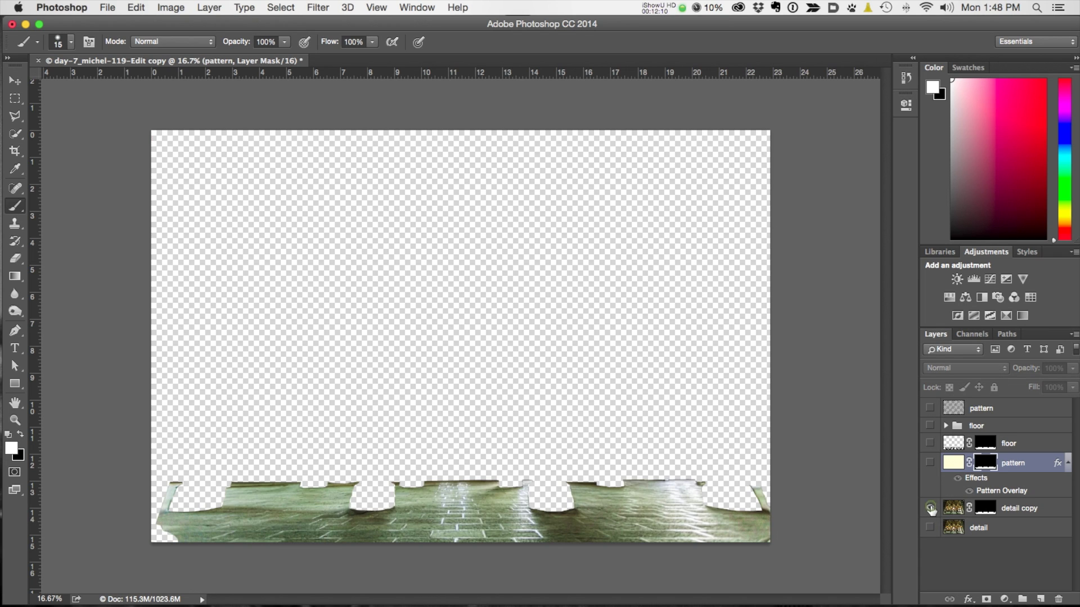
pyautogui.click(988, 509)
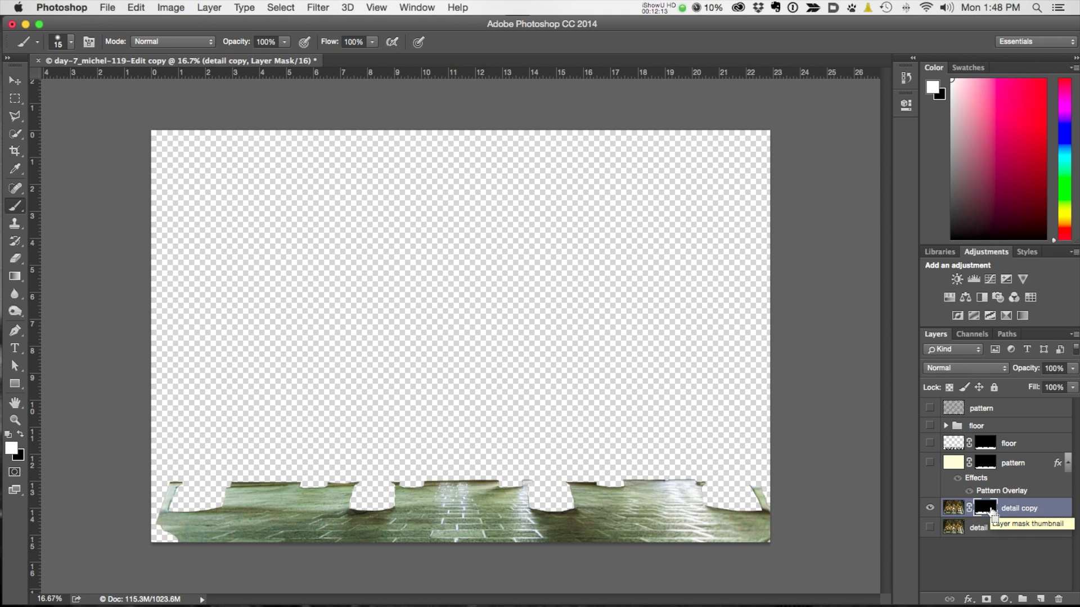
pyautogui.press('super+i')
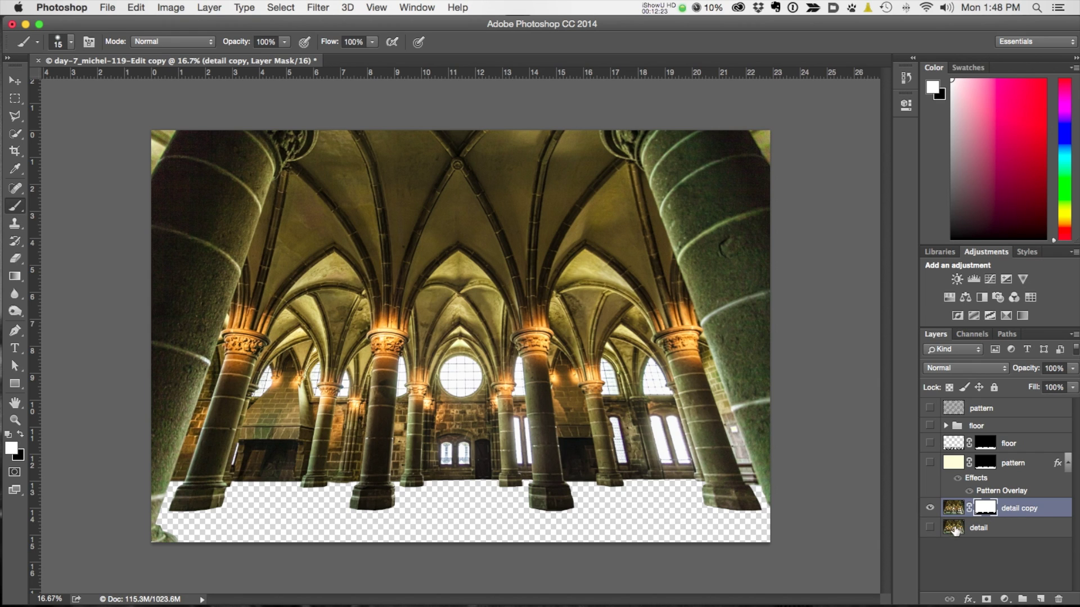
# Make the detail, pattern and lower floor layers visible again
pyautogui.click(931, 528)
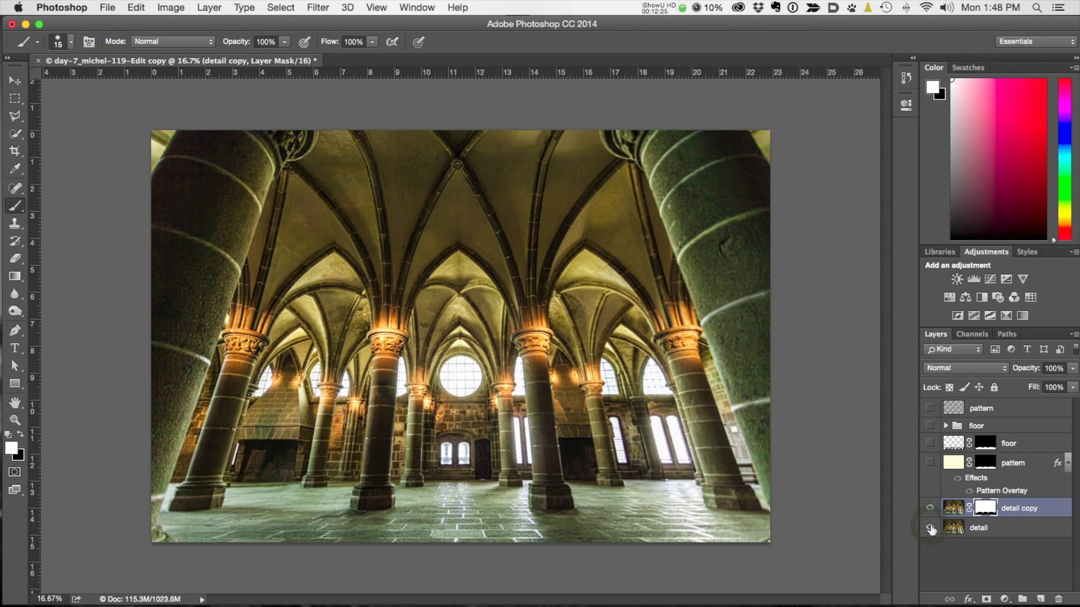
pyautogui.click(930, 463)
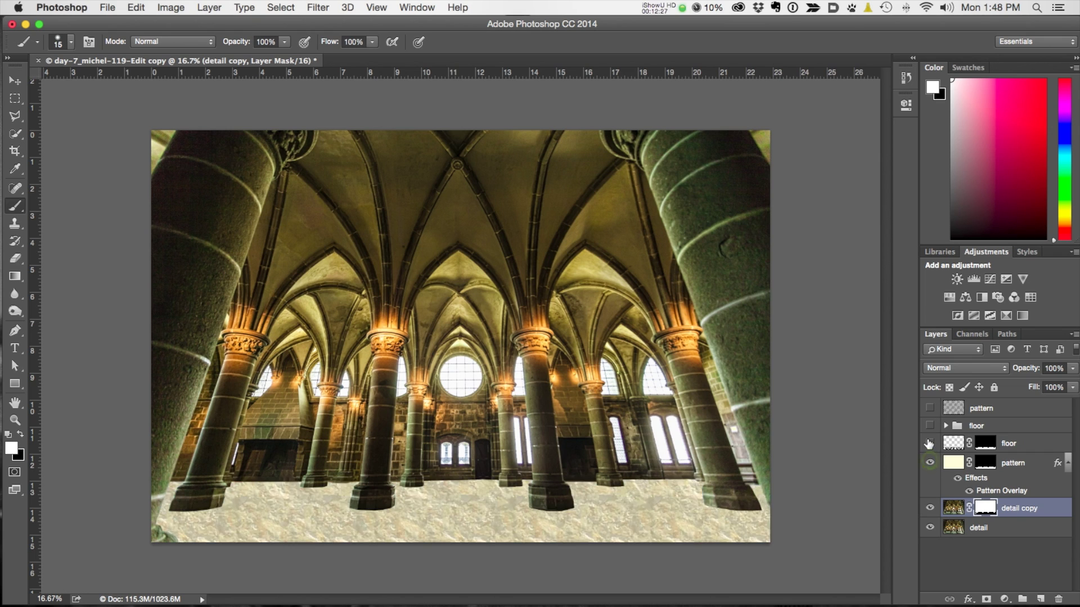
pyautogui.click(930, 443)
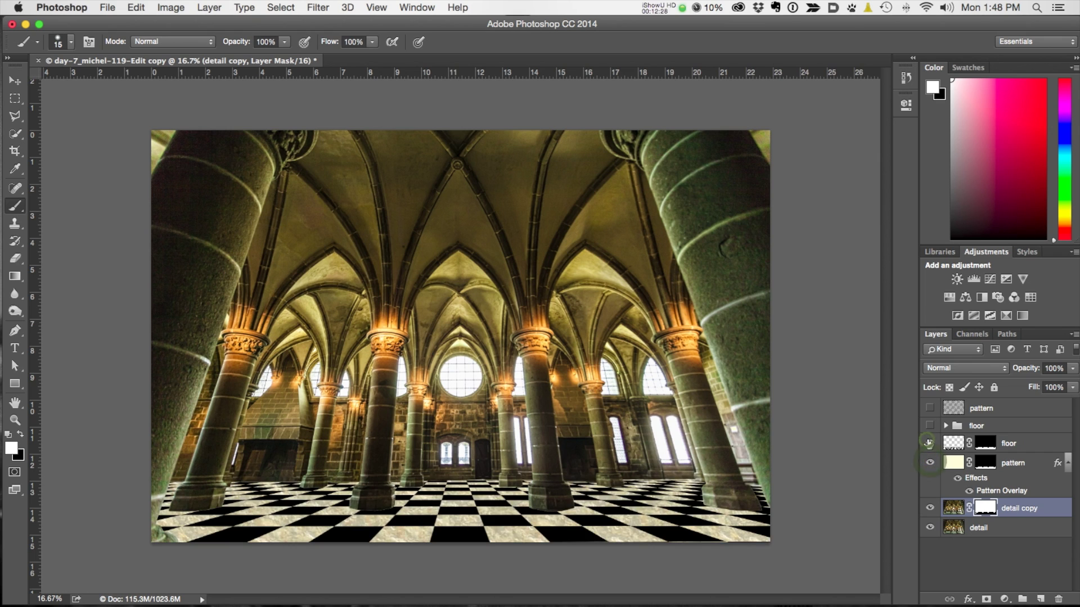
# Flip the detail copy layer's image vertically and move it down onto the floor area
pyautogui.click(950, 509)
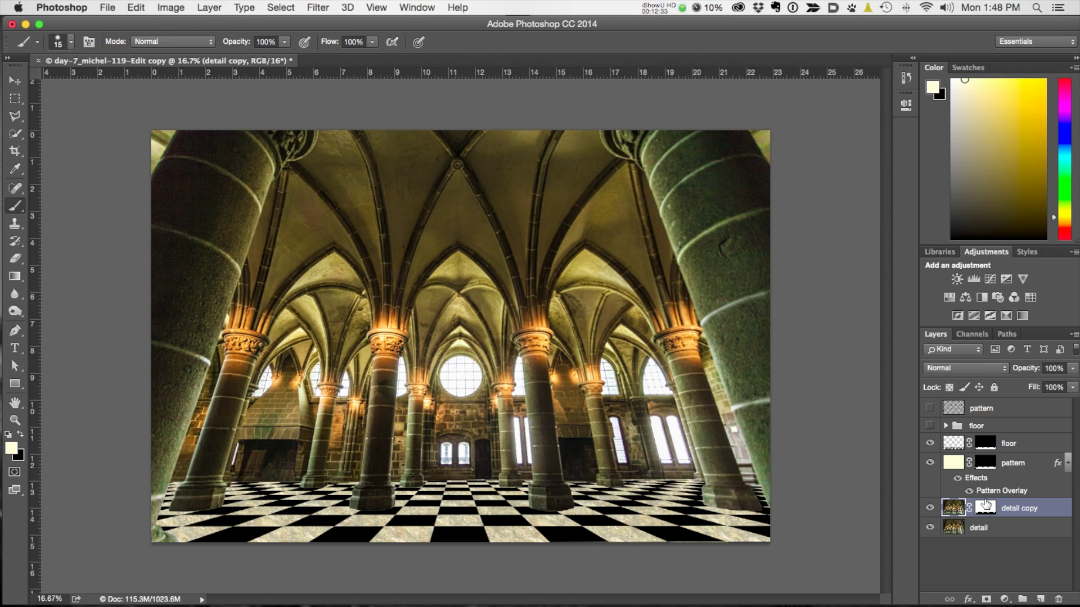
pyautogui.press('super+t')
pyautogui.rightClick(446, 330)
pyautogui.click(495, 519)
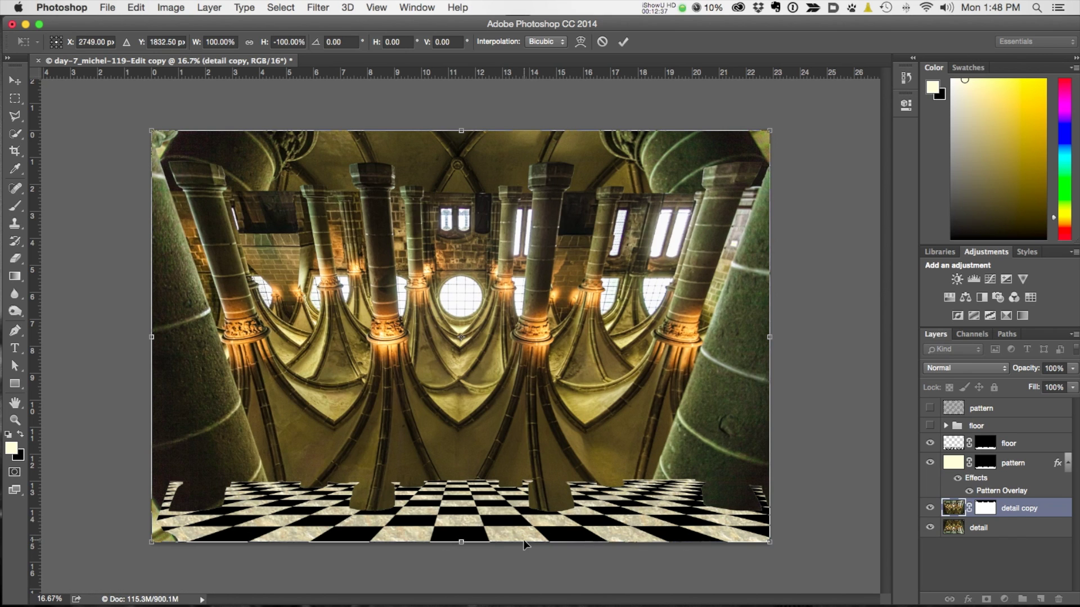
pyautogui.moveTo(498, 251); pyautogui.dragTo(500, 491)
pyautogui.press('Return')
# Place the detail copy layer above the masked floor layer and shift the reflection up to the column bases
pyautogui.press('b')
pyautogui.moveTo(953, 509); pyautogui.dragTo(954, 441)
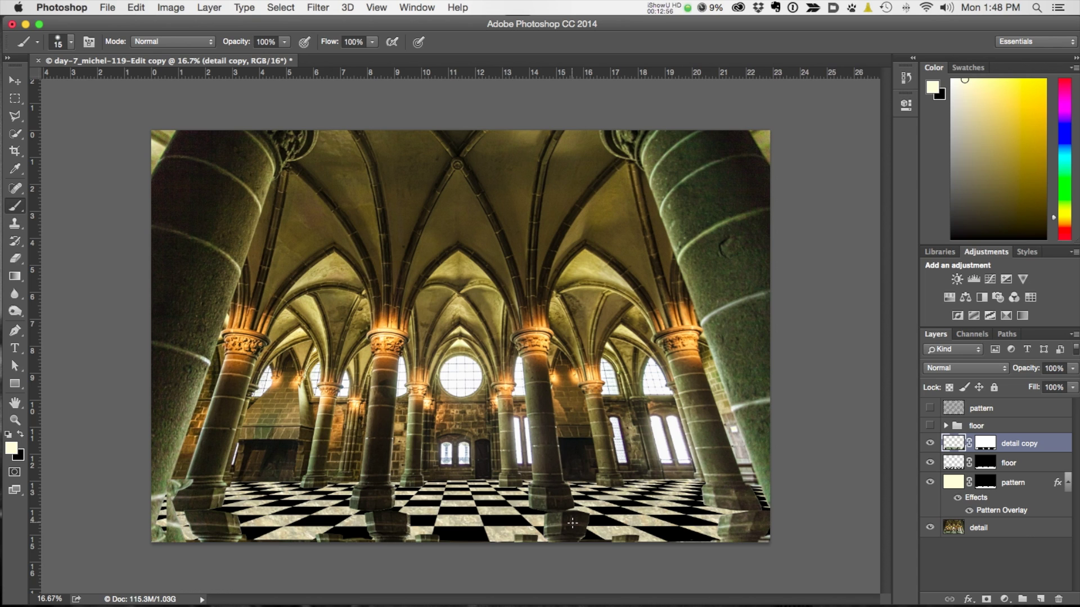
pyautogui.press('v')
pyautogui.moveTo(550, 523); pyautogui.dragTo(559, 499)
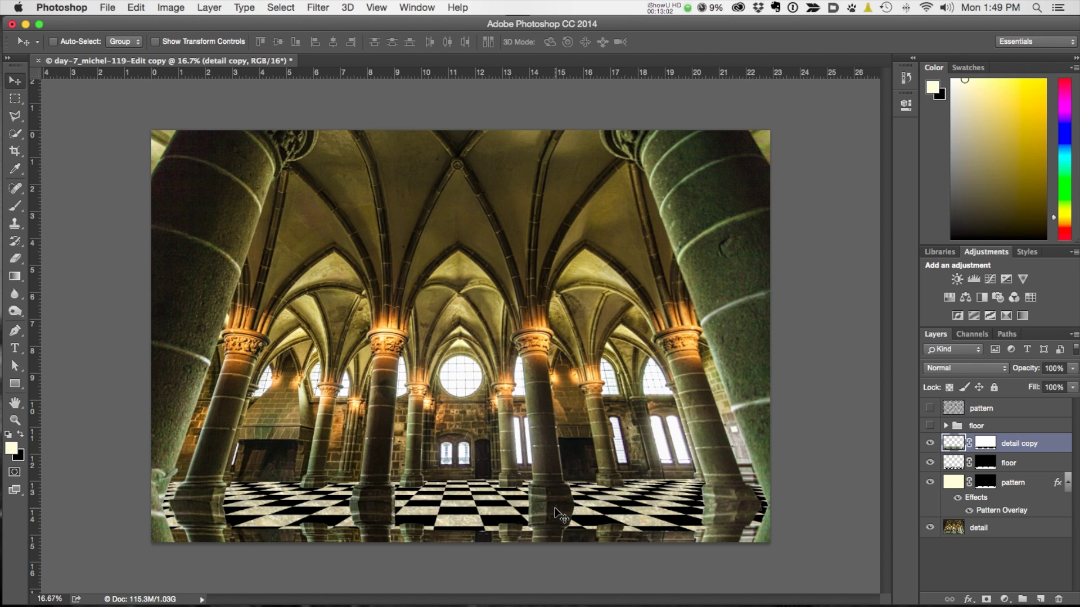
# Transform the reflection in perspective, spreading its lower edge symmetrically to a width of about 284%
pyautogui.keyDown('alt'); pyautogui.keyDown('super'); pyautogui.click(511, 489); pyautogui.keyUp('super'); pyautogui.keyUp('alt')
pyautogui.moveTo(464, 476); pyautogui.dragTo(430, 468)
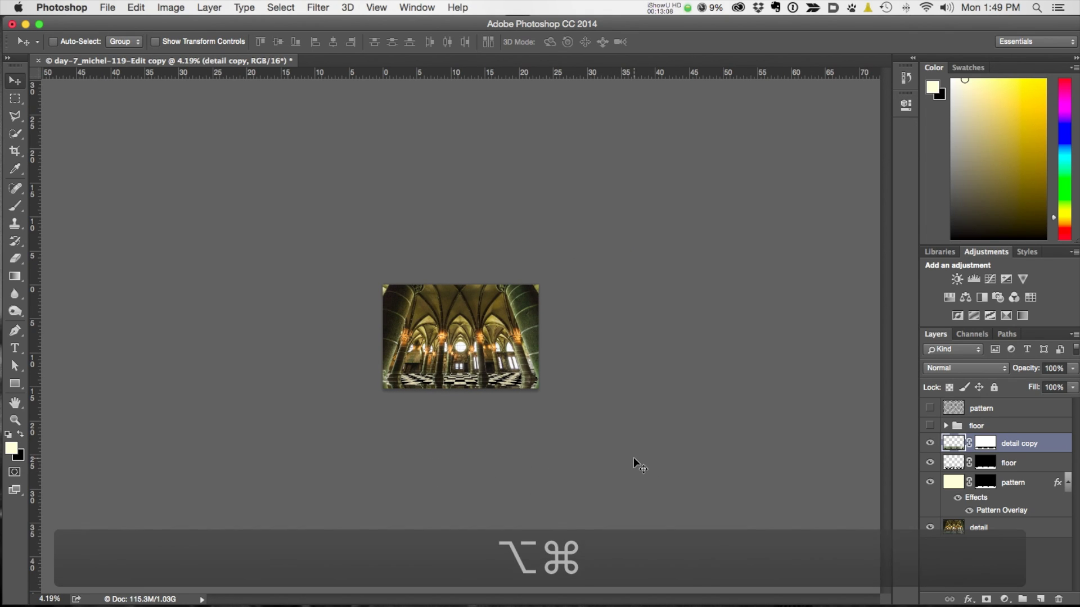
pyautogui.press('super+t')
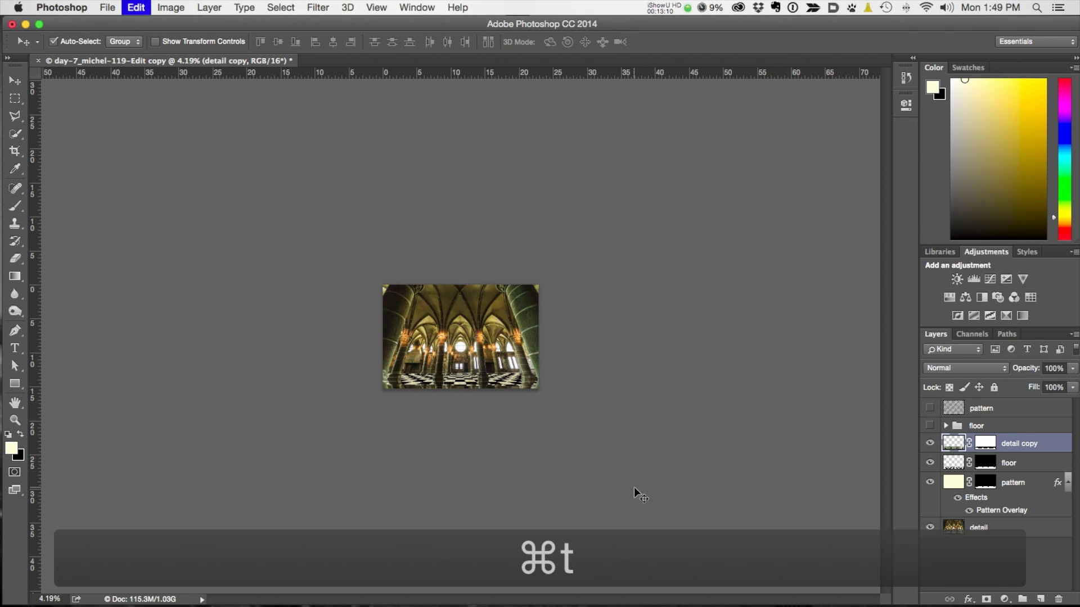
pyautogui.click(466, 448)
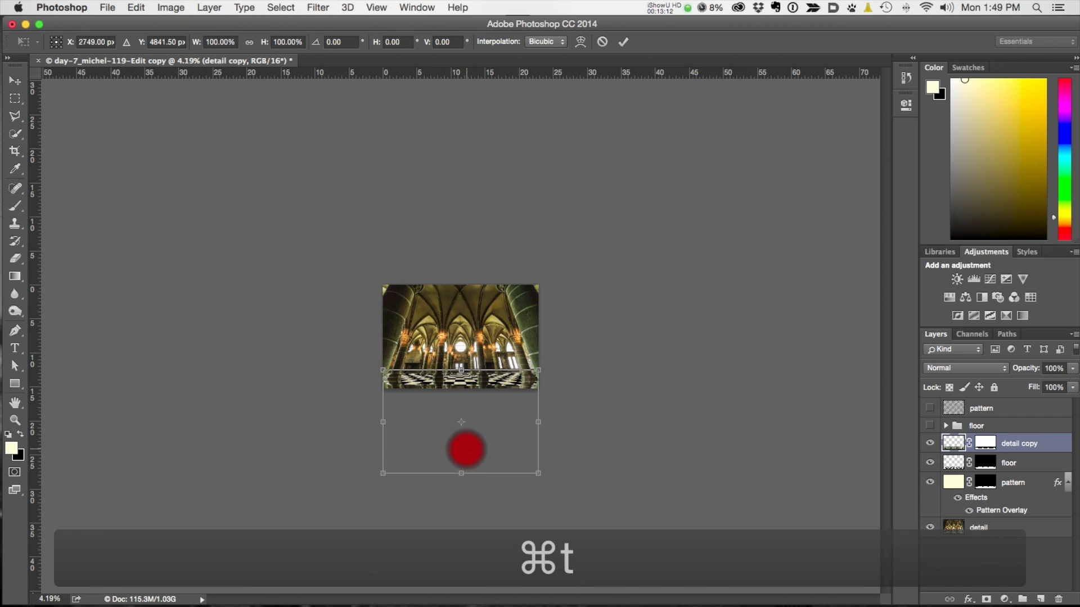
pyautogui.rightClick(489, 381)
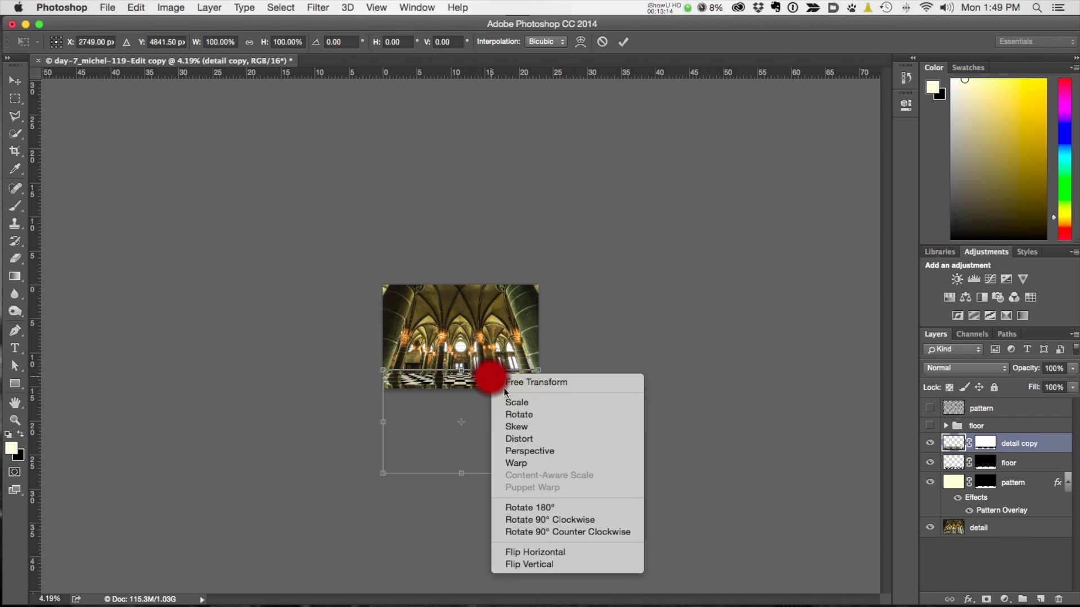
pyautogui.press('Escape')
pyautogui.click(416, 431)
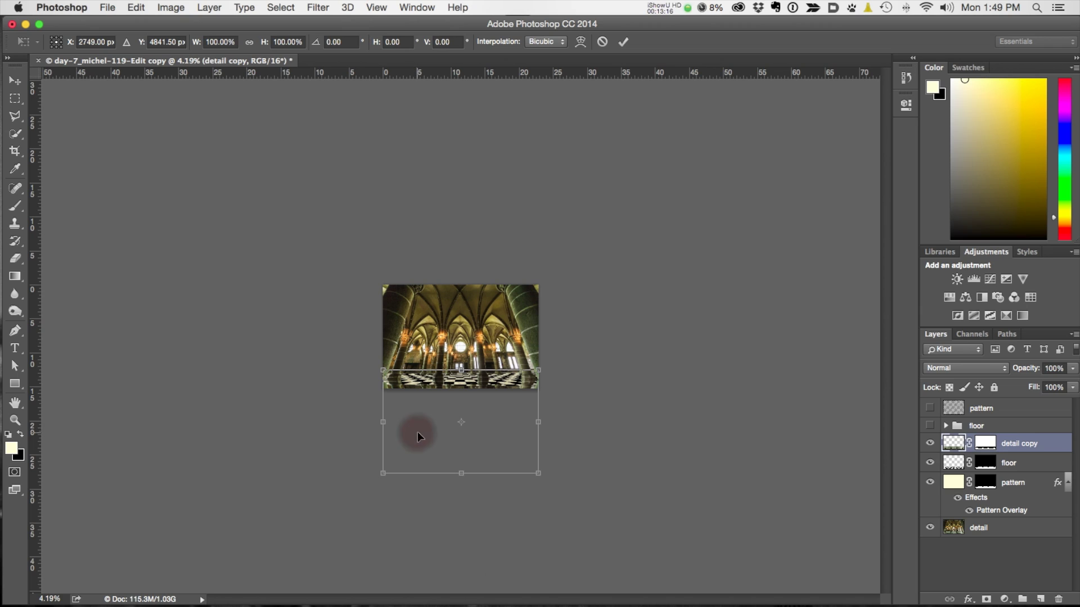
pyautogui.rightClick(500, 384)
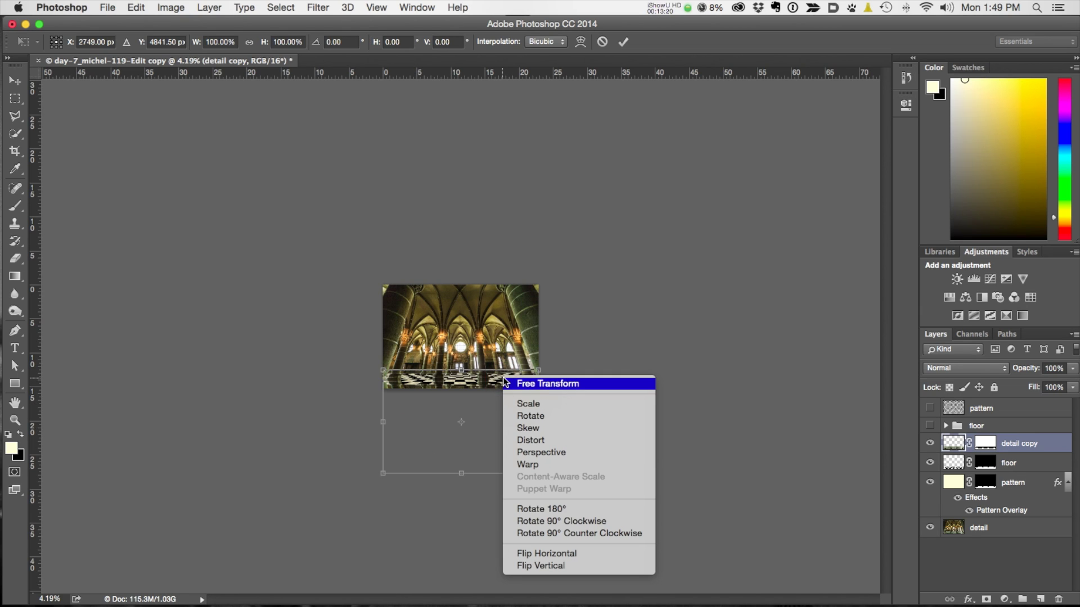
pyautogui.click(534, 452)
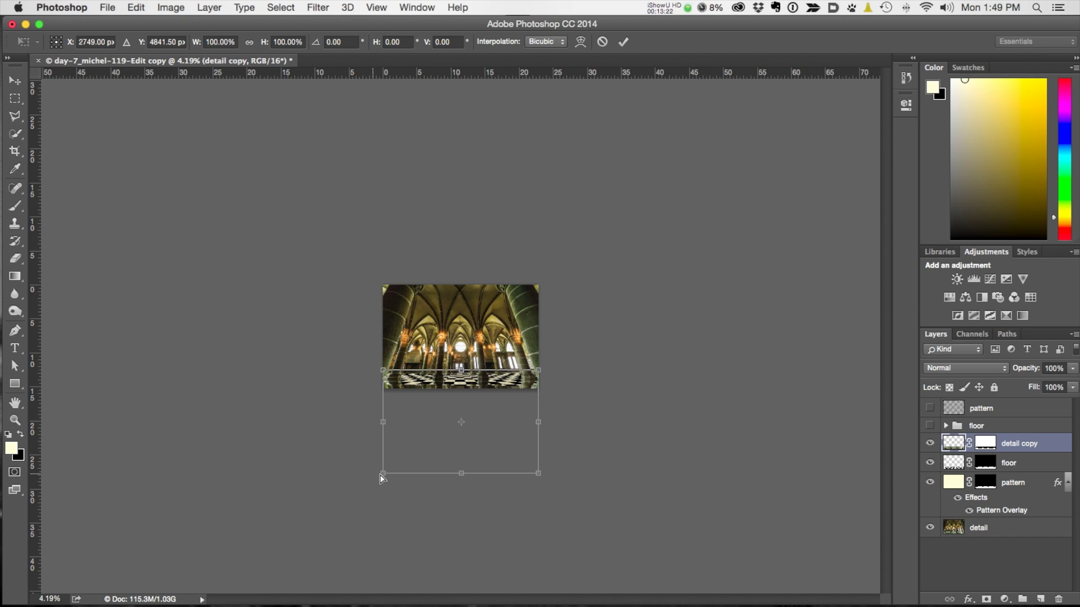
pyautogui.moveTo(381, 478); pyautogui.dragTo(237, 457)
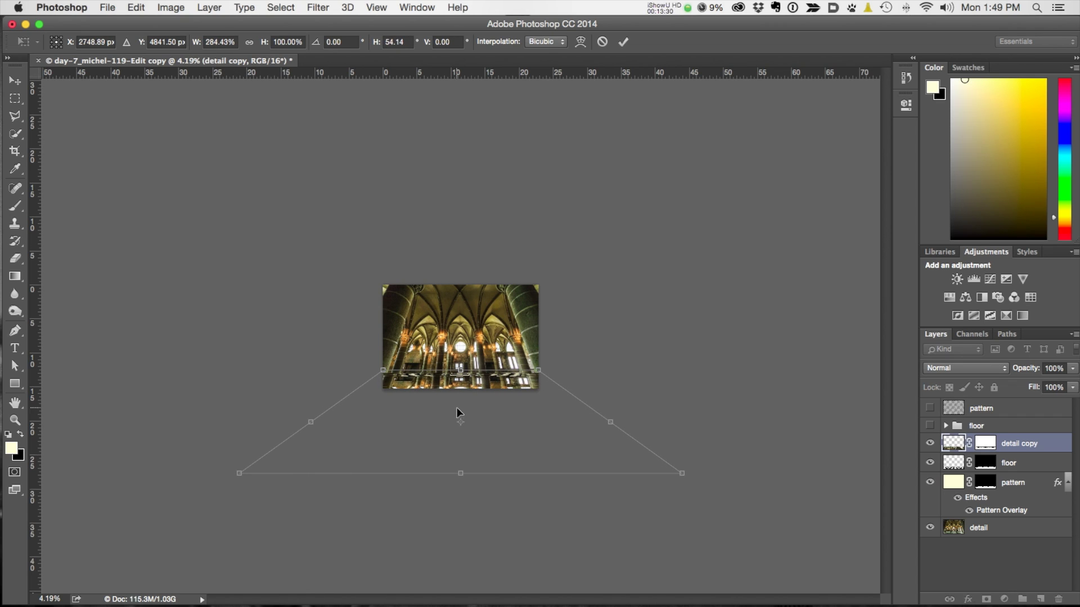
# Align the reflection with the column bases at Y 4994.50 px, adjust its upper corners in perspective, and apply the transform
pyautogui.moveTo(457, 406); pyautogui.dragTo(527, 425)
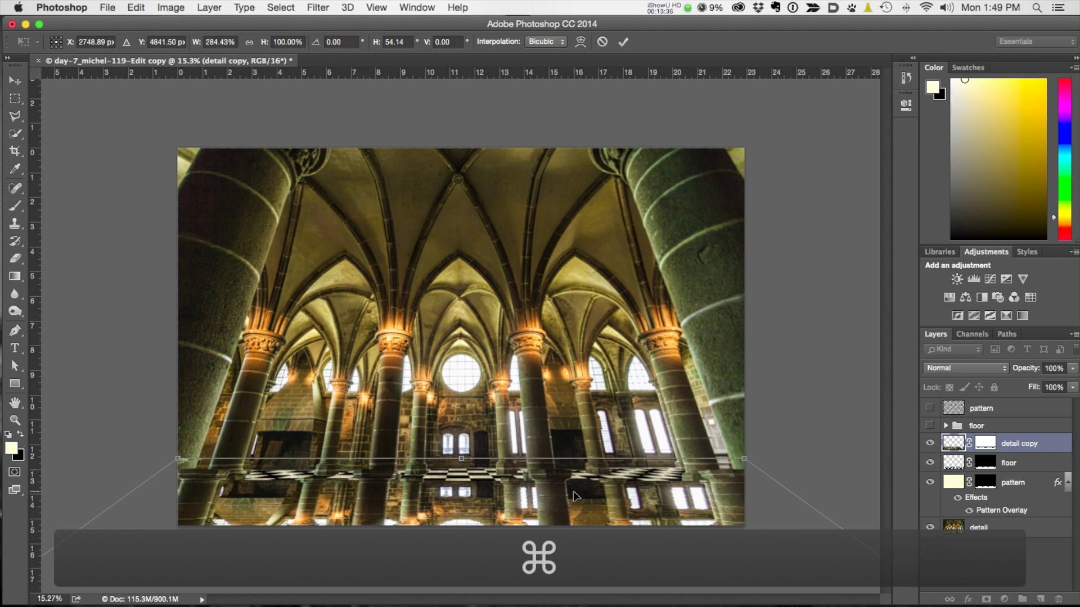
pyautogui.moveTo(574, 490); pyautogui.dragTo(563, 491)
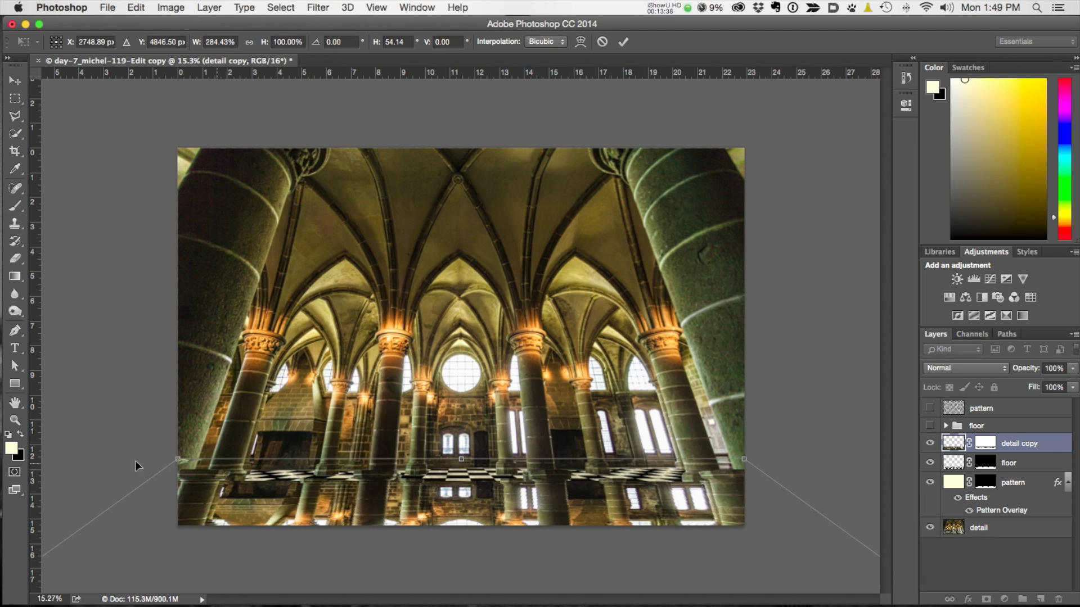
pyautogui.moveTo(186, 462); pyautogui.dragTo(208, 462)
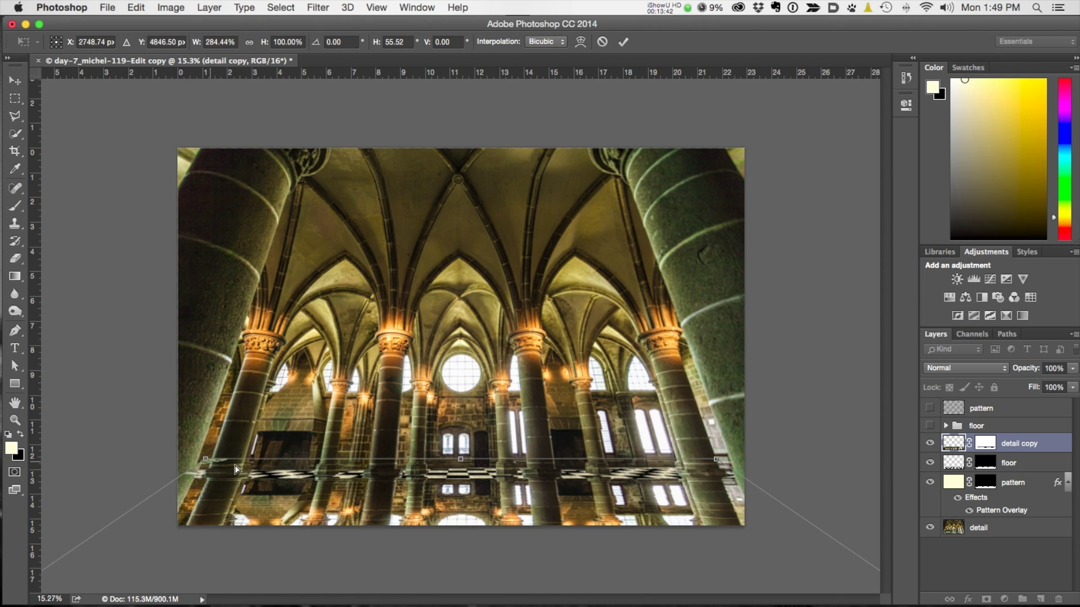
pyautogui.moveTo(414, 511); pyautogui.dragTo(409, 526)
pyautogui.moveTo(481, 518); pyautogui.dragTo(478, 506)
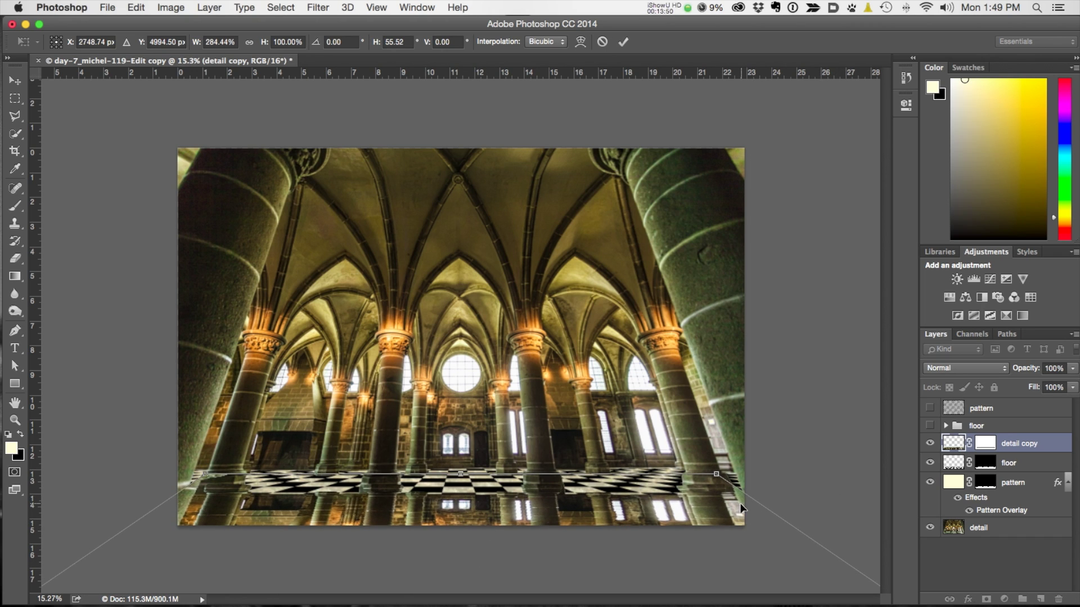
pyautogui.moveTo(721, 475); pyautogui.dragTo(726, 474)
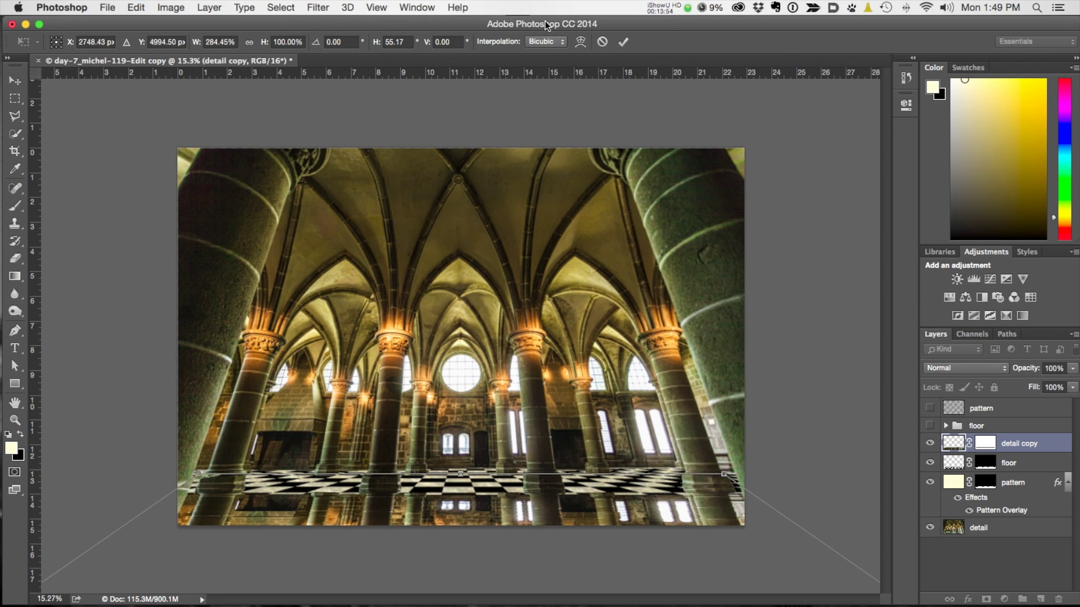
pyautogui.click(623, 42)
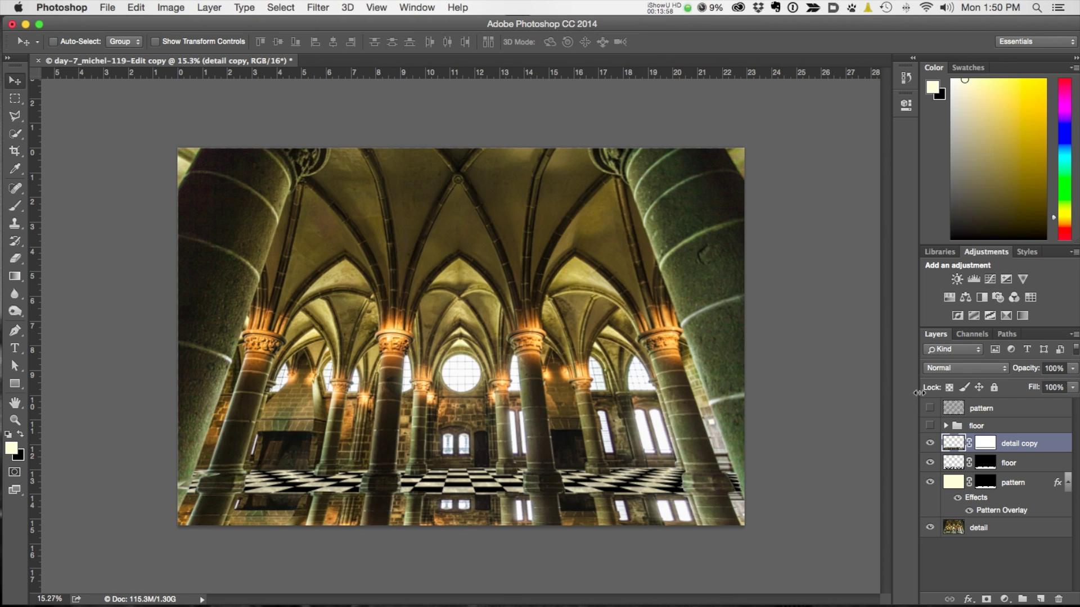
# Lower the detail copy layer's opacity to 55%
pyautogui.moveTo(1026, 369); pyautogui.dragTo(997, 368)
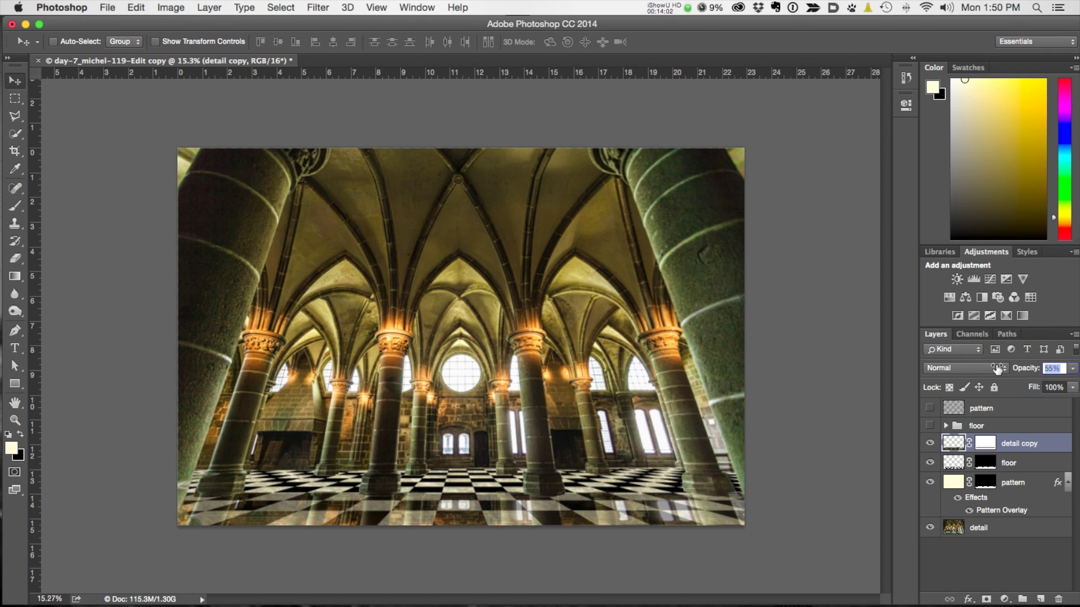
pyautogui.click(687, 528)
# Create a new layer above the detail copy layer and clone the fireplace beside the near left column onto the floor beneath it
pyautogui.click(1039, 600)
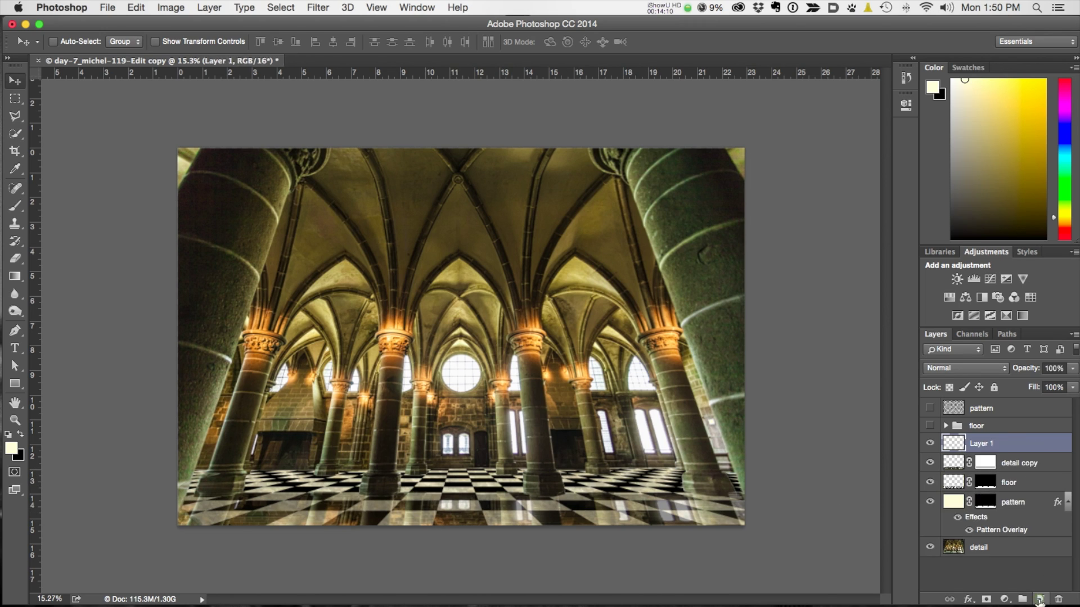
pyautogui.click(15, 223)
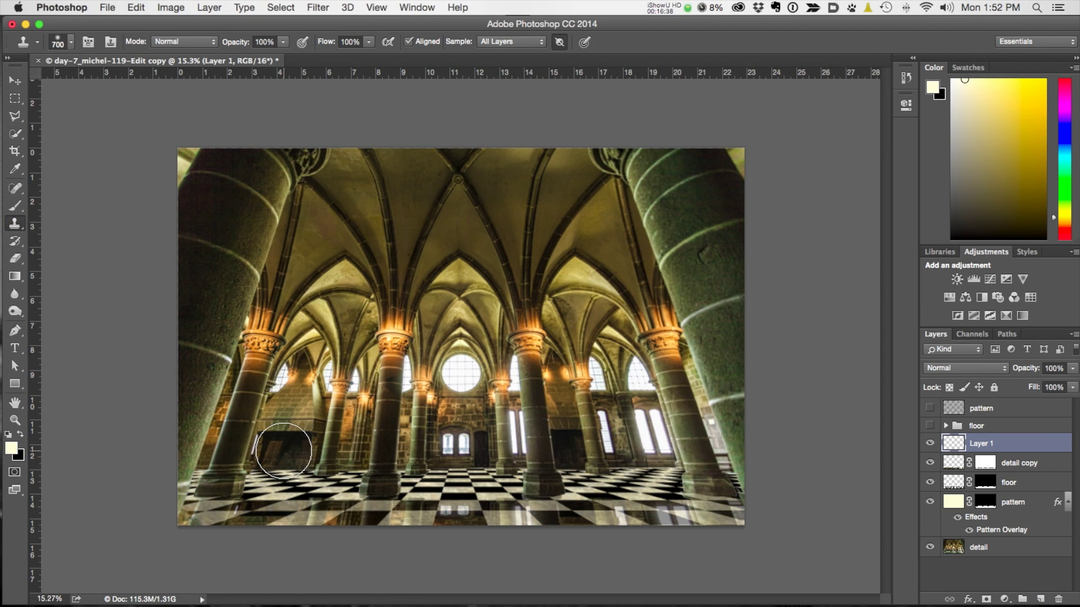
pyautogui.keyDown('alt'); pyautogui.click(284, 451); pyautogui.keyUp('alt')
pyautogui.moveTo(286, 452); pyautogui.dragTo(280, 485)
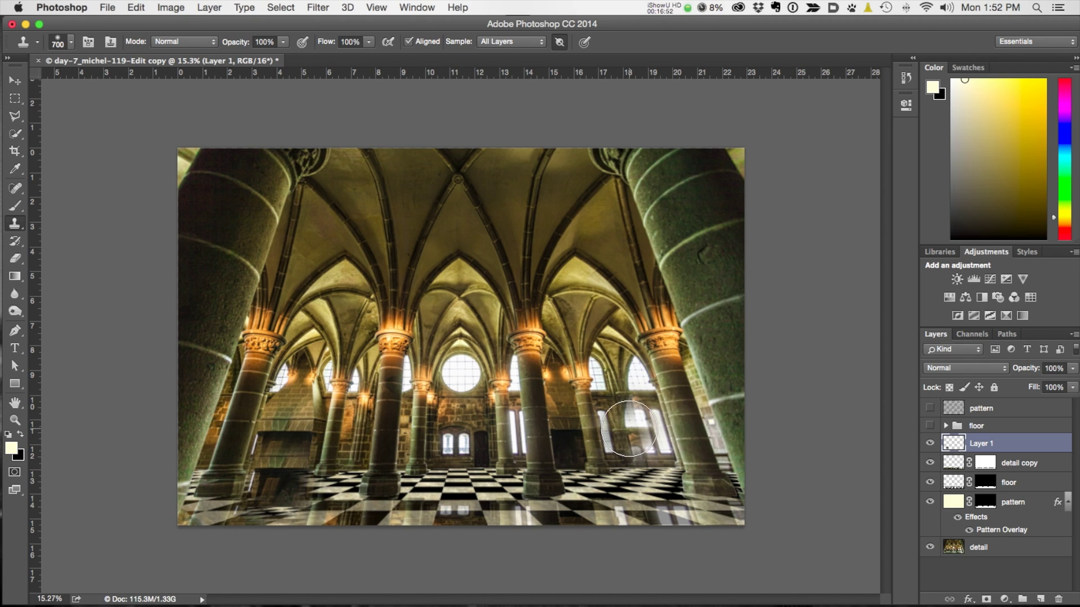
pyautogui.moveTo(556, 423); pyautogui.dragTo(558, 420)
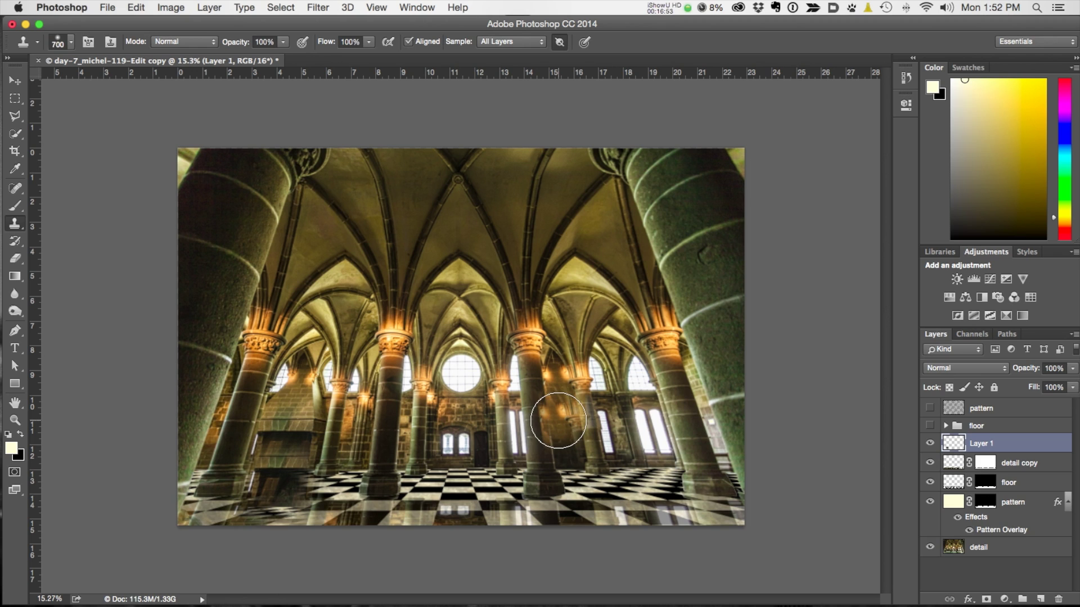
# Flip the cloned fireplace patch vertically with Free Transform
pyautogui.press('super+t')
pyautogui.rightClick(262, 448)
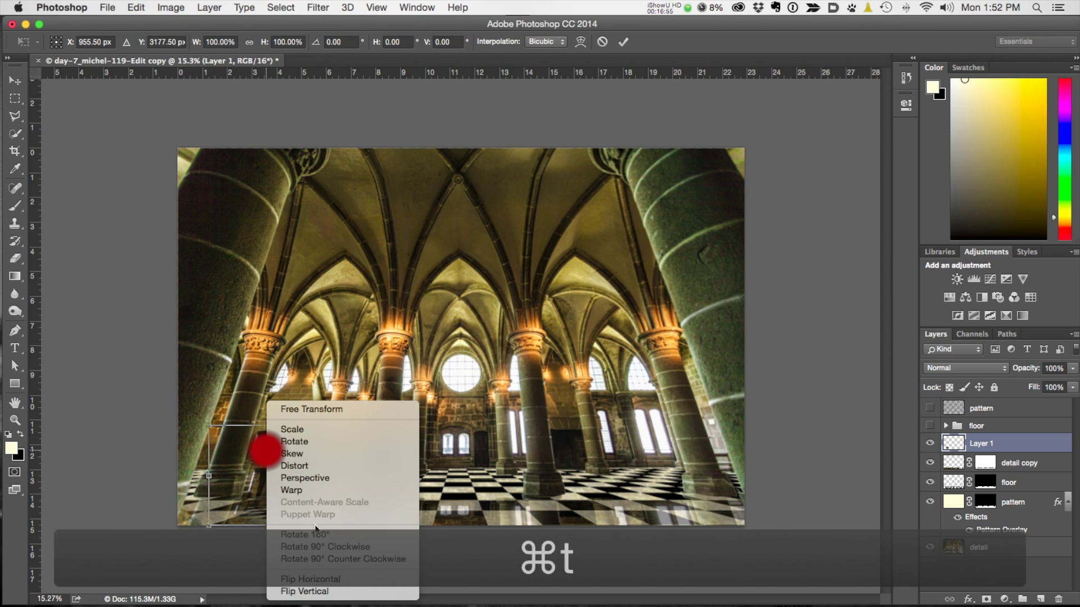
pyautogui.click(304, 591)
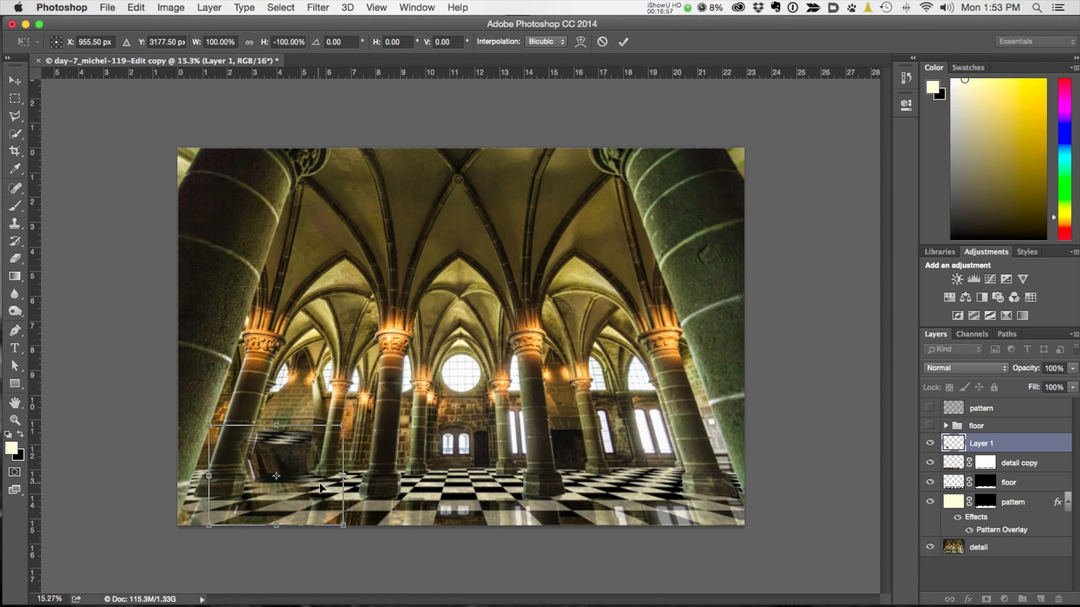
# Skew the flipped fireplace about -35.9° horizontally, position it on the floor below the original, and erase its excess edges on Layer 1
pyautogui.rightClick(261, 515)
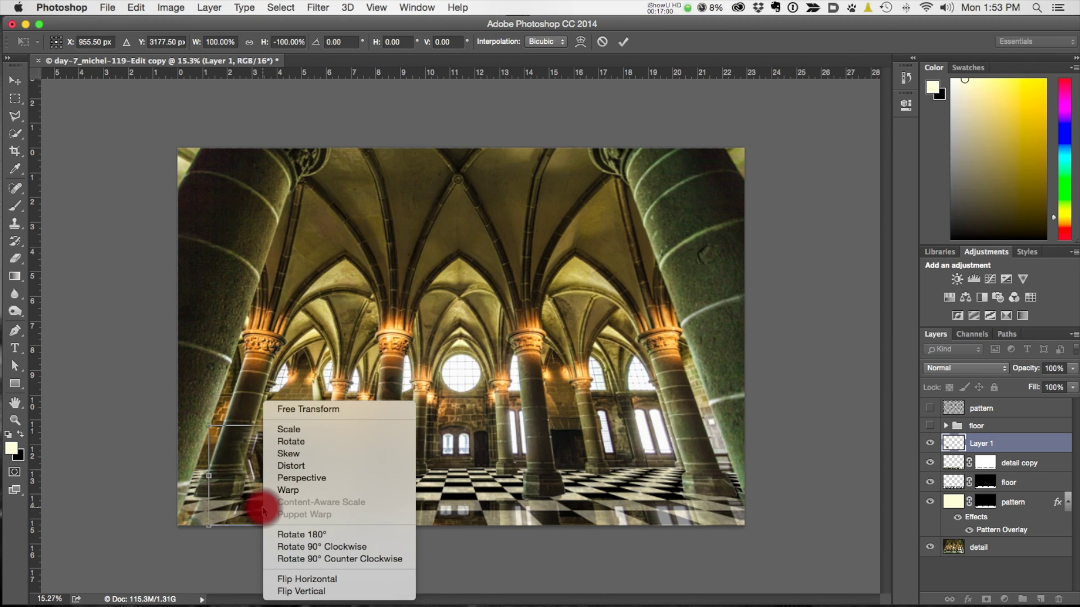
pyautogui.click(278, 473)
pyautogui.moveTo(276, 530); pyautogui.dragTo(203, 525)
pyautogui.moveTo(266, 467); pyautogui.dragTo(286, 497)
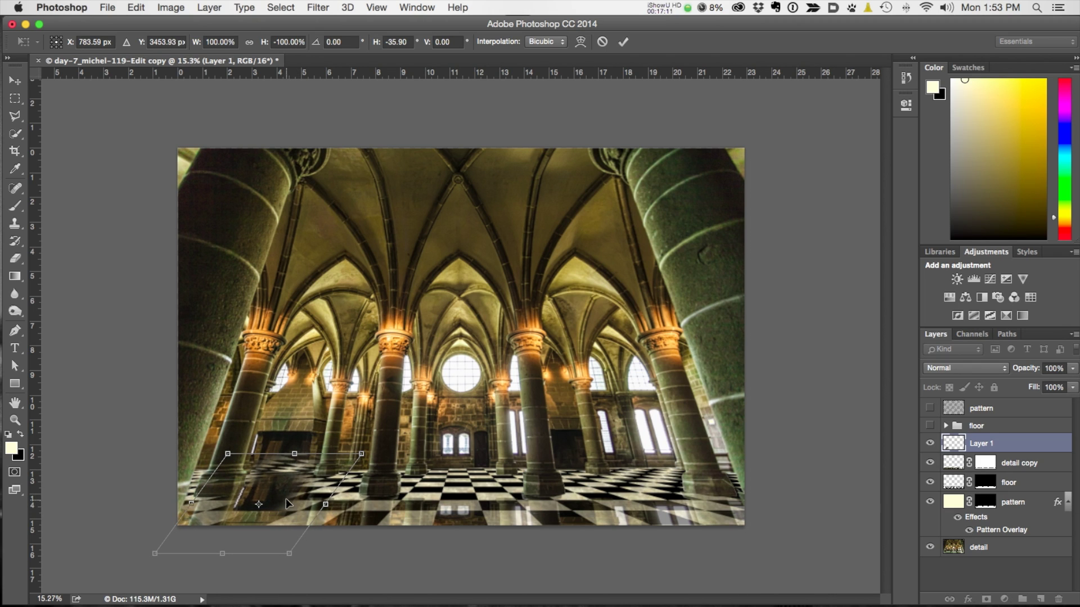
pyautogui.press('Return')
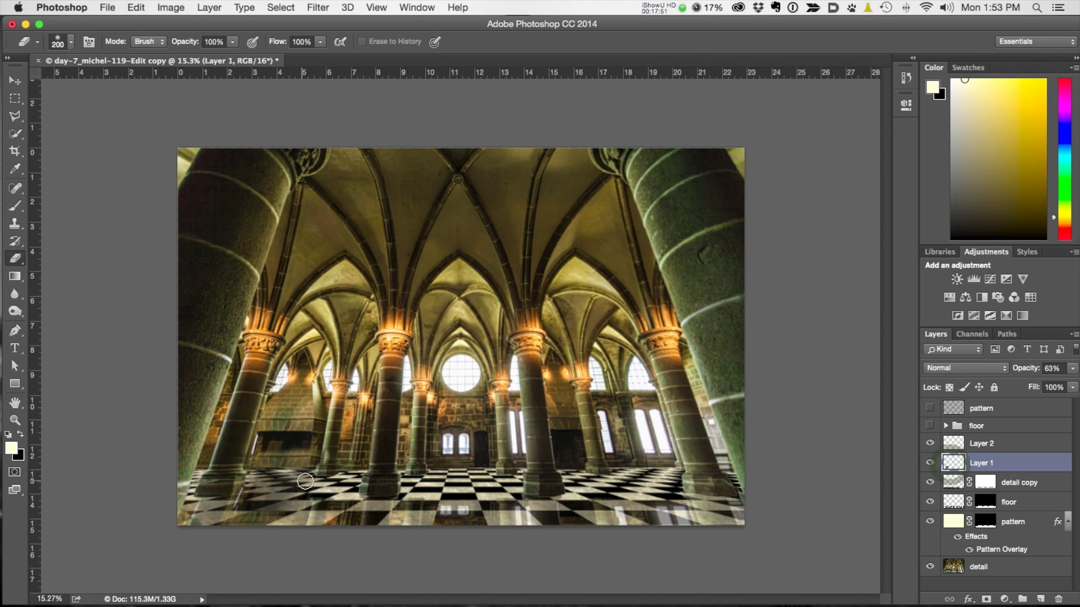
pyautogui.moveTo(313, 468)
pyautogui.mouseDown()
pyautogui.moveTo(293, 462)
pyautogui.moveTo(329, 454)
pyautogui.moveTo(273, 463)
pyautogui.moveTo(247, 451)
pyautogui.mouseUp()
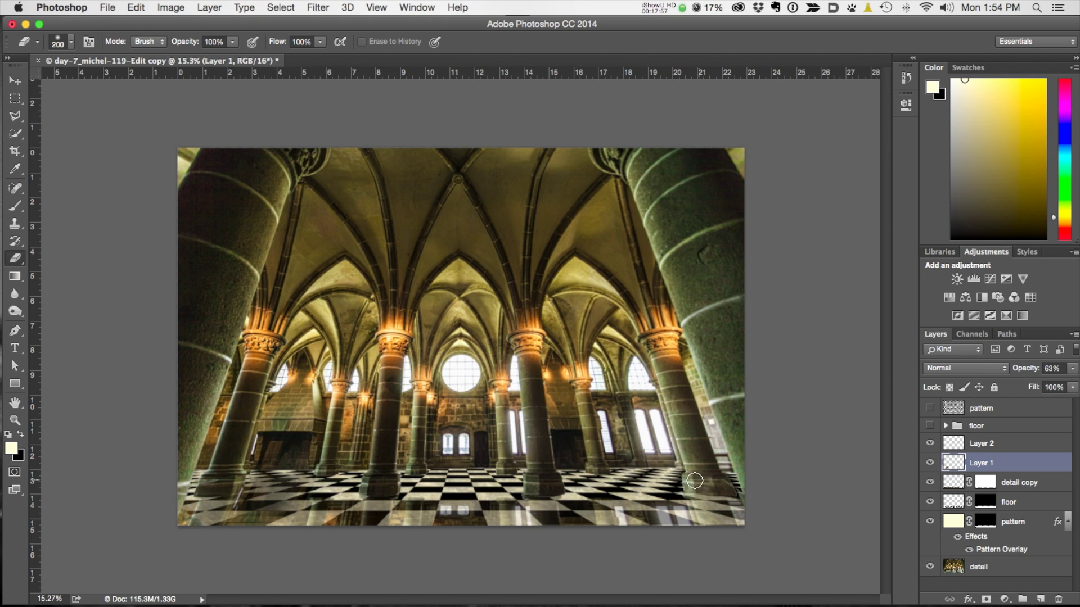
# Clone the central back wall with its small paired windows onto the floor below it on Layer 2
pyautogui.click(988, 445)
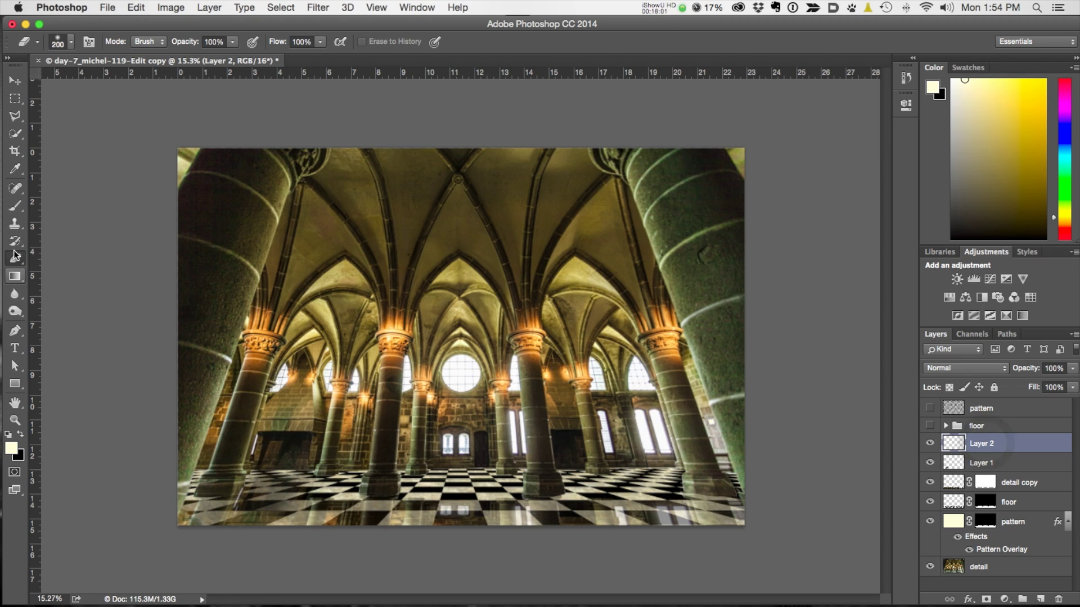
pyautogui.click(16, 224)
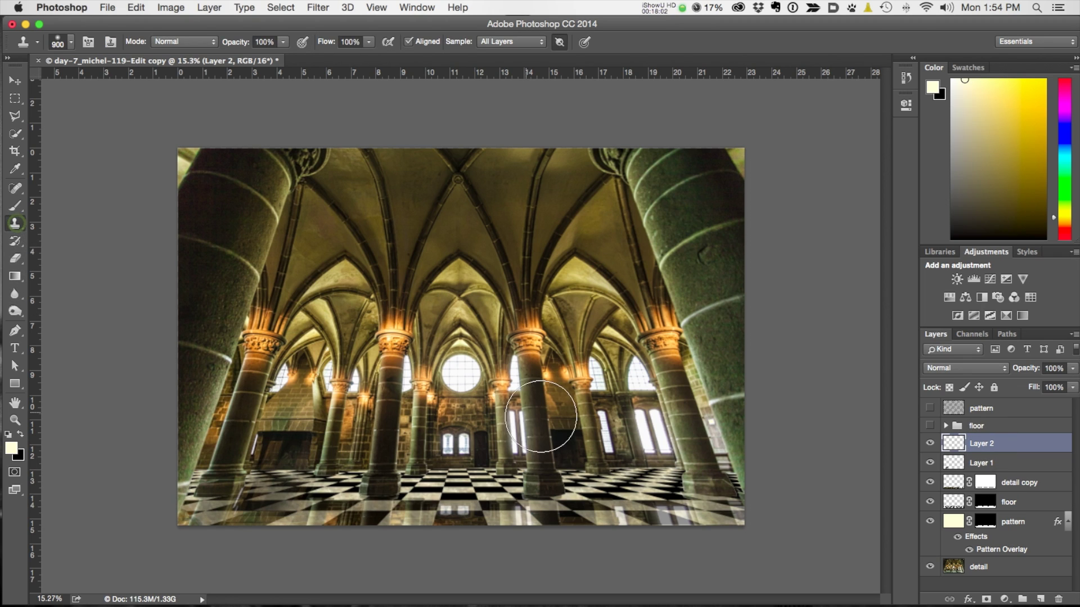
pyautogui.click(465, 442)
pyautogui.keyDown('alt'); pyautogui.click(467, 448); pyautogui.keyUp('alt')
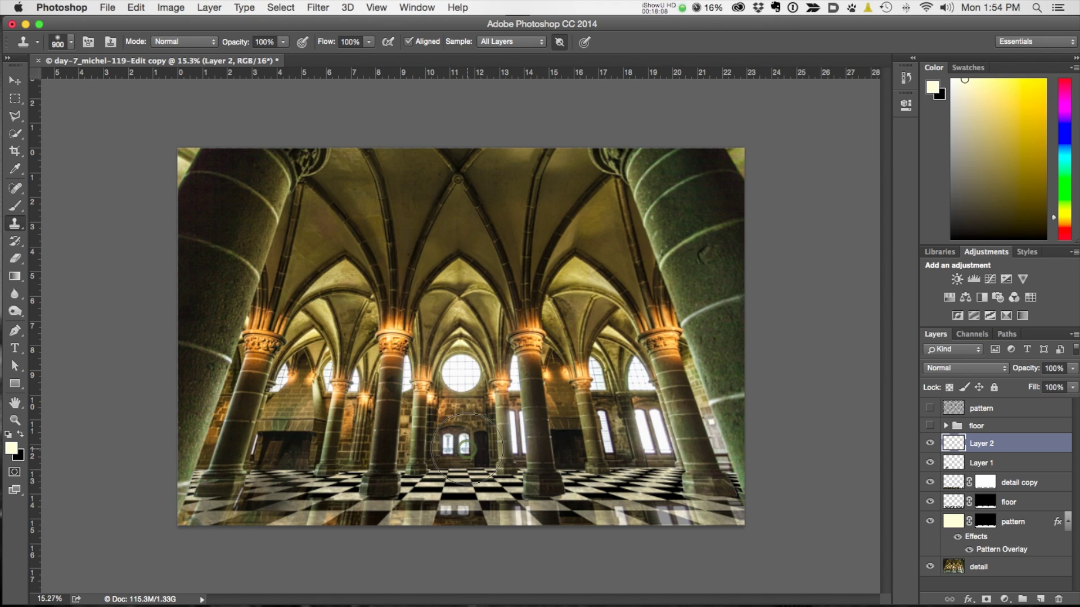
pyautogui.click(465, 491)
pyautogui.moveTo(465, 491); pyautogui.dragTo(450, 492)
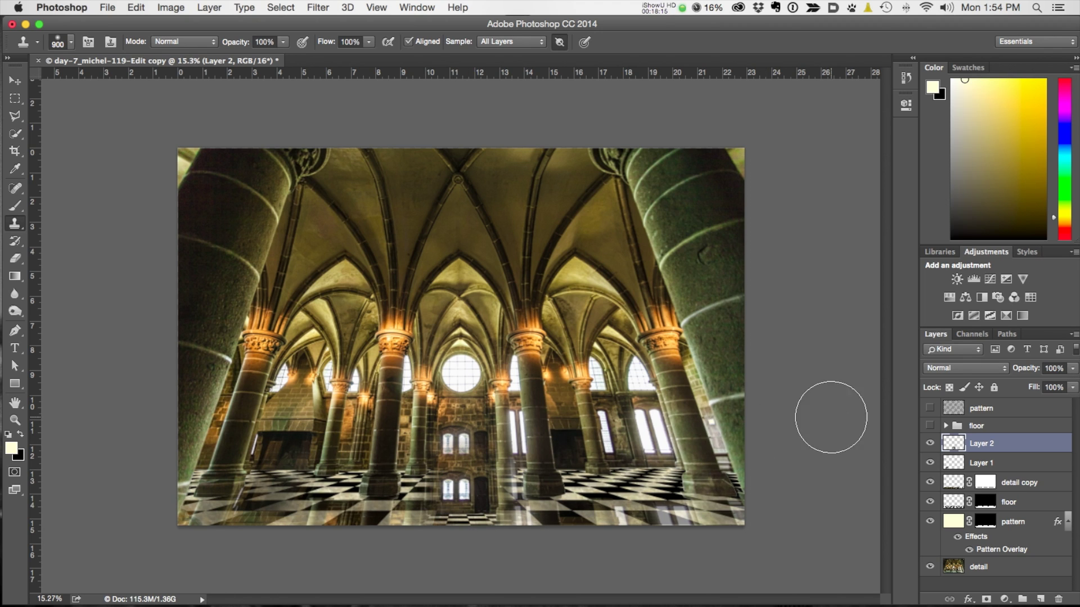
pyautogui.moveTo(526, 441); pyautogui.dragTo(441, 447)
# Flip the cloned wall patch vertically, move it down to about Y 3572.50 px, and apply the transform
pyautogui.press('super+t')
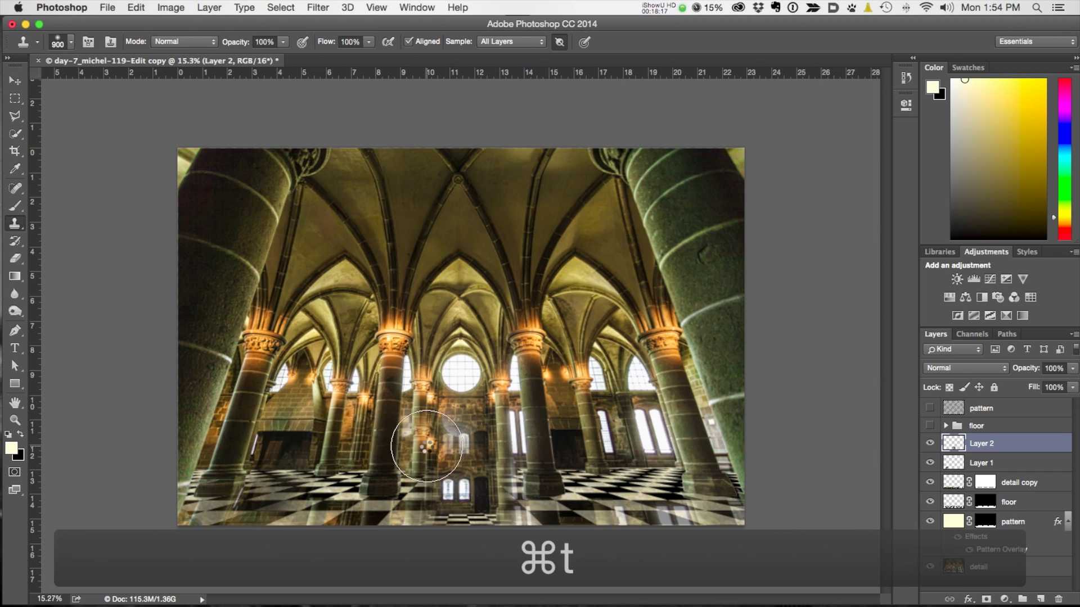
pyautogui.rightClick(469, 456)
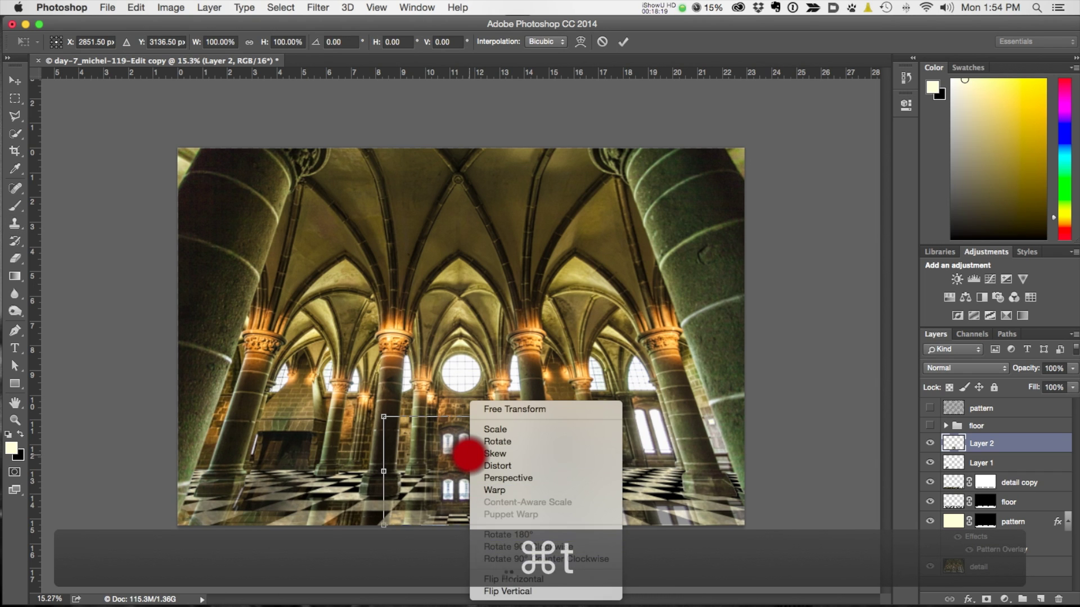
pyautogui.click(472, 588)
pyautogui.moveTo(466, 460); pyautogui.dragTo(466, 505)
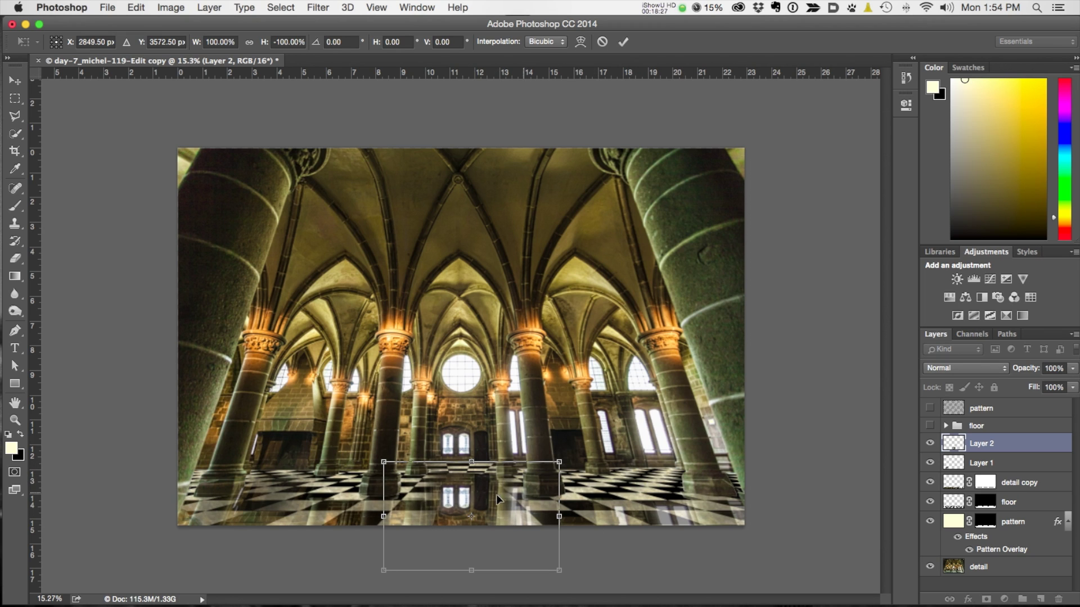
pyautogui.press('Return')
# Erase the stray edges around the central window reflection and lower Layer 2's opacity to 53%
pyautogui.press('s')
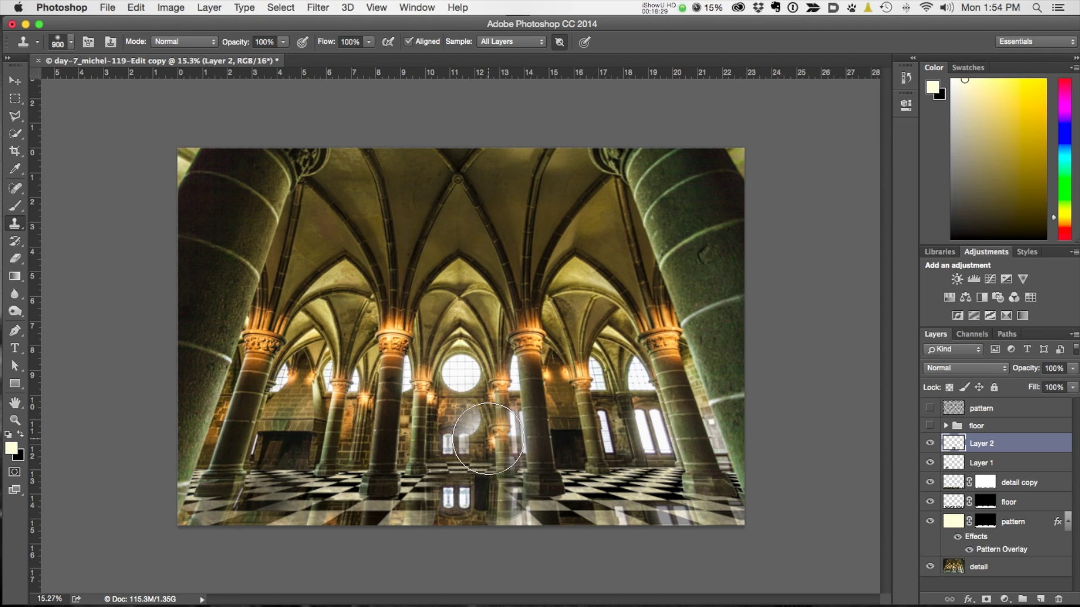
pyautogui.keyDown('alt'); pyautogui.click(478, 438); pyautogui.keyUp('alt')
pyautogui.click(481, 436)
pyautogui.press('e')
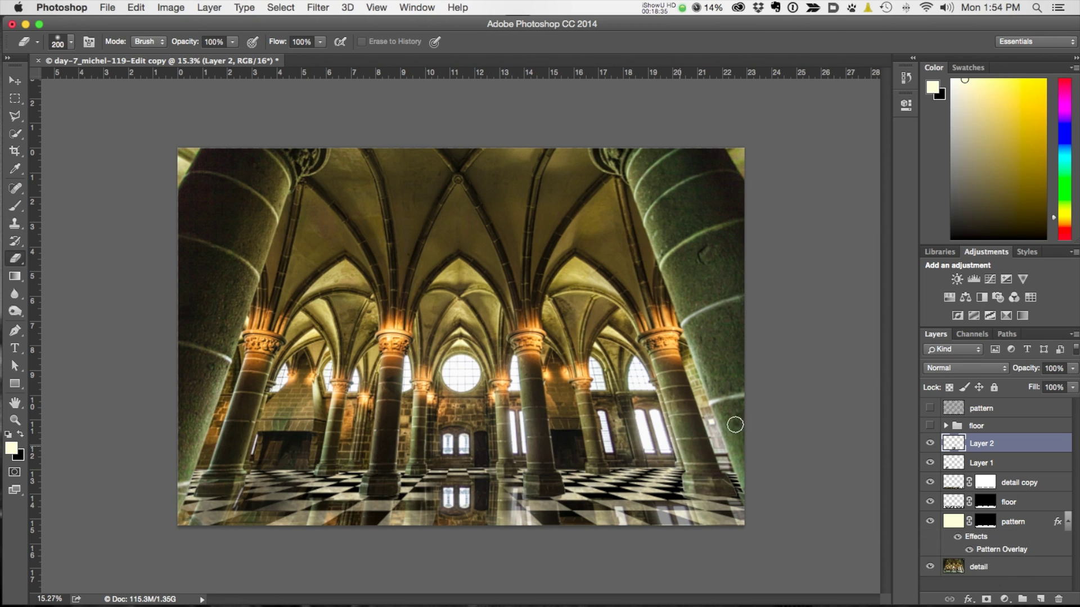
pyautogui.moveTo(1032, 374); pyautogui.dragTo(994, 369)
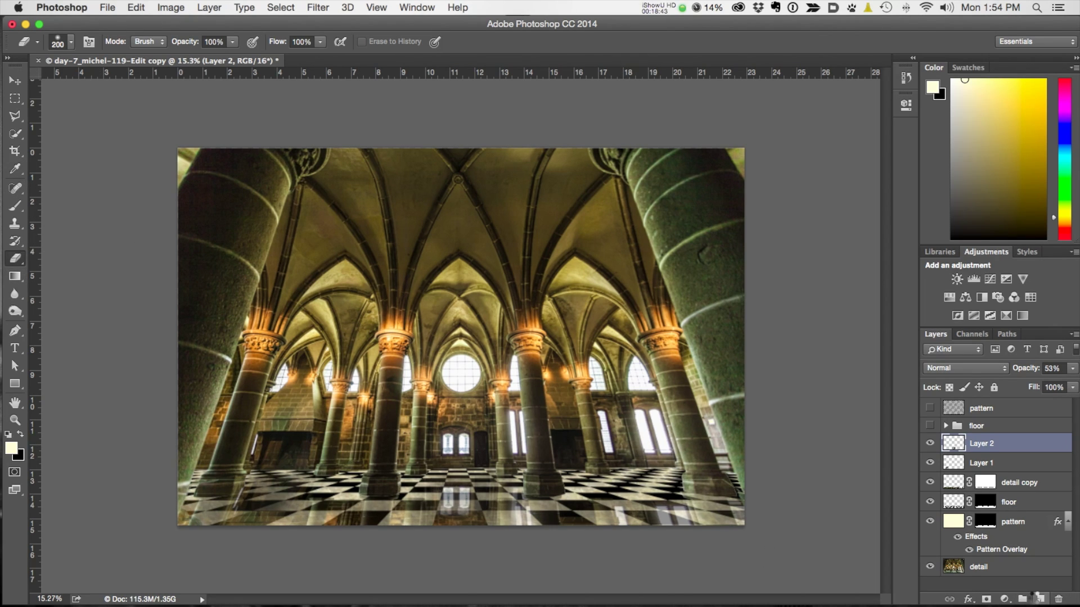
# Add a new layer and clone the tall windows of the right wall onto the floor beneath them with a 1200 px Clone Stamp brush
pyautogui.click(1041, 599)
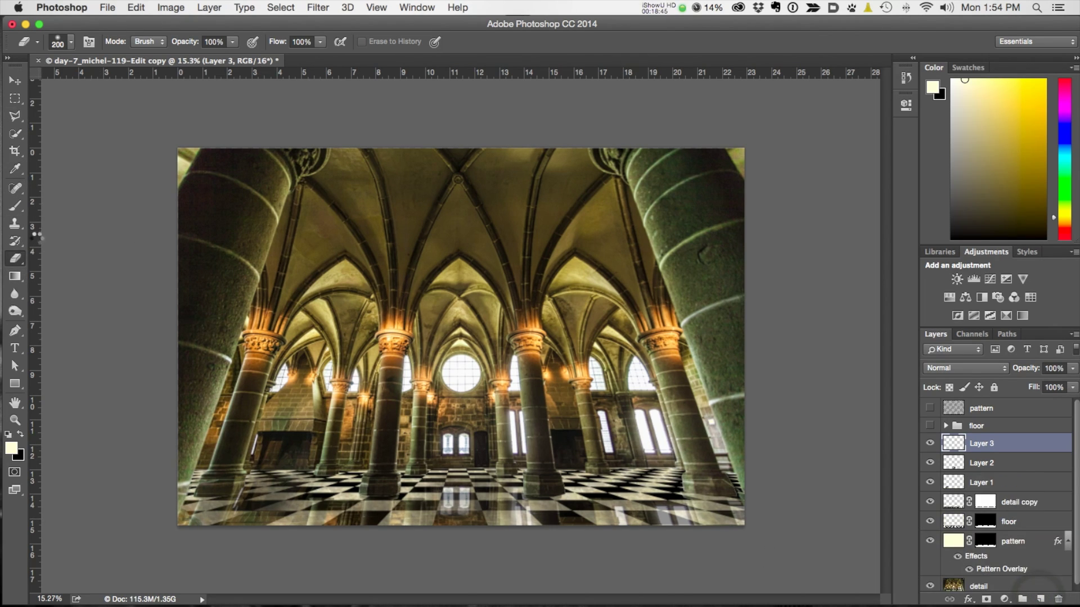
pyautogui.click(16, 224)
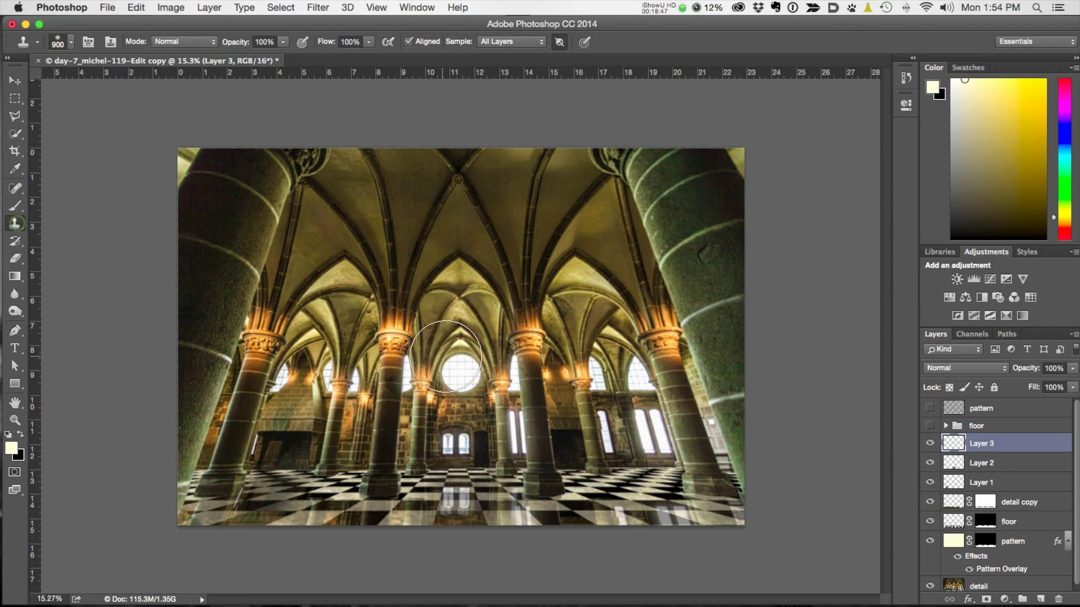
pyautogui.press(']')
pyautogui.press(']')
pyautogui.press(']')
pyautogui.press(']')
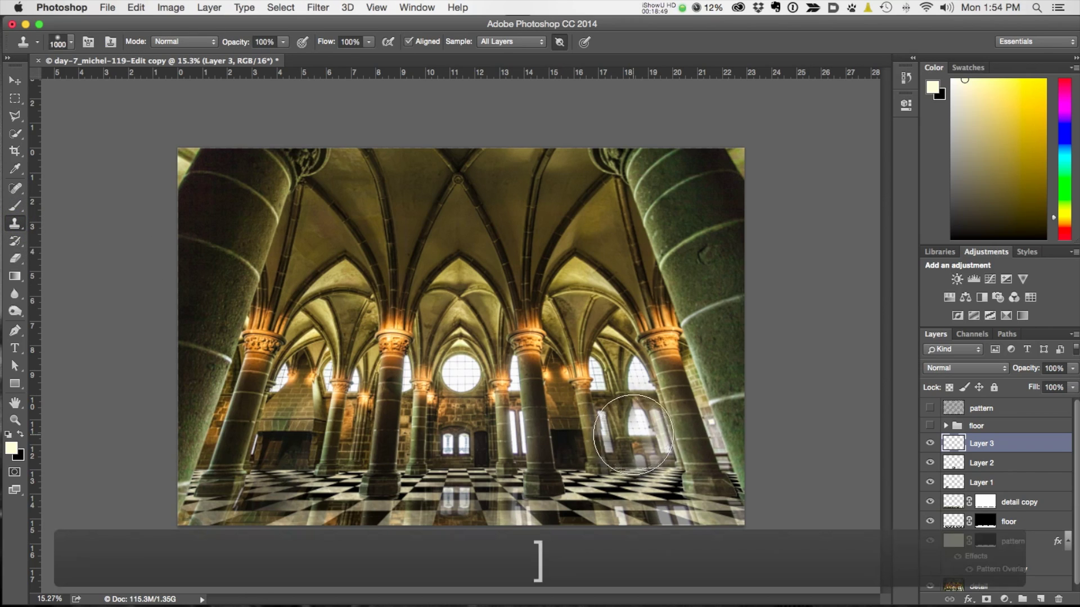
pyautogui.press('[')
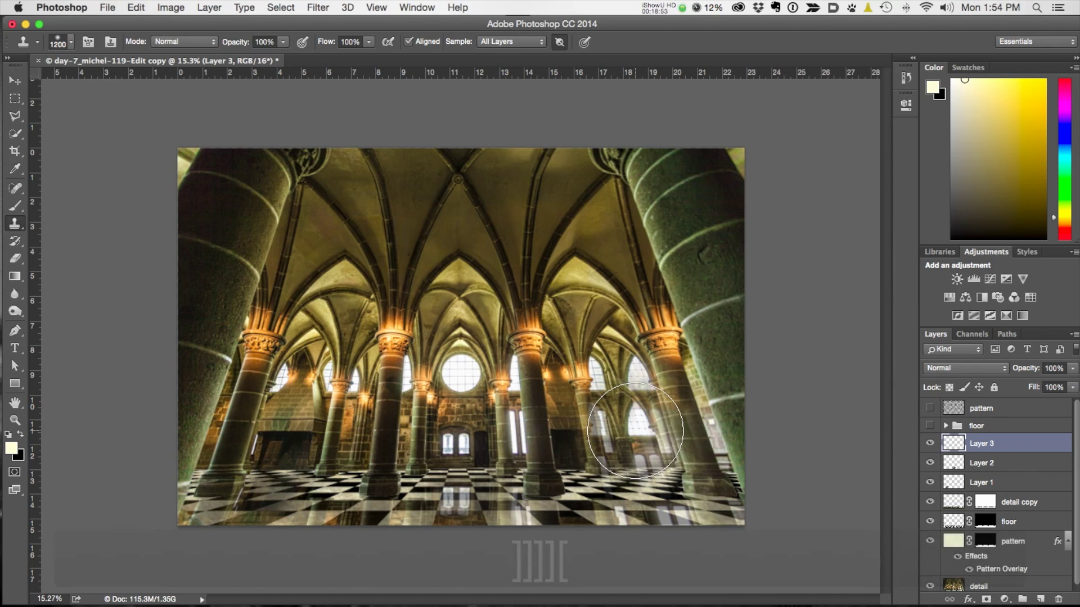
pyautogui.keyDown('alt'); pyautogui.click(635, 431); pyautogui.keyUp('alt')
pyautogui.moveTo(630, 472)
pyautogui.mouseDown()
pyautogui.moveTo(647, 503)
pyautogui.moveTo(652, 489)
pyautogui.moveTo(651, 498)
pyautogui.moveTo(634, 494)
pyautogui.moveTo(655, 495)
pyautogui.mouseUp()
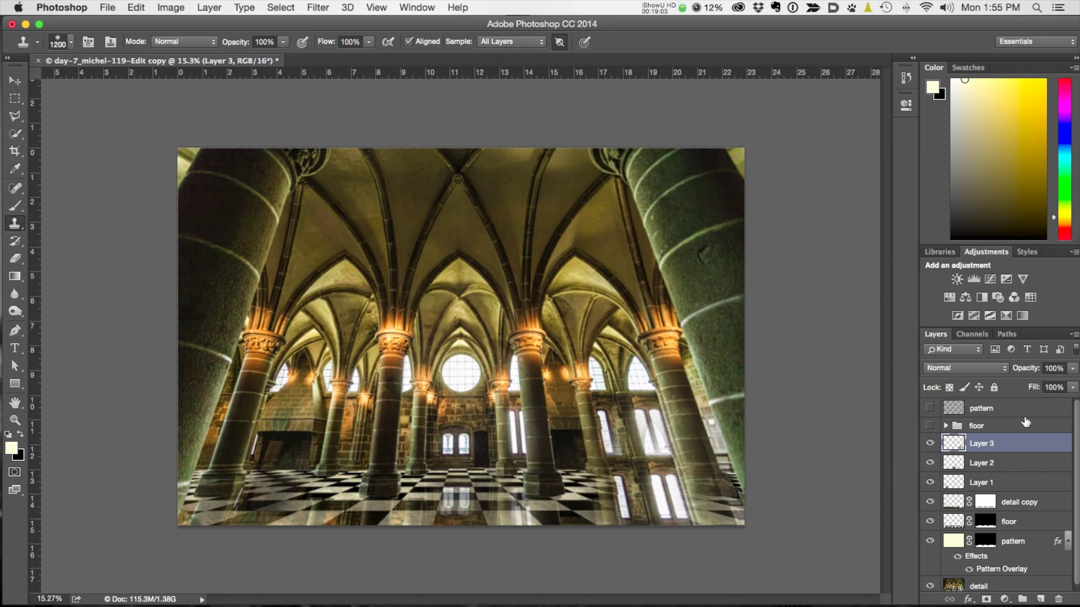
# Lower the opacity of Layer 3 to 35% and of Layer 2 to 40%
pyautogui.moveTo(1029, 372); pyautogui.dragTo(992, 371)
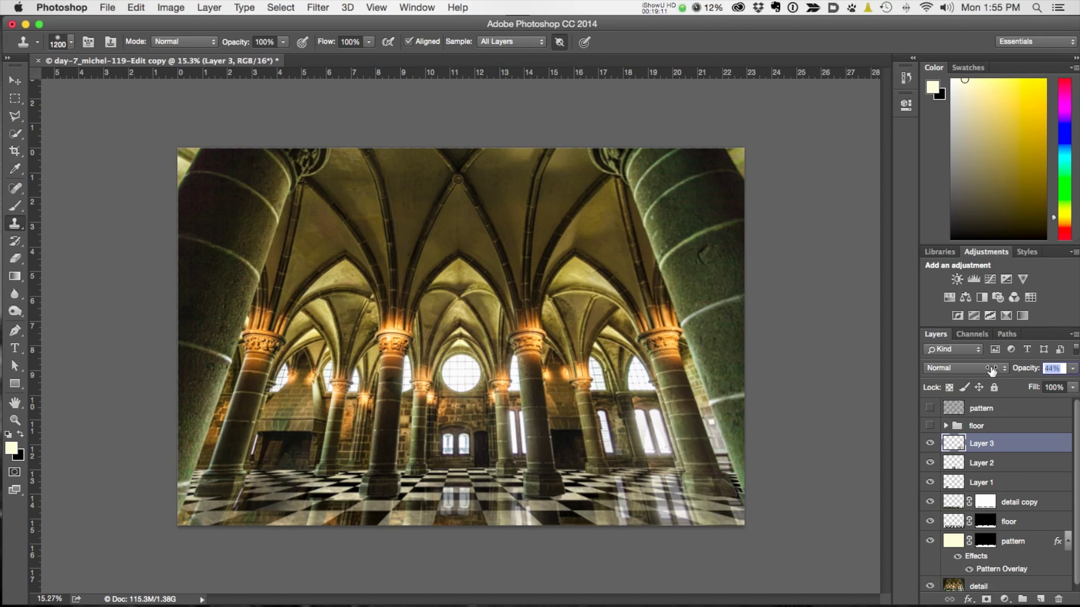
pyautogui.moveTo(987, 369); pyautogui.dragTo(985, 369)
pyautogui.click(1001, 464)
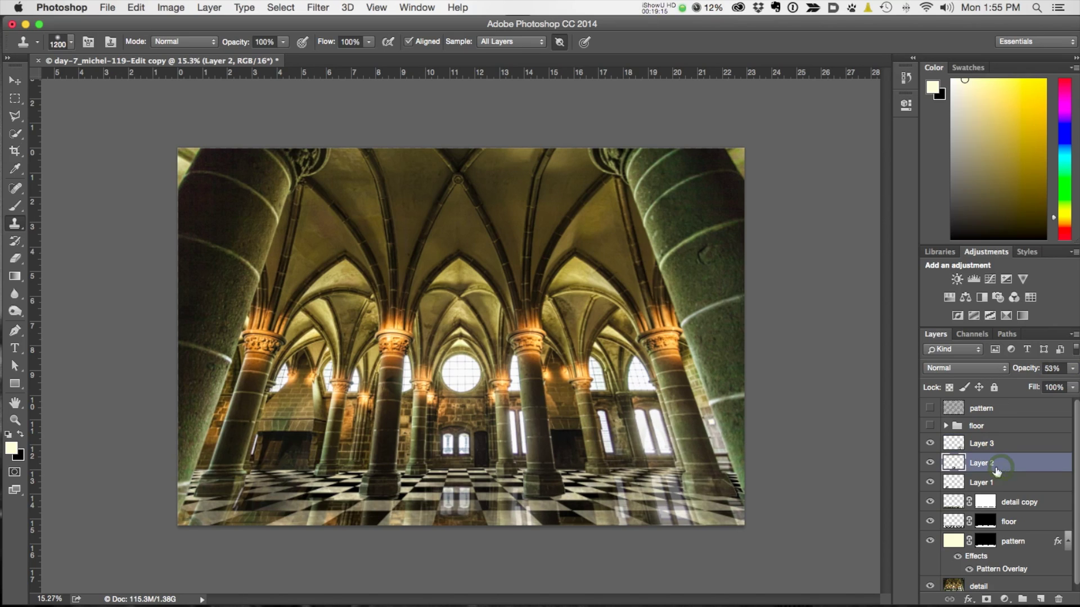
pyautogui.moveTo(1022, 373); pyautogui.dragTo(1009, 372)
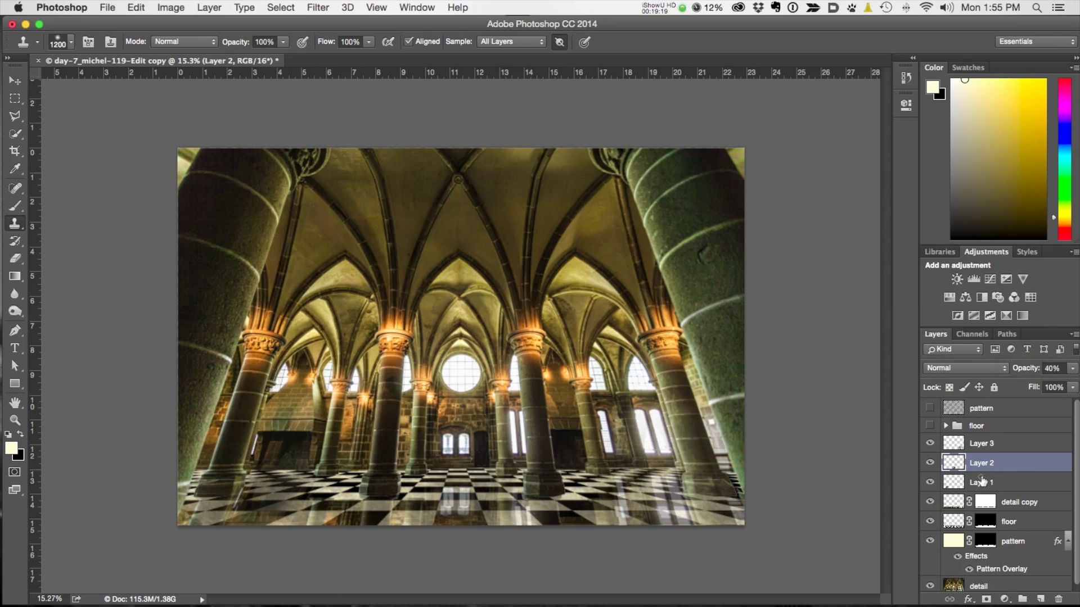
# Merge the detail copy layer with Layers 1, 2 and 3, and set the merged reflection layer's opacity to 80%
pyautogui.click(981, 481)
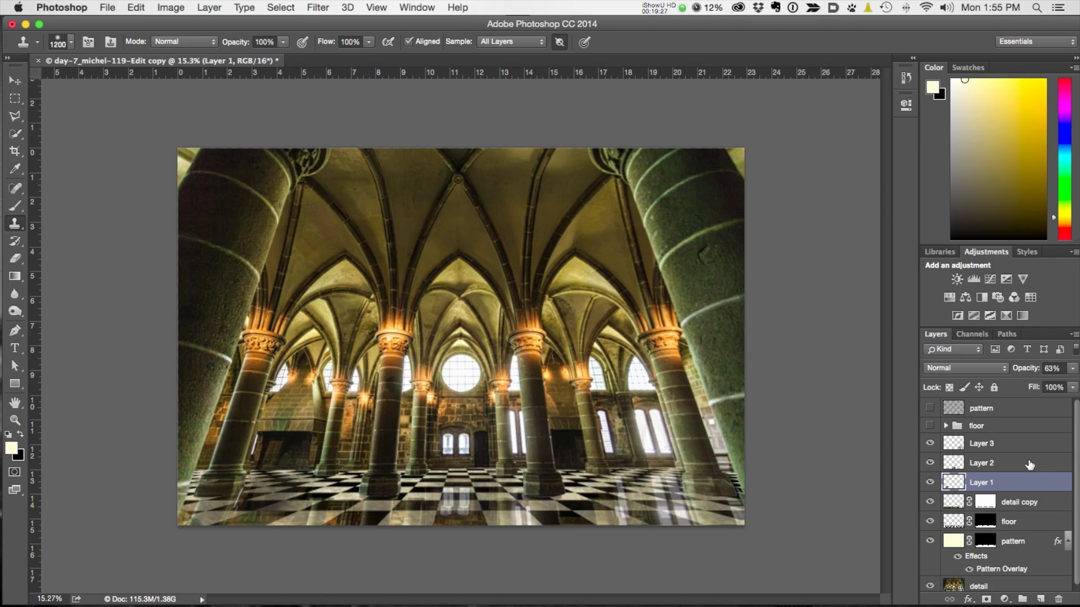
pyautogui.click(1045, 504)
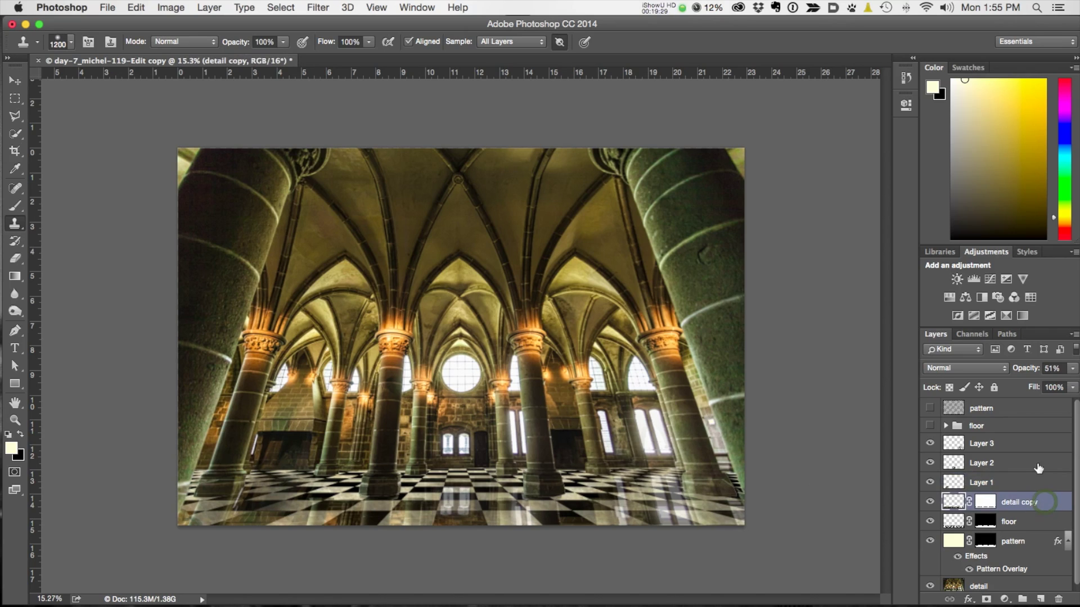
pyautogui.keyDown('shift'); pyautogui.click(1026, 444); pyautogui.keyUp('shift')
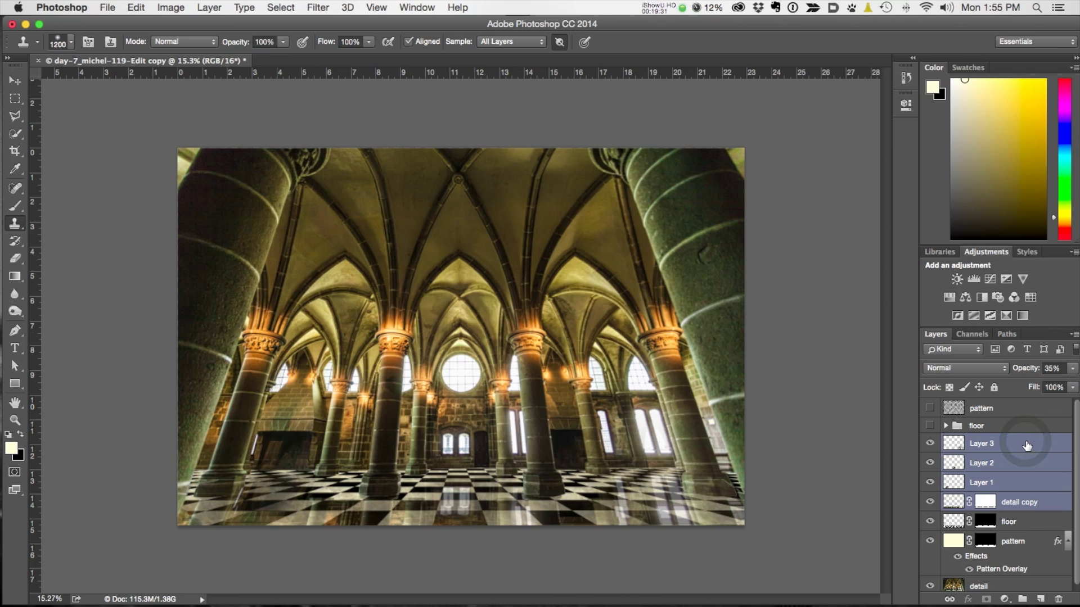
pyautogui.press('super+e')
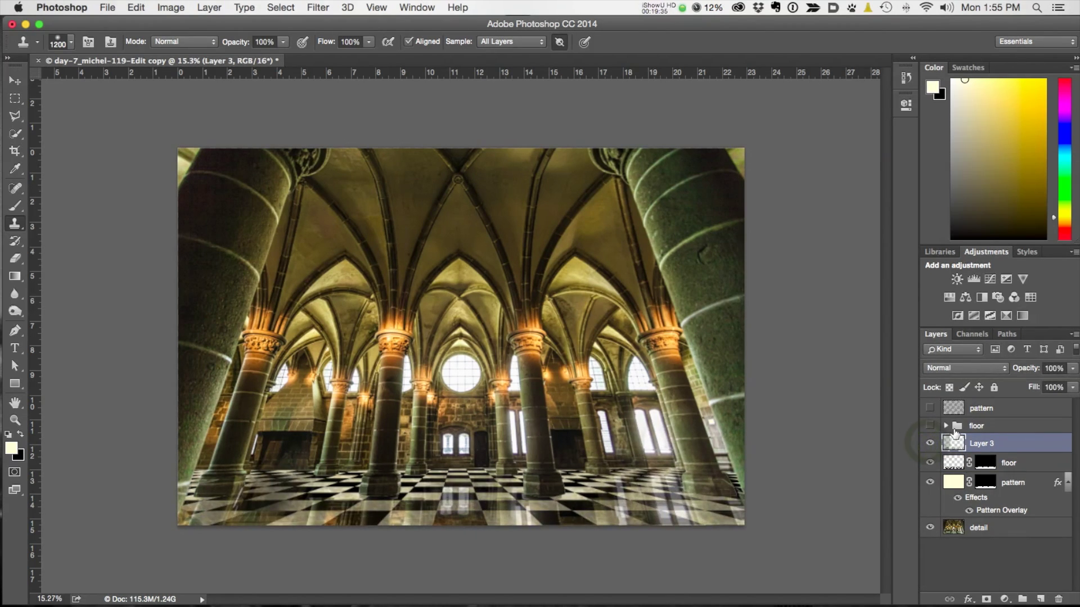
pyautogui.moveTo(1024, 369); pyautogui.dragTo(1011, 372)
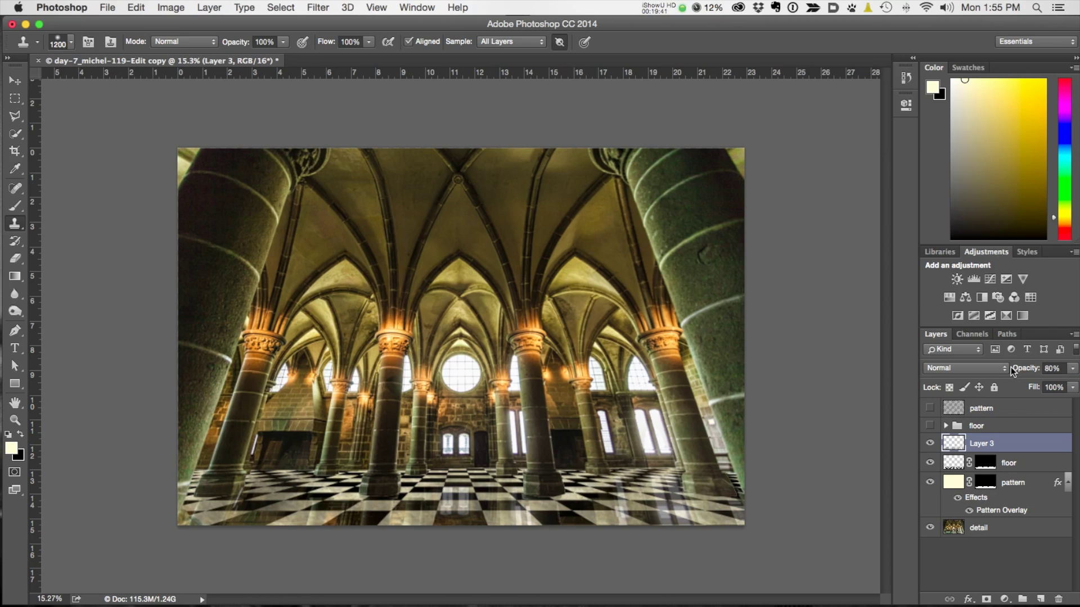